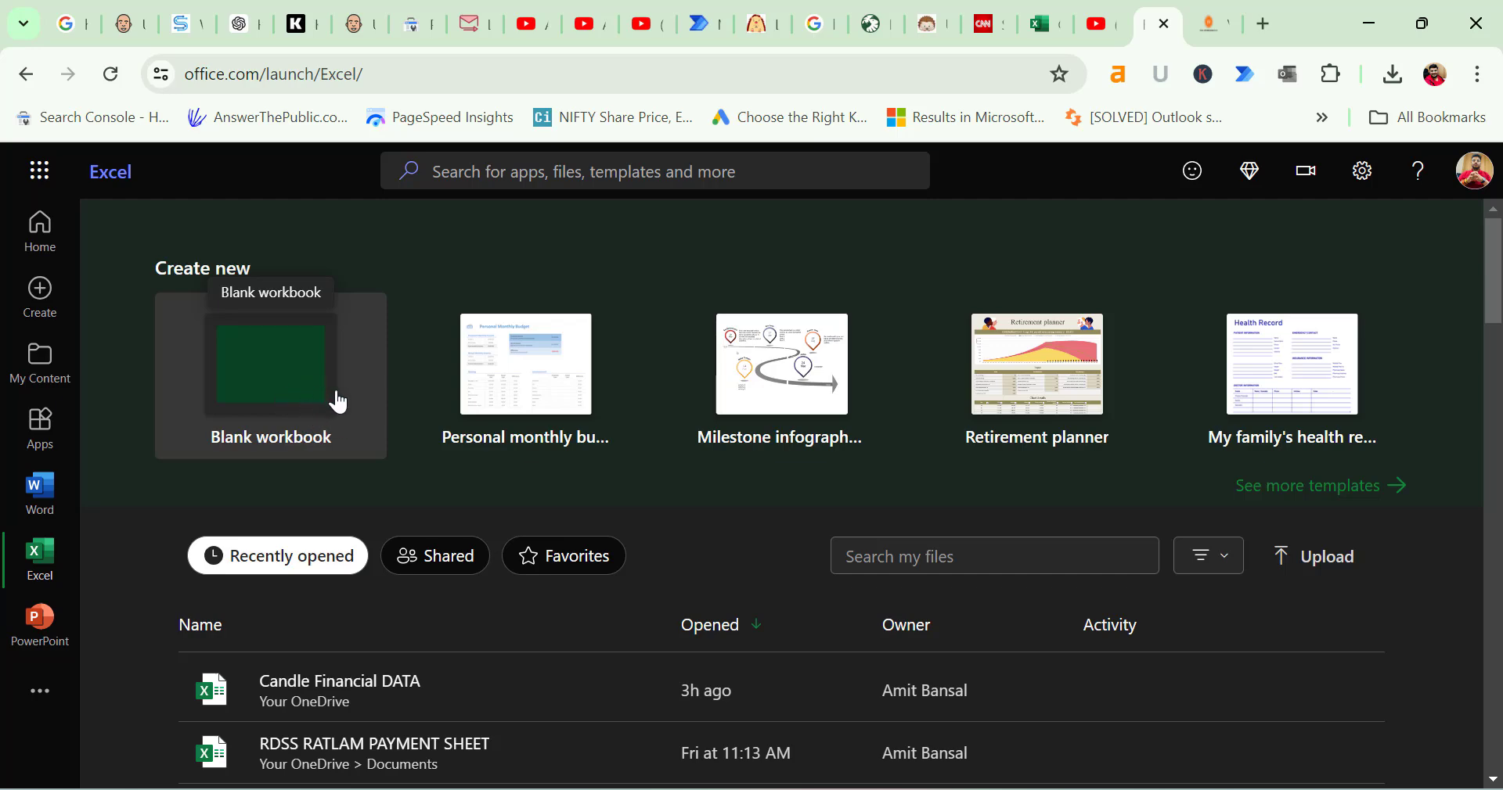
Create a blank workbook and rename the file as Candle Mail Merge.
{"action": "left_click", "coordinate": [335, 402]}
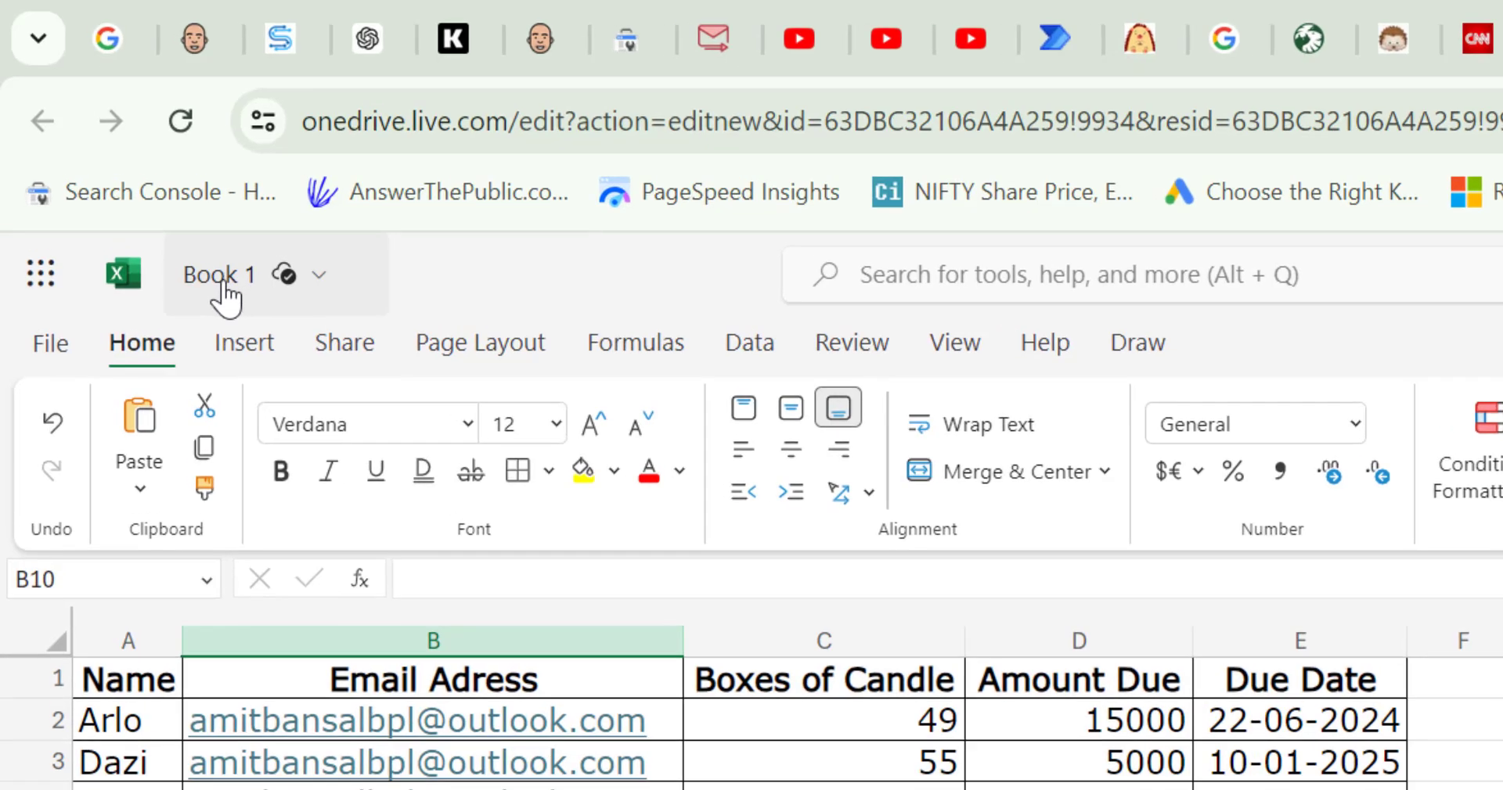
{"action": "left_click", "coordinate": [222, 285]}
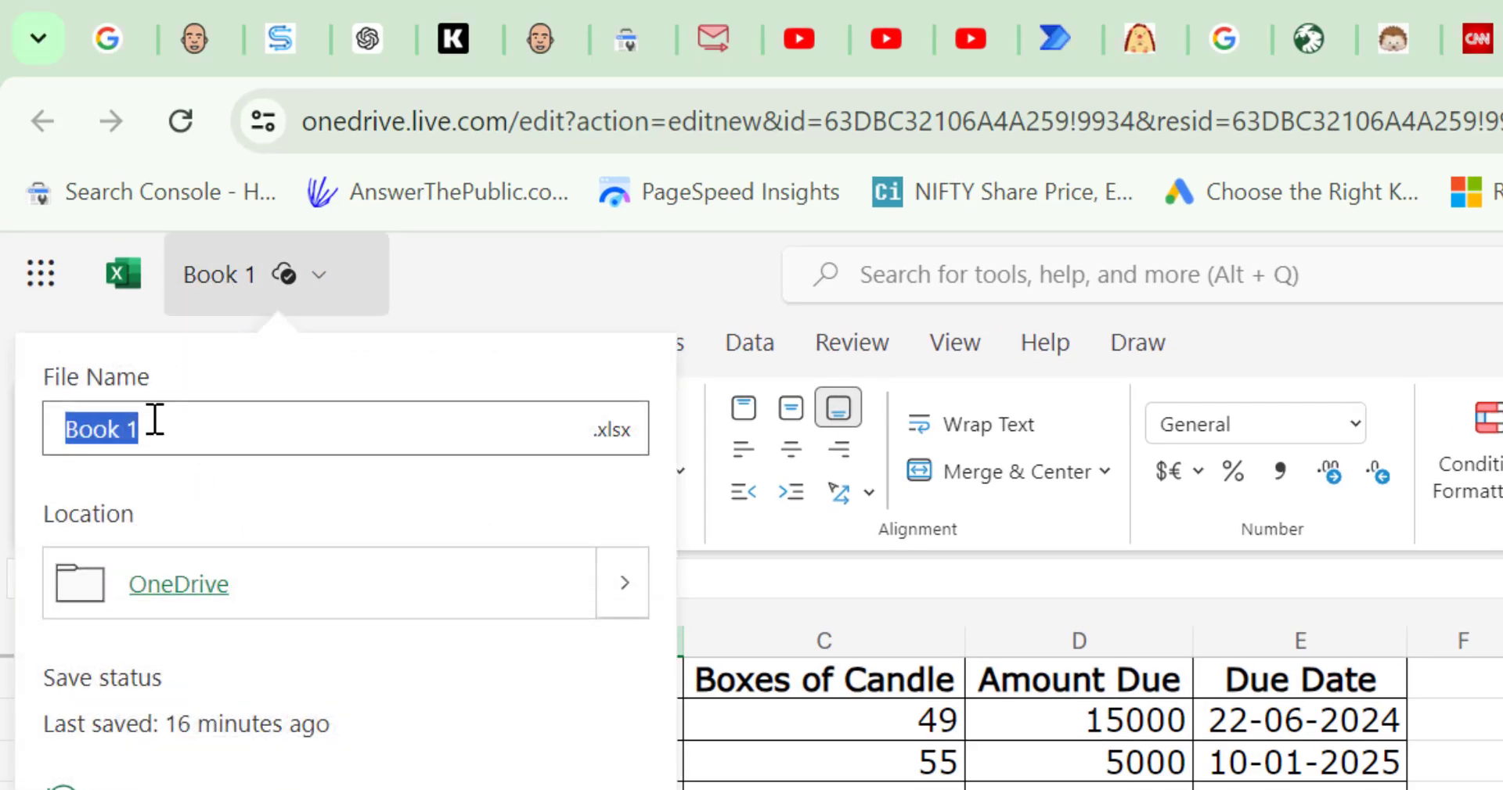
{"action": "type", "text": "Cand"}
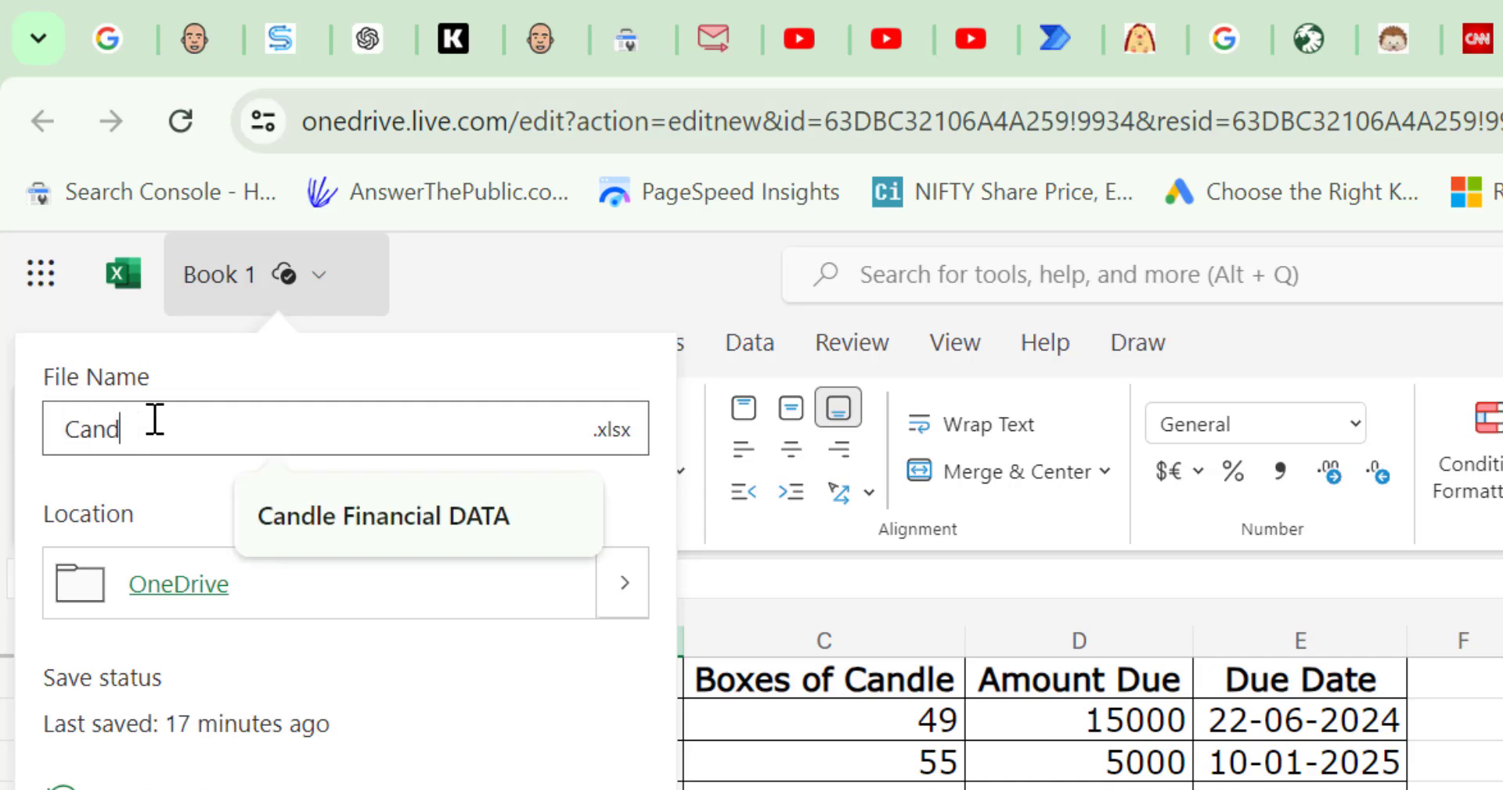
{"action": "type", "text": "le Mail Merge"}
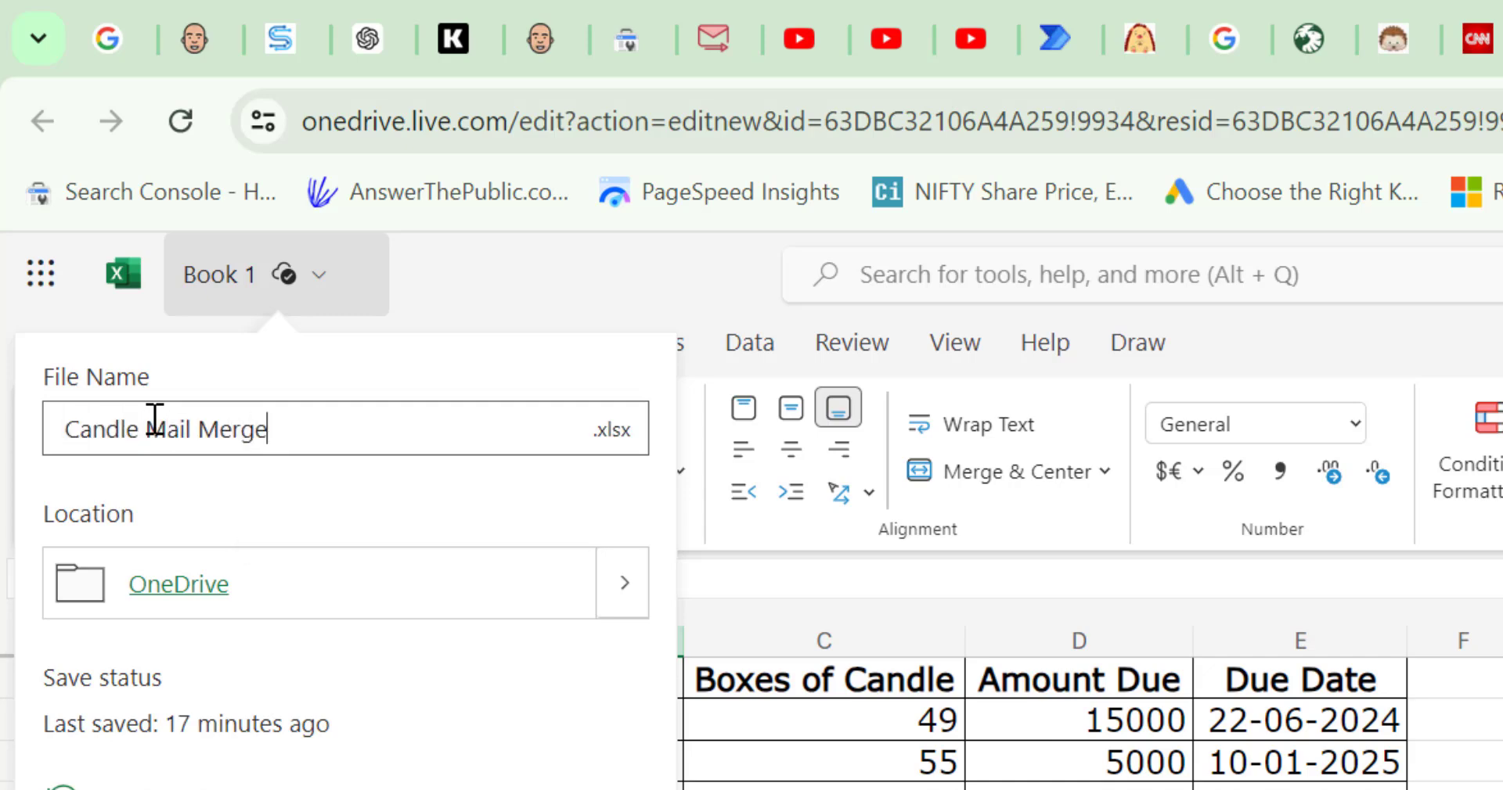
{"action": "key", "text": "Return"}
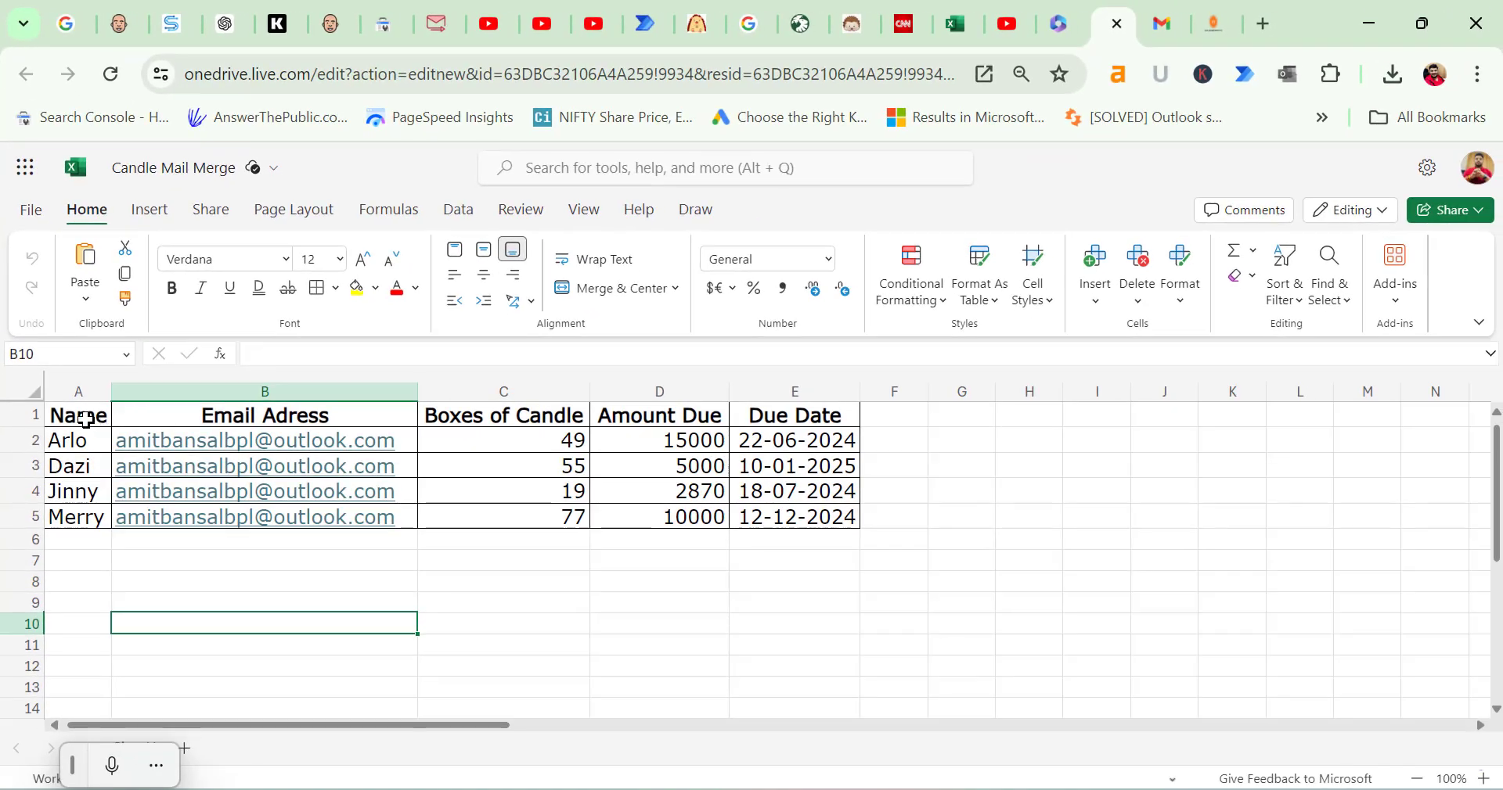
Format the range A1:E5 as a table with headers using White, Table Style Light 8, leaving cell C9 selected.
{"action": "left_click_drag", "start_coordinate": [85, 420], "coordinate": [791, 520]}
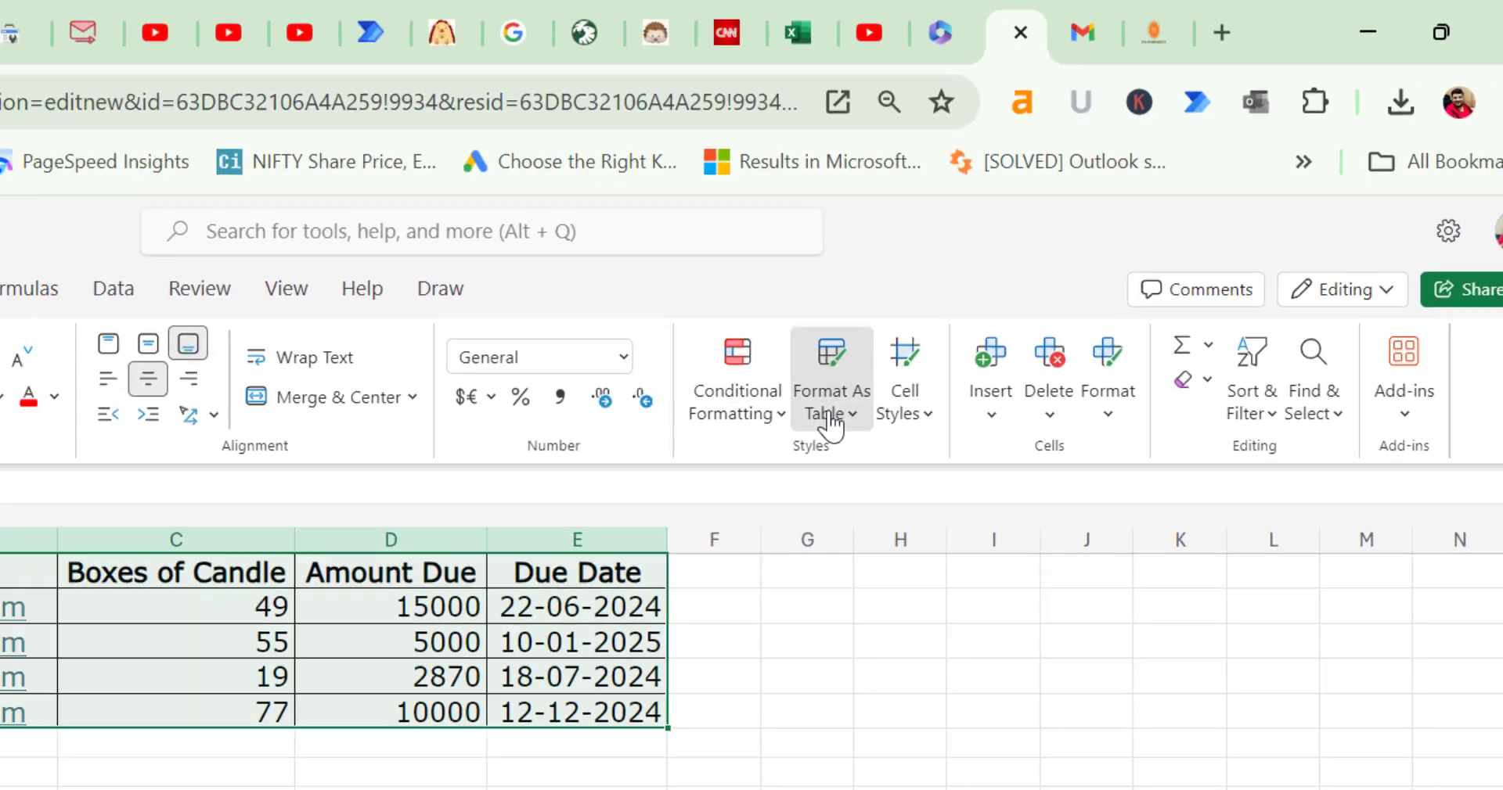
{"action": "left_click", "coordinate": [739, 487]}
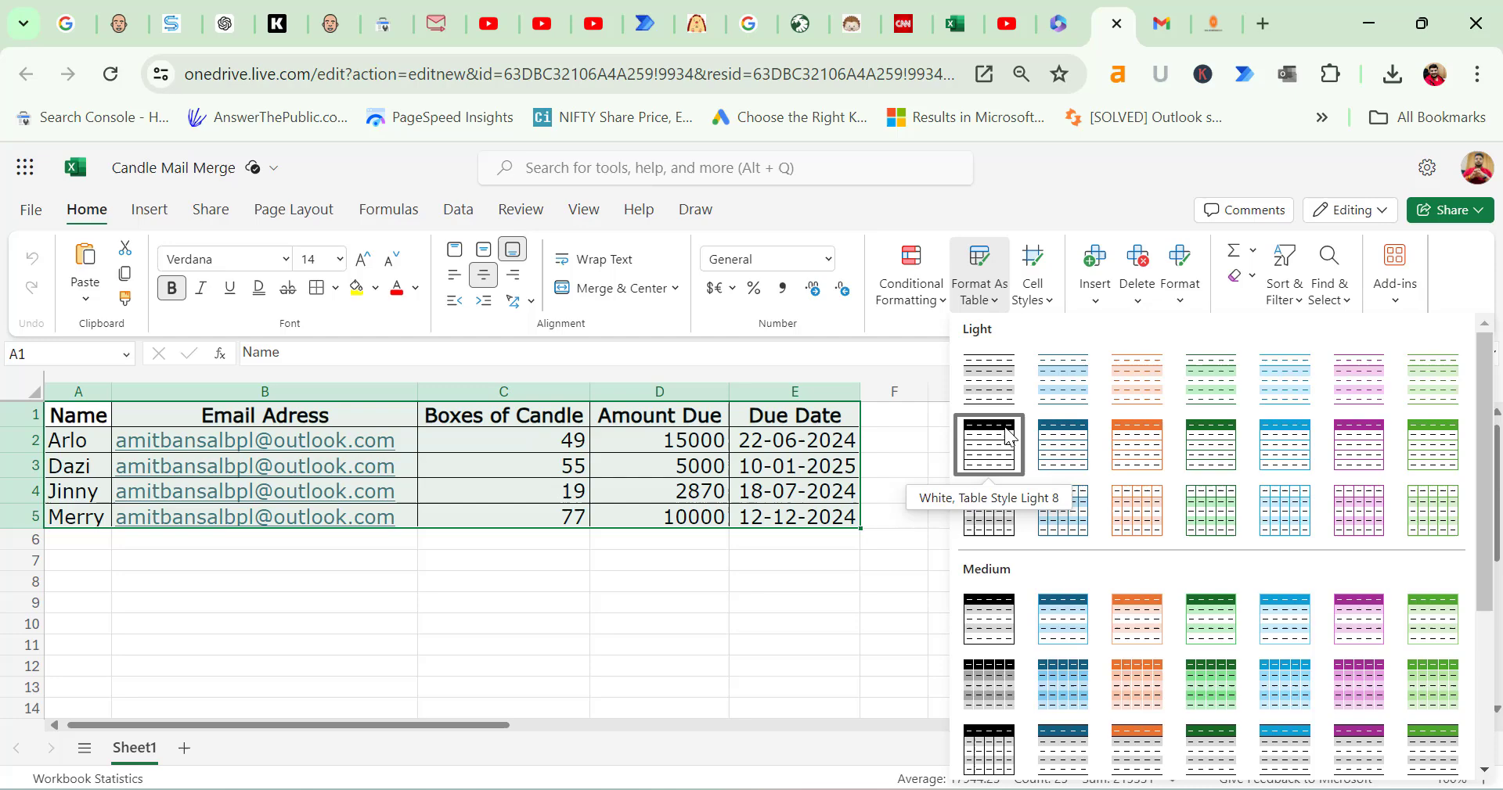
{"action": "left_click", "coordinate": [989, 456]}
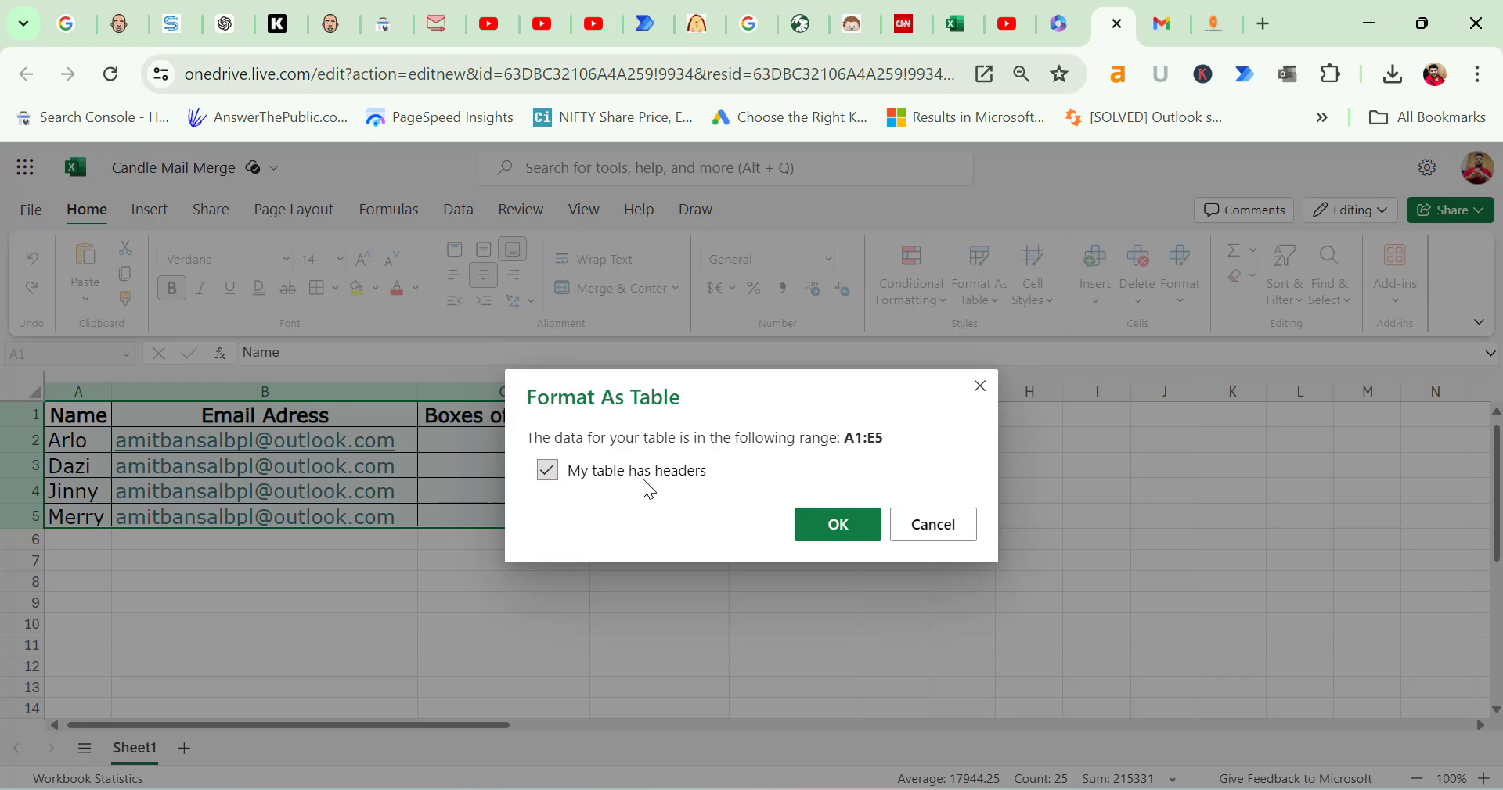
{"action": "left_click", "coordinate": [836, 526]}
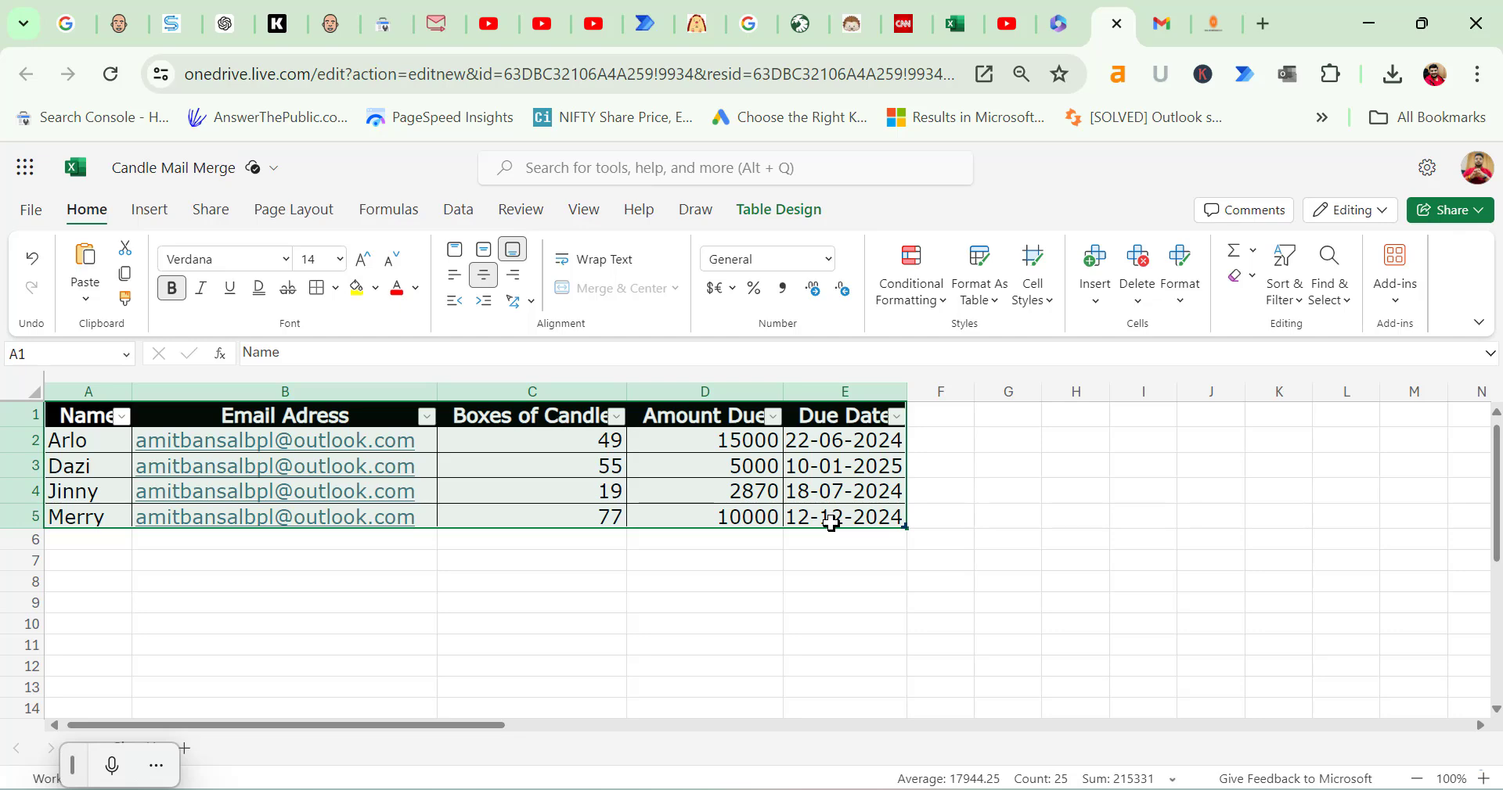
{"action": "key", "text": "Right"}
{"action": "key", "text": "Right"}
{"action": "key", "text": "Down"}
{"action": "key", "text": "Down"}
{"action": "key", "text": "Down"}
{"action": "key", "text": "Down"}
{"action": "key", "text": "Down"}
{"action": "key", "text": "Down"}
{"action": "key", "text": "Down"}
{"action": "key", "text": "Down"}
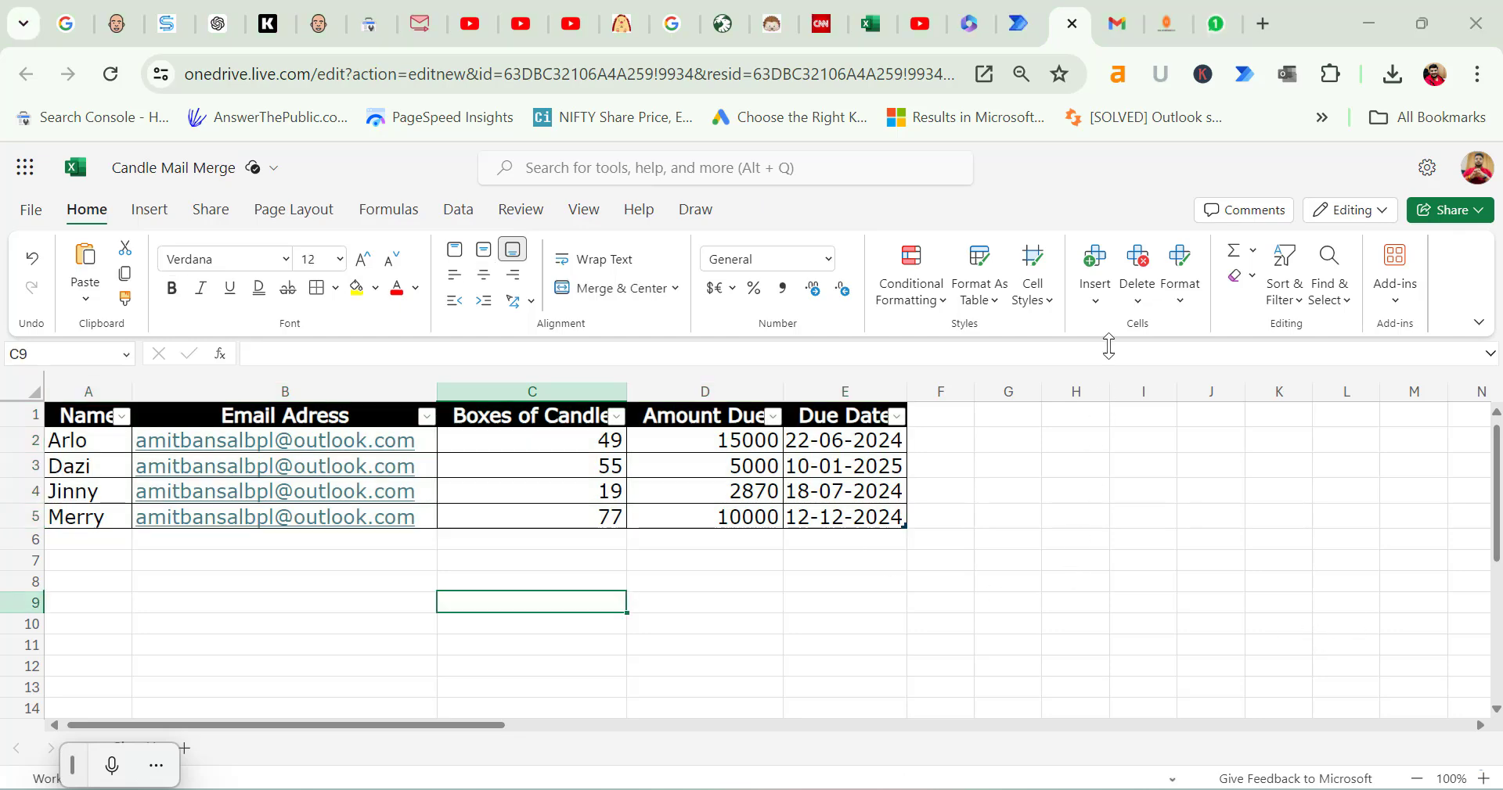
Switch to the Microsoft 365 apps page and look through the available apps for Power Automate.
{"action": "left_click", "coordinate": [969, 23]}
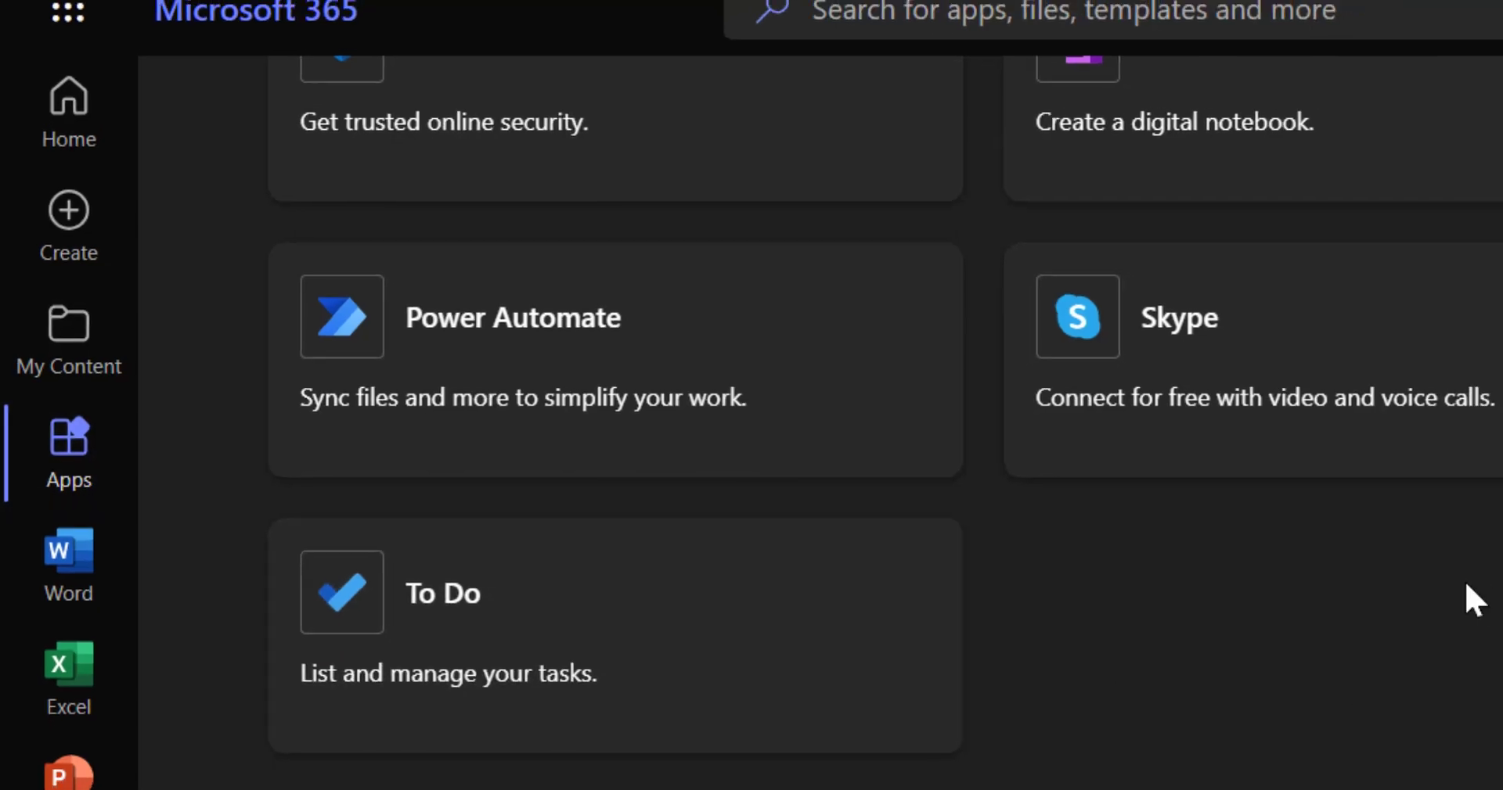
{"action": "scroll", "coordinate": [950, 525], "scroll_direction": "down", "scroll_amount": 3}
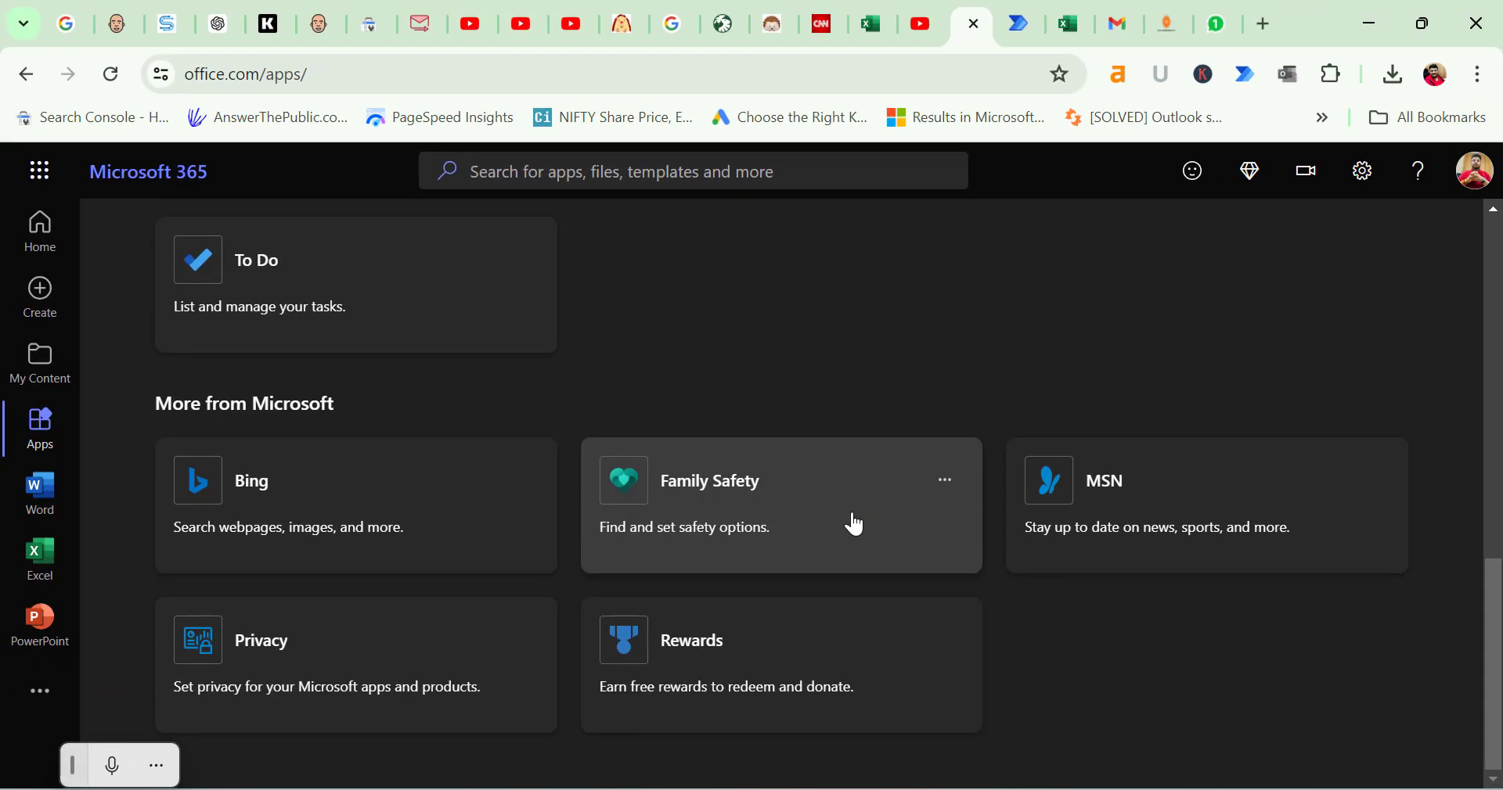
{"action": "scroll", "coordinate": [856, 523], "scroll_direction": "up", "scroll_amount": 10}
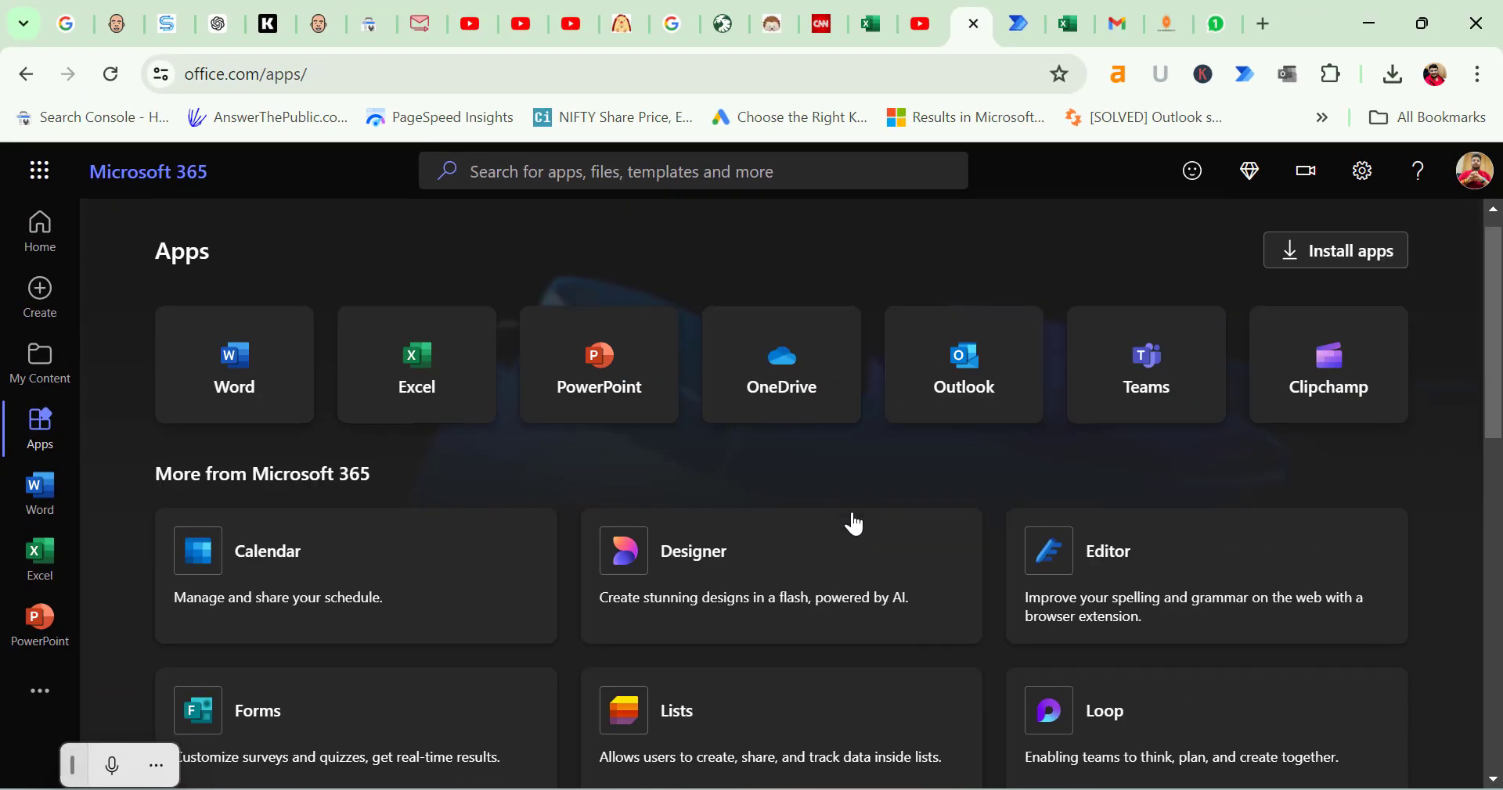
{"action": "scroll", "coordinate": [856, 523], "scroll_direction": "down", "scroll_amount": 1}
{"action": "scroll", "coordinate": [857, 522], "scroll_direction": "down", "scroll_amount": 2}
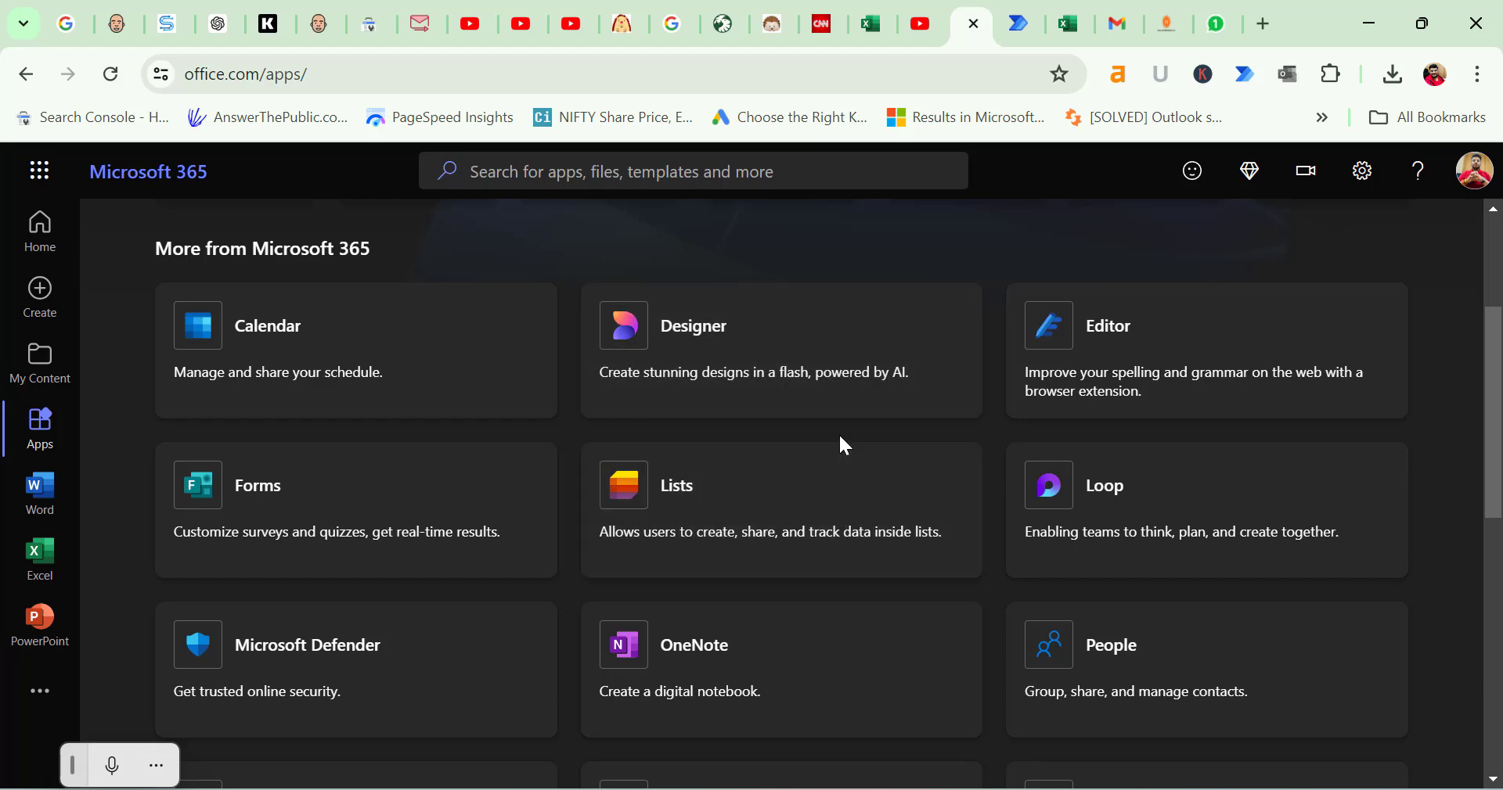
{"action": "scroll", "coordinate": [840, 437], "scroll_direction": "down", "scroll_amount": 1}
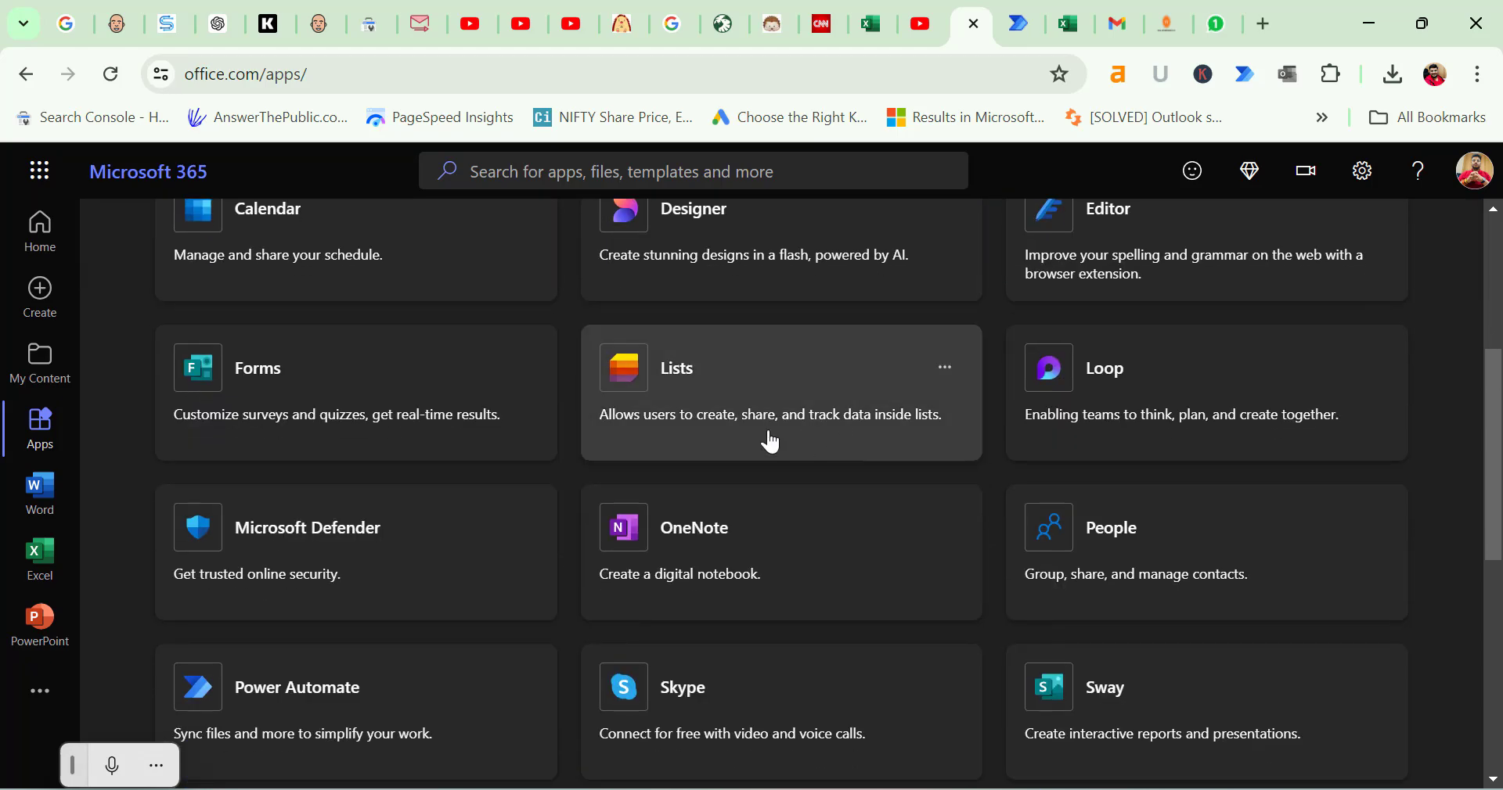
{"action": "scroll", "coordinate": [912, 424], "scroll_direction": "down", "scroll_amount": 3}
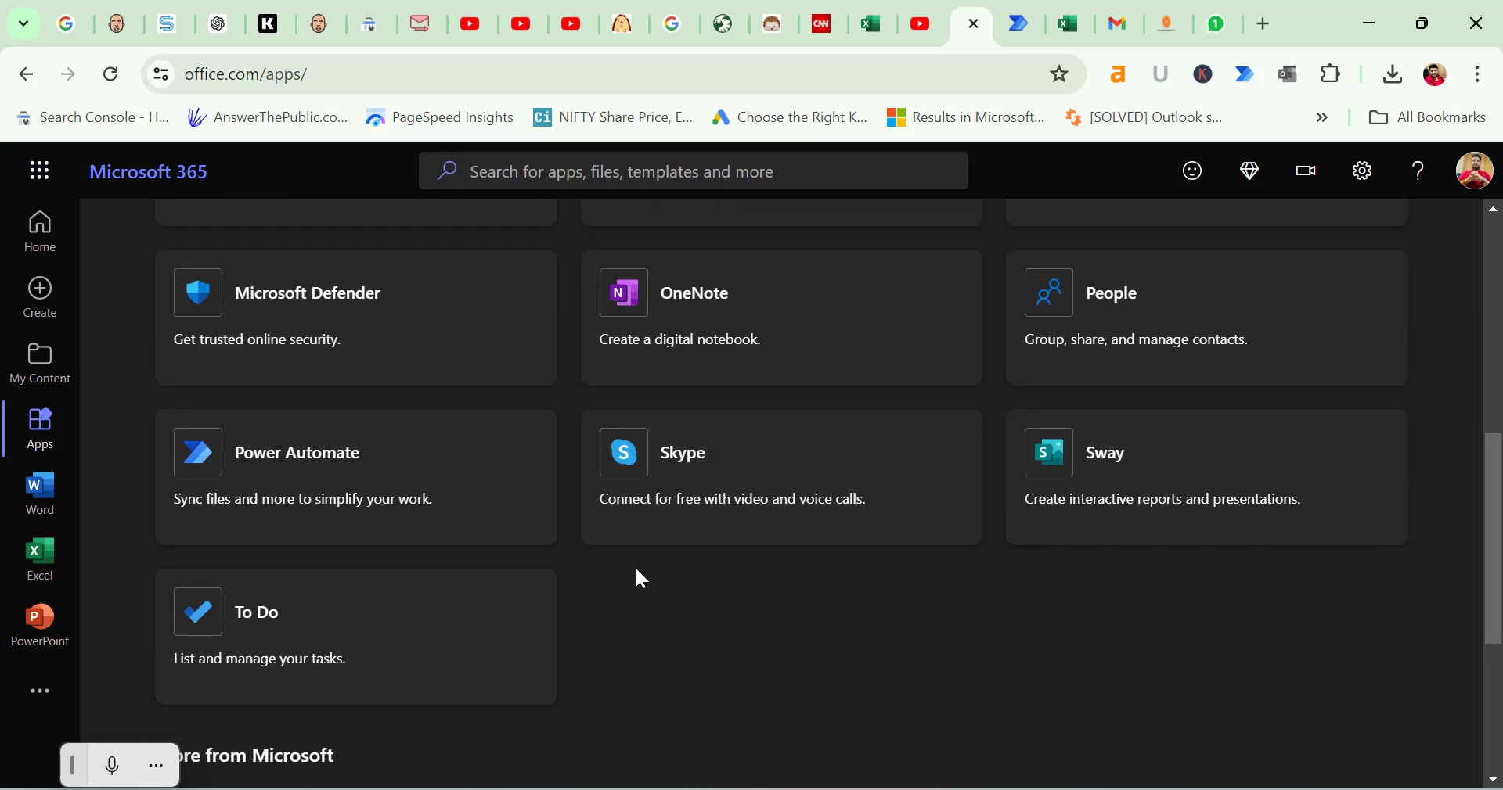
{"action": "scroll", "coordinate": [514, 576], "scroll_direction": "up", "scroll_amount": 5}
Switch to Power Automate and create an instant cloud flow named Candle Mail Merge with the Manually trigger a flow trigger.
{"action": "key", "text": "ctrl+Tab"}
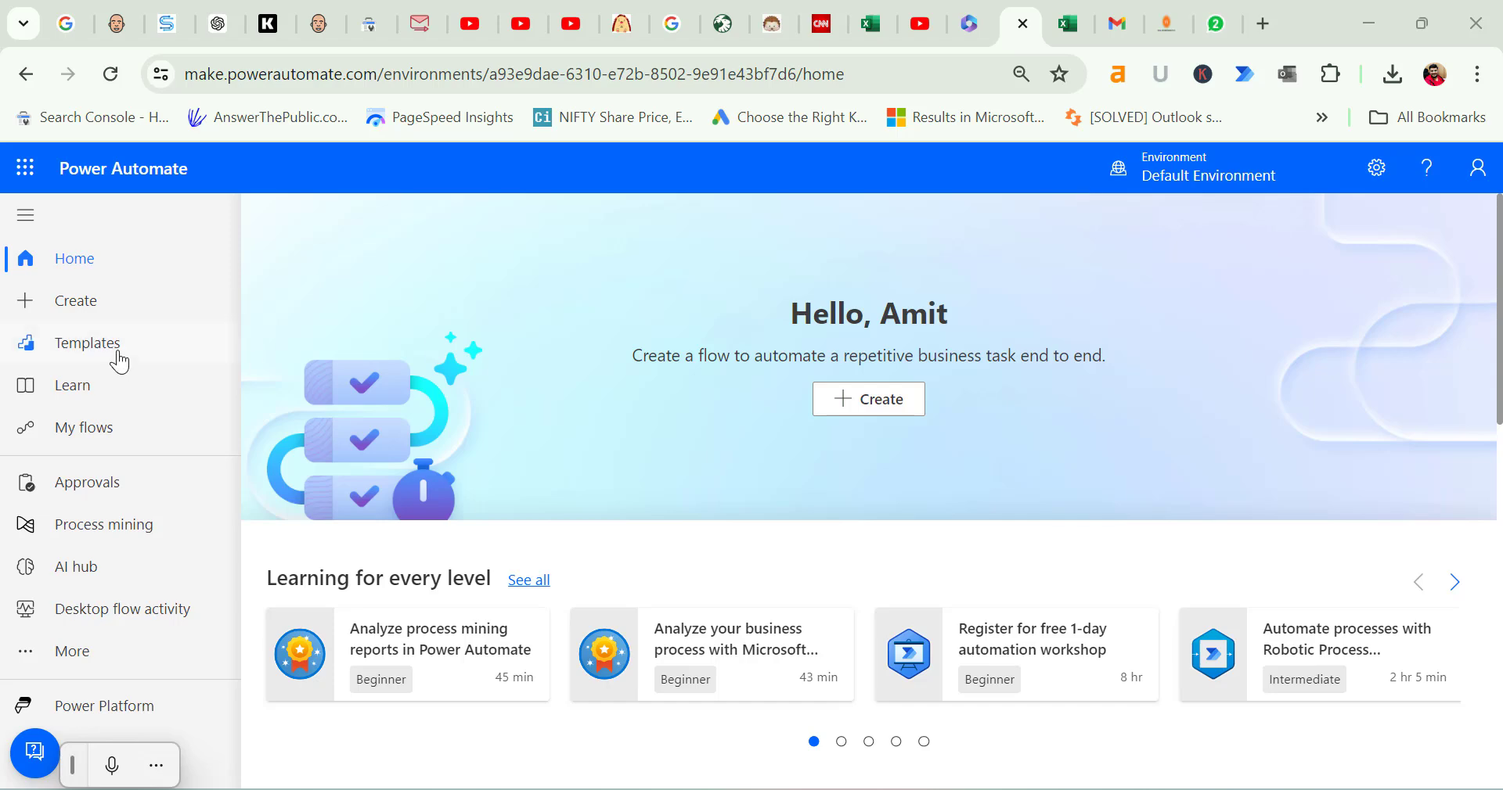
{"action": "left_click", "coordinate": [94, 310]}
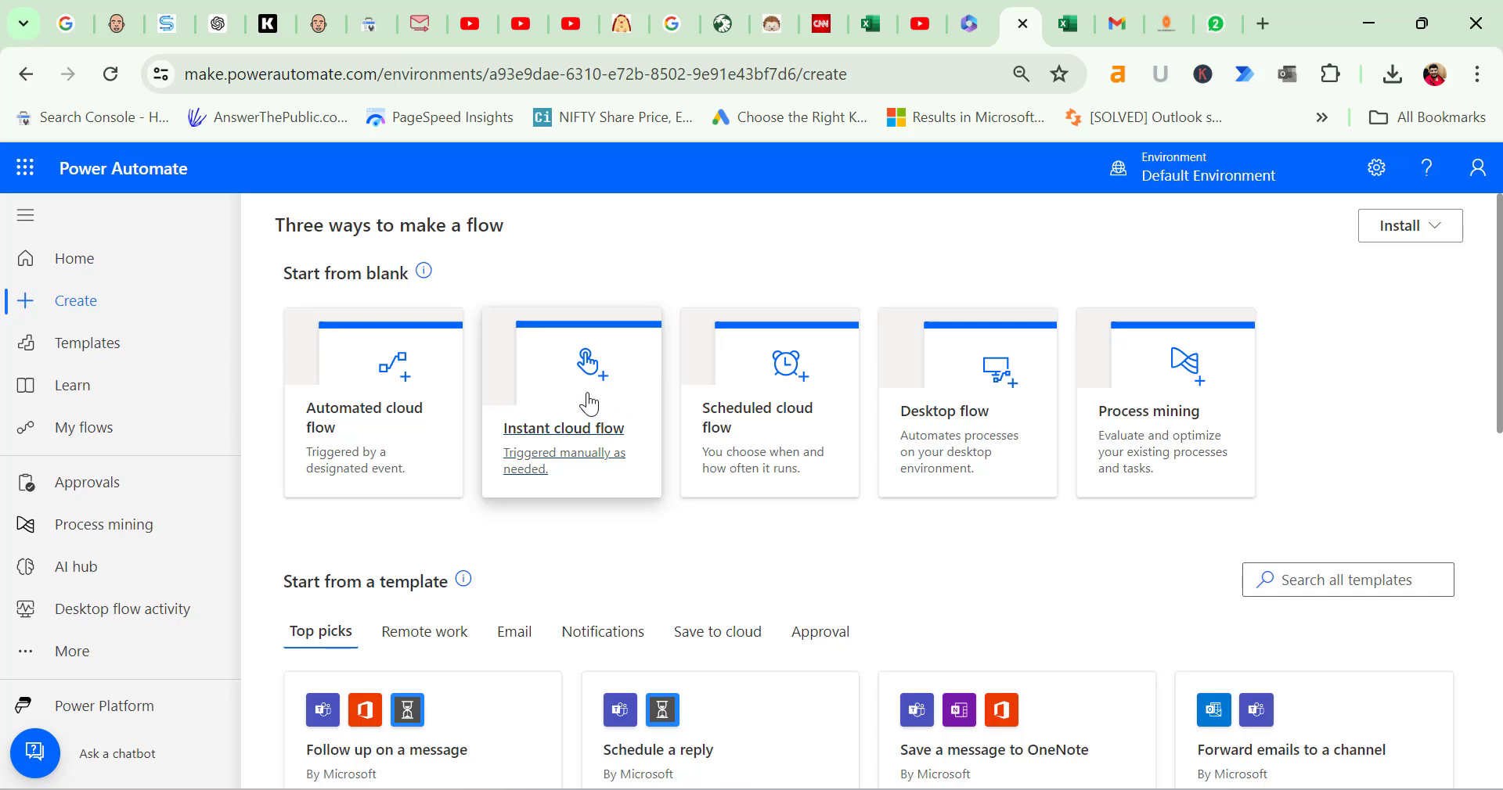
{"action": "left_click", "coordinate": [557, 448]}
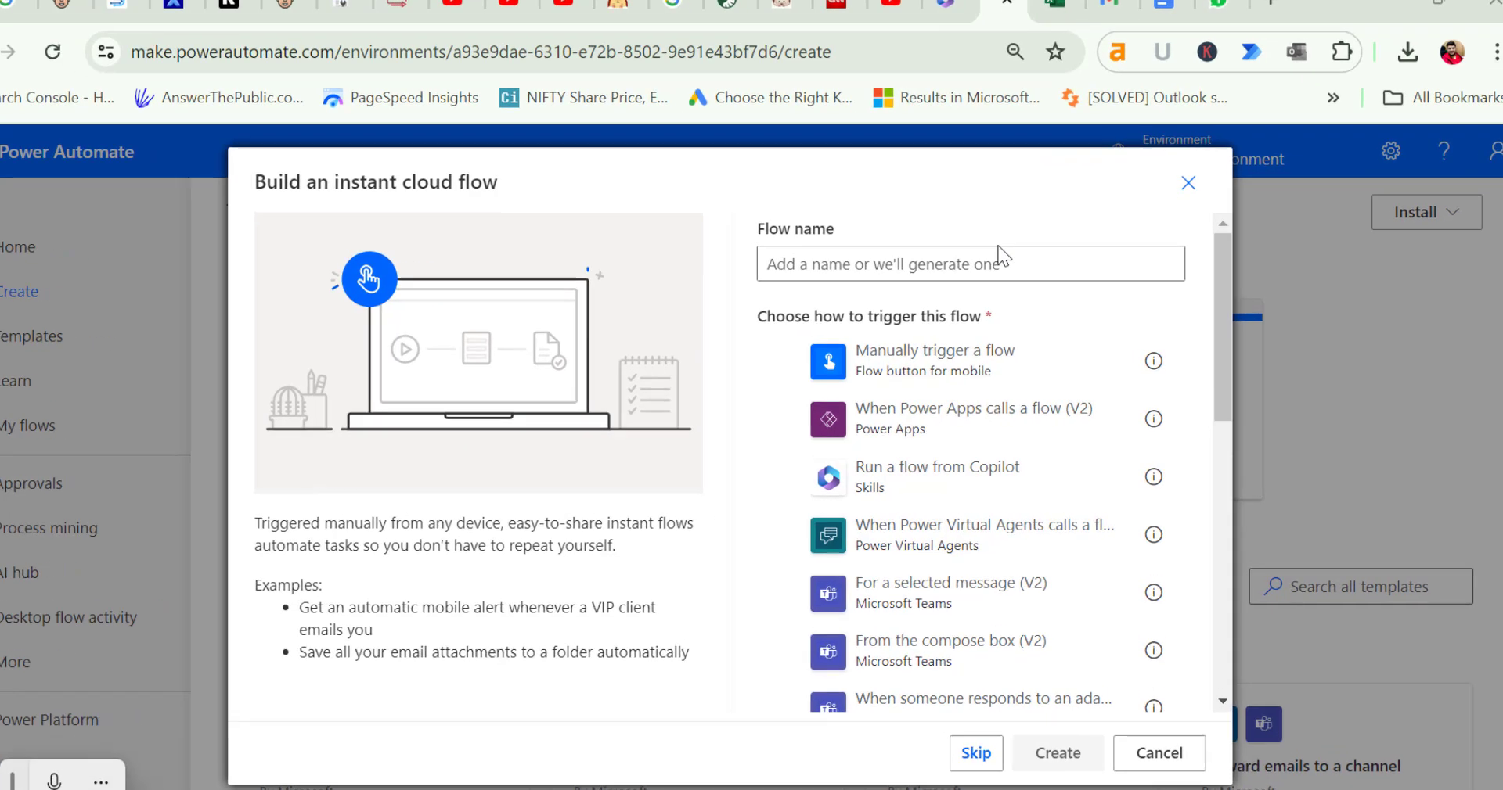
{"action": "left_click", "coordinate": [999, 258]}
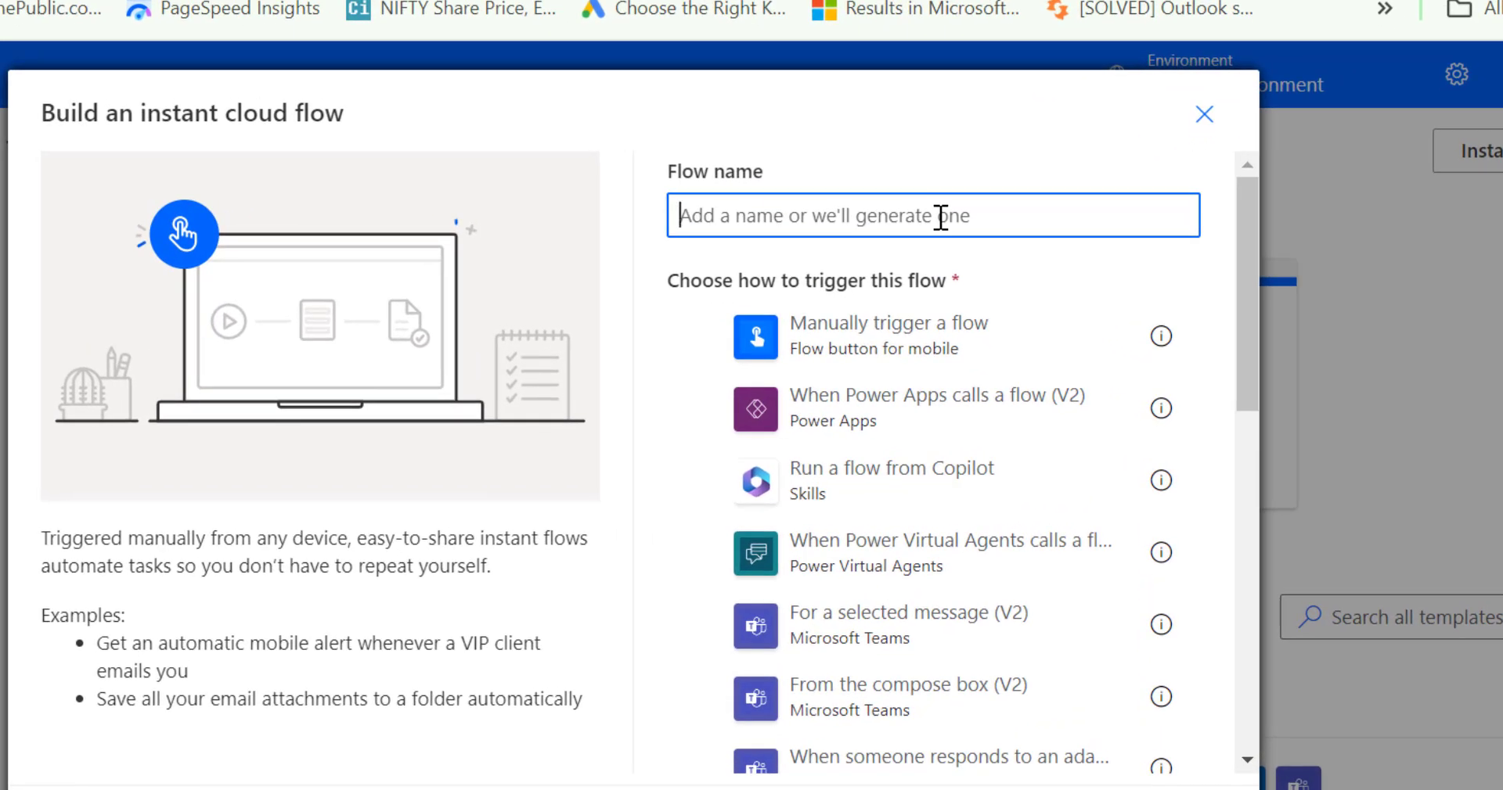
{"action": "type", "text": "Candle Mail Merge"}
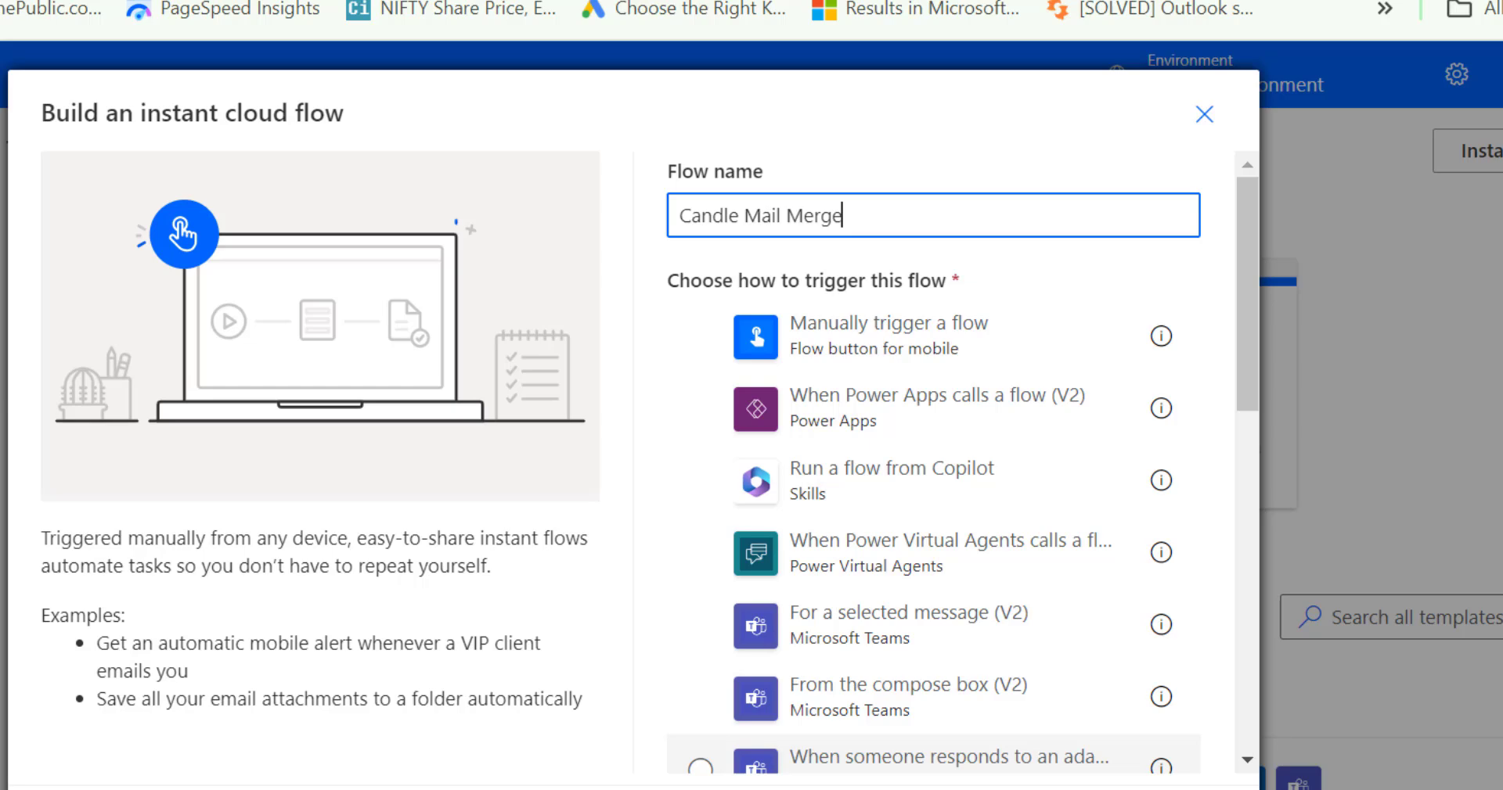
{"action": "left_click", "coordinate": [952, 349]}
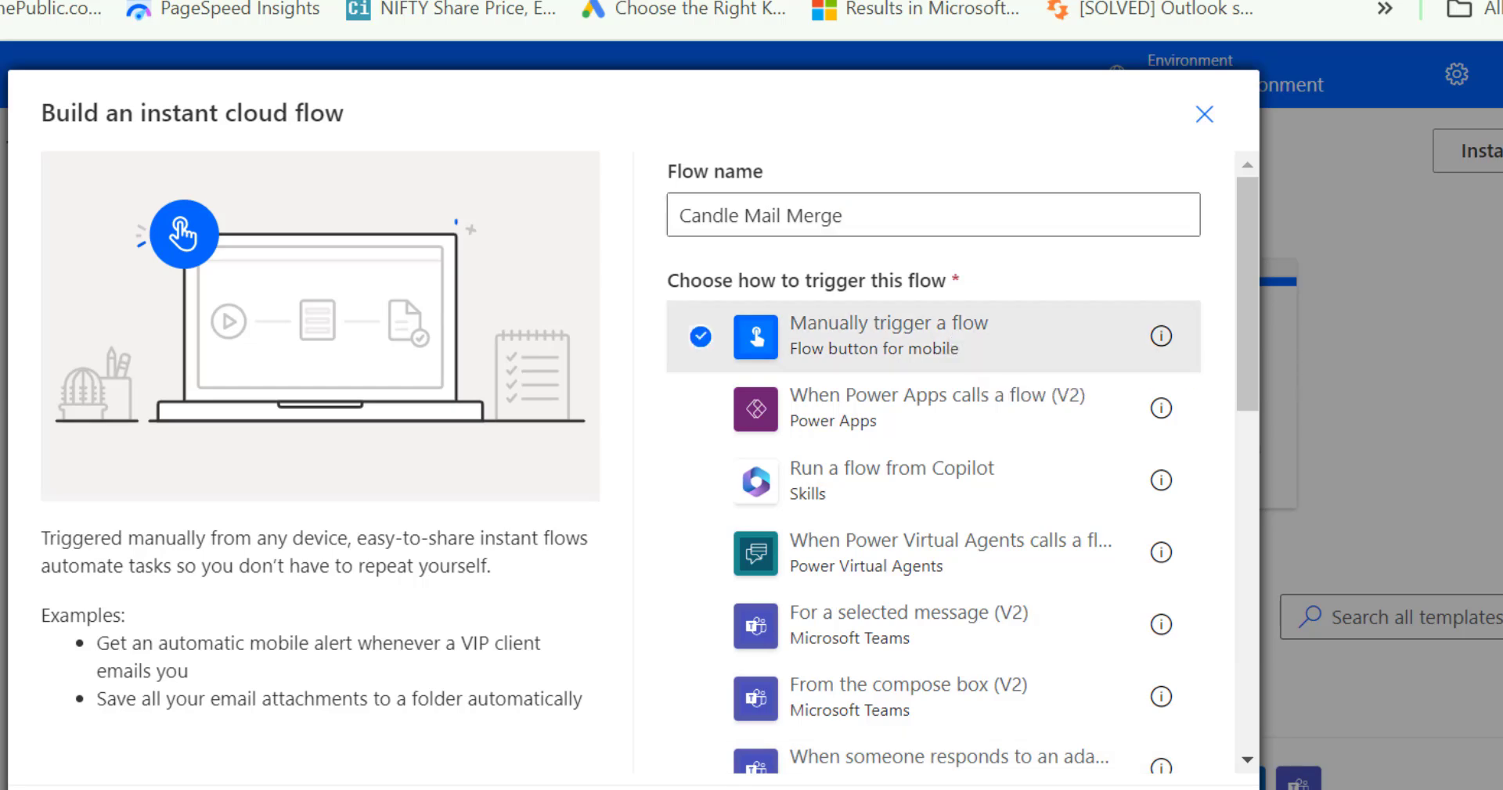
{"action": "left_click", "coordinate": [1094, 789]}
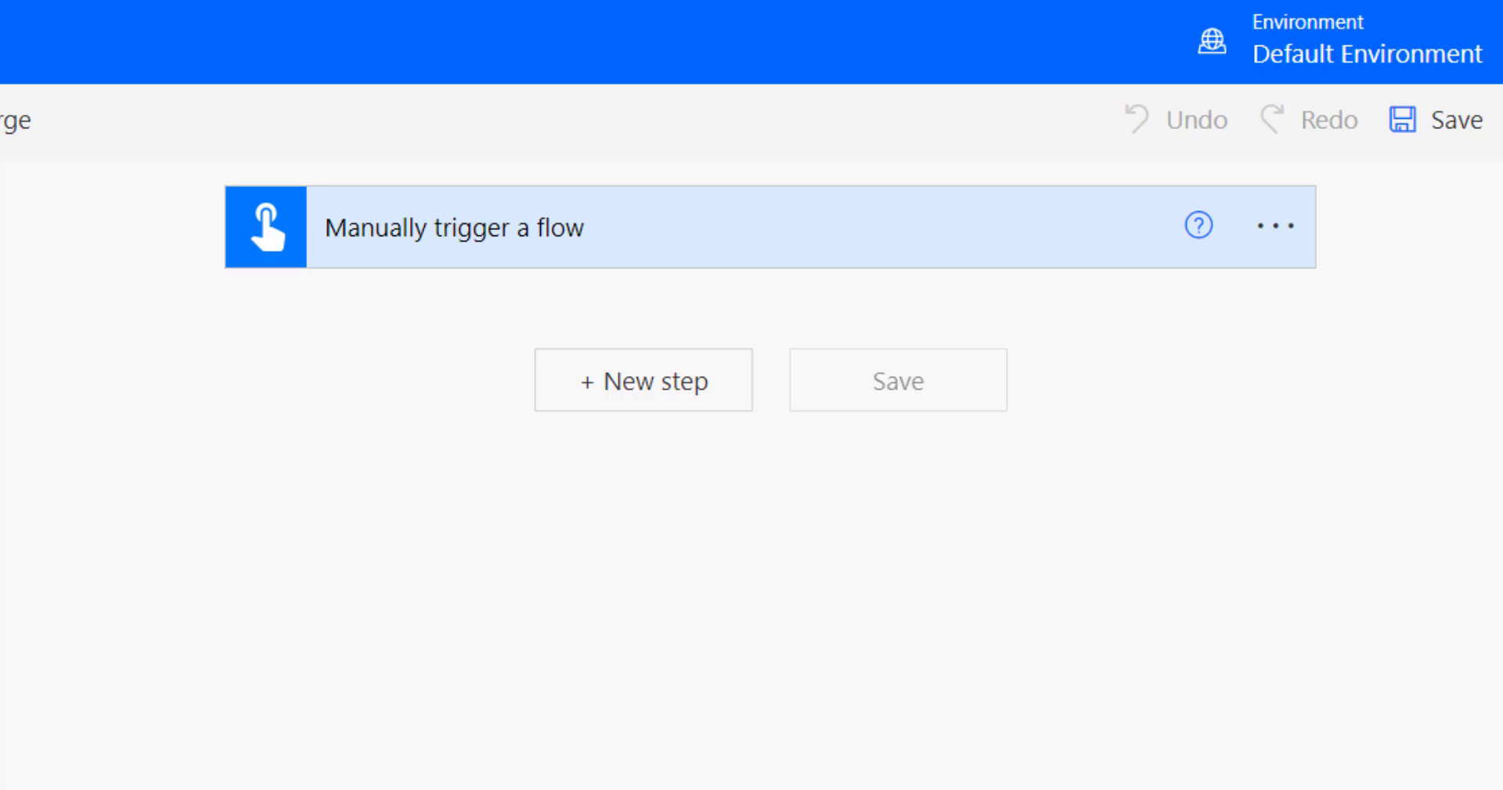
Add the Excel Online (OneDrive) action List rows present in a table after the manual trigger.
{"action": "left_click", "coordinate": [620, 382]}
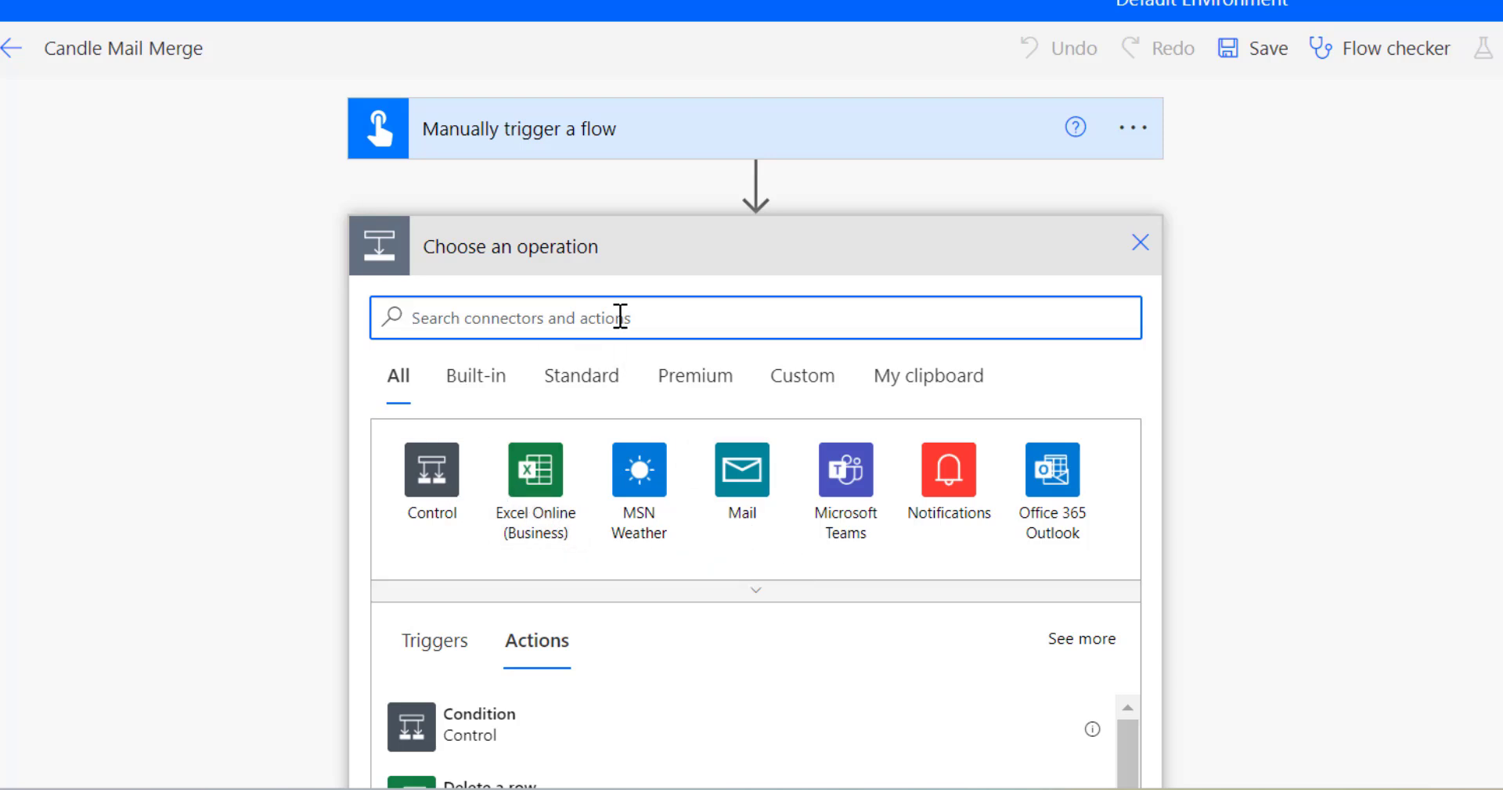
{"action": "type", "text": "excel"}
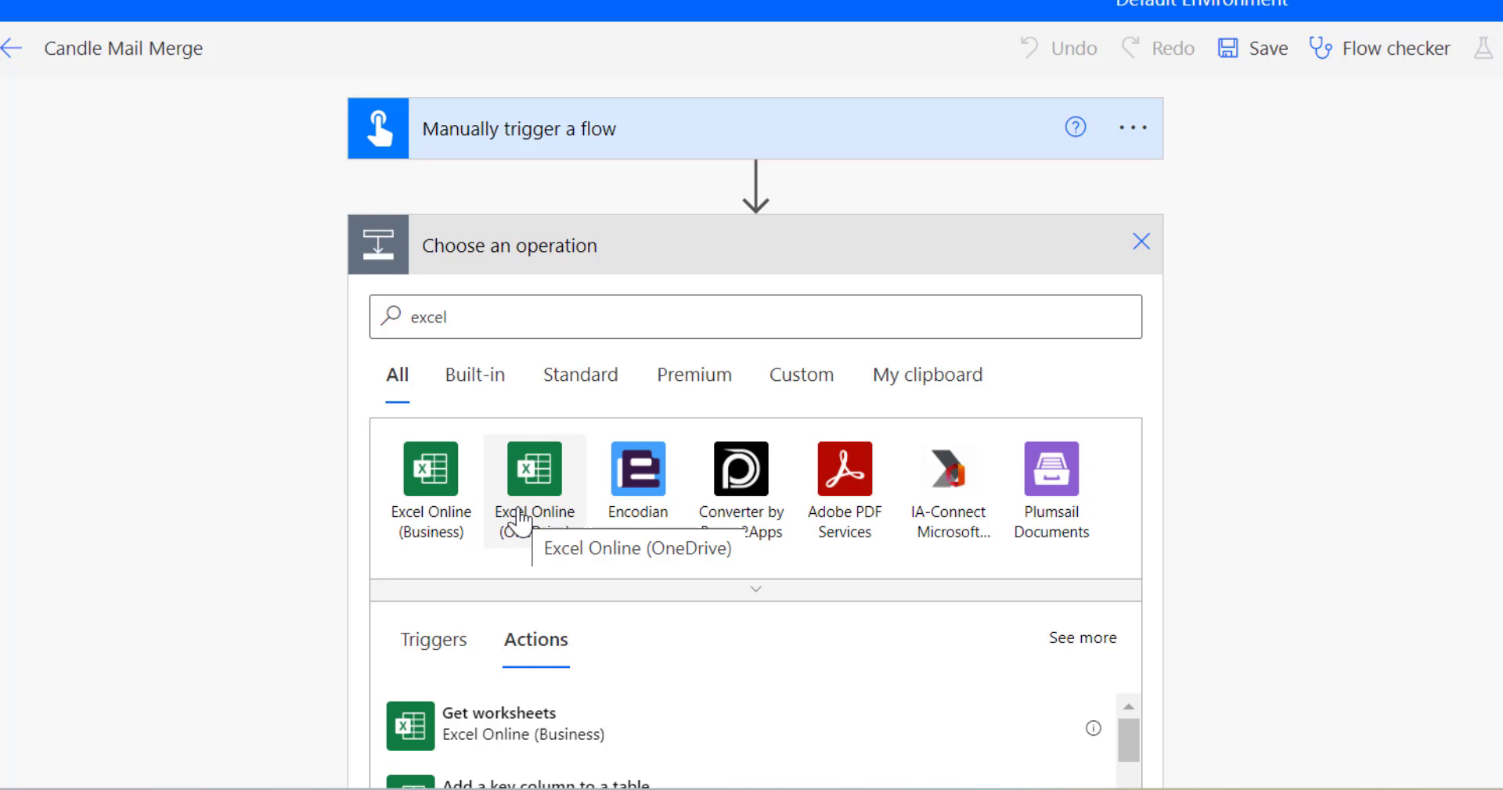
{"action": "left_click", "coordinate": [520, 520]}
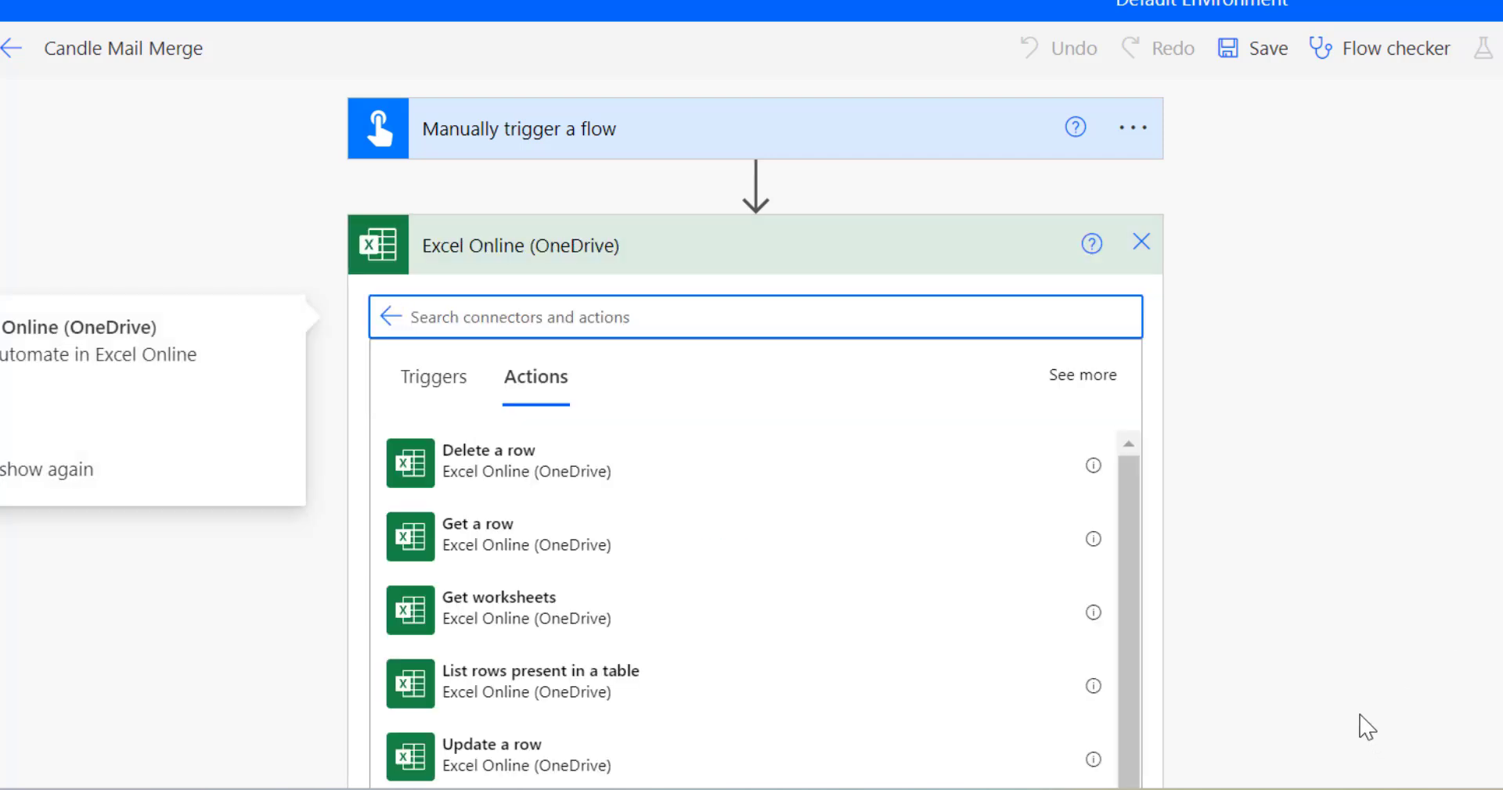
{"action": "scroll", "coordinate": [765, 527], "scroll_direction": "down", "scroll_amount": 3}
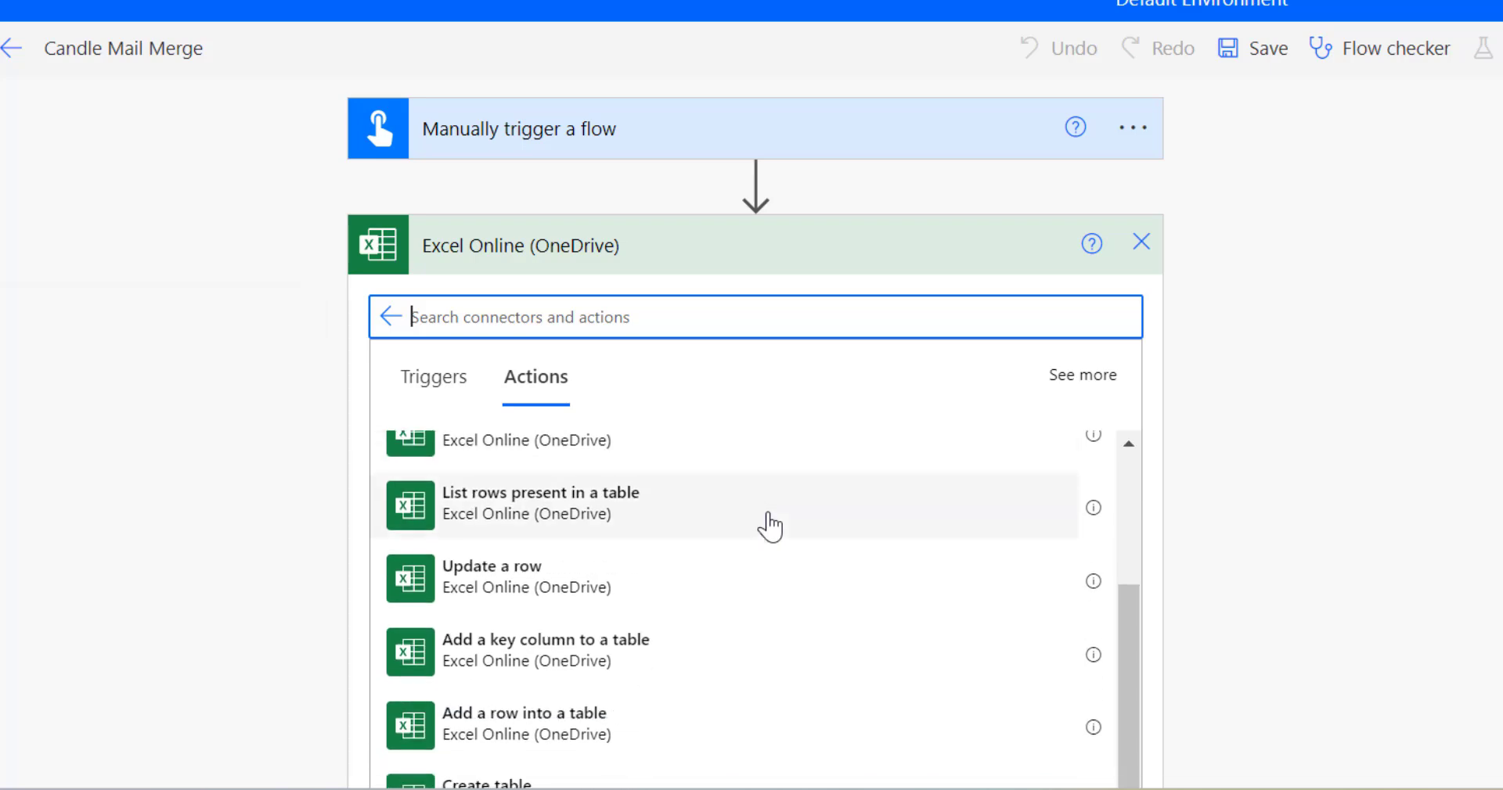
{"action": "scroll", "coordinate": [769, 526], "scroll_direction": "down", "scroll_amount": 2}
{"action": "scroll", "coordinate": [769, 527], "scroll_direction": "down", "scroll_amount": 3}
{"action": "scroll", "coordinate": [769, 527], "scroll_direction": "up", "scroll_amount": 4}
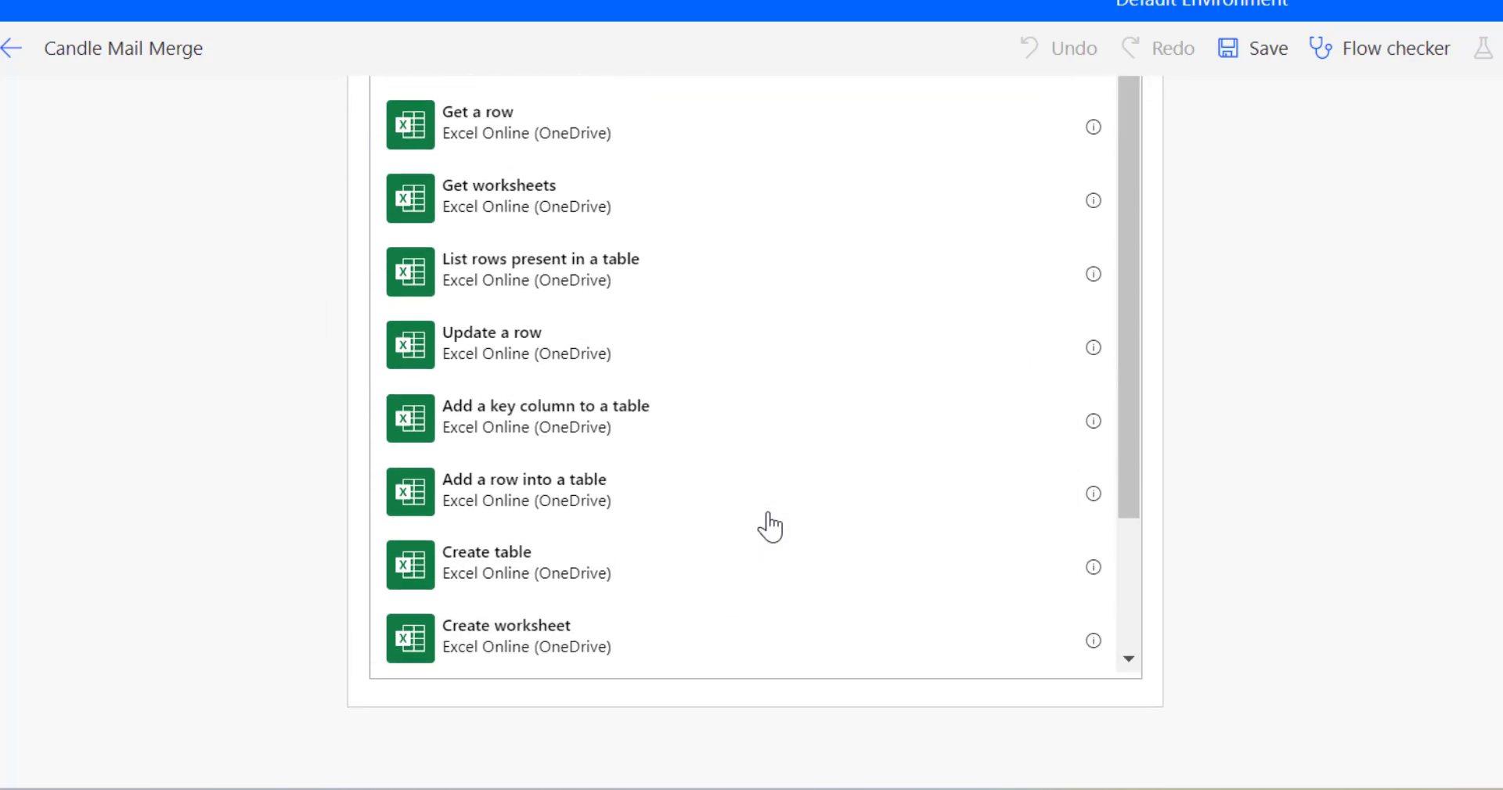
{"action": "scroll", "coordinate": [769, 527], "scroll_direction": "up", "scroll_amount": 2}
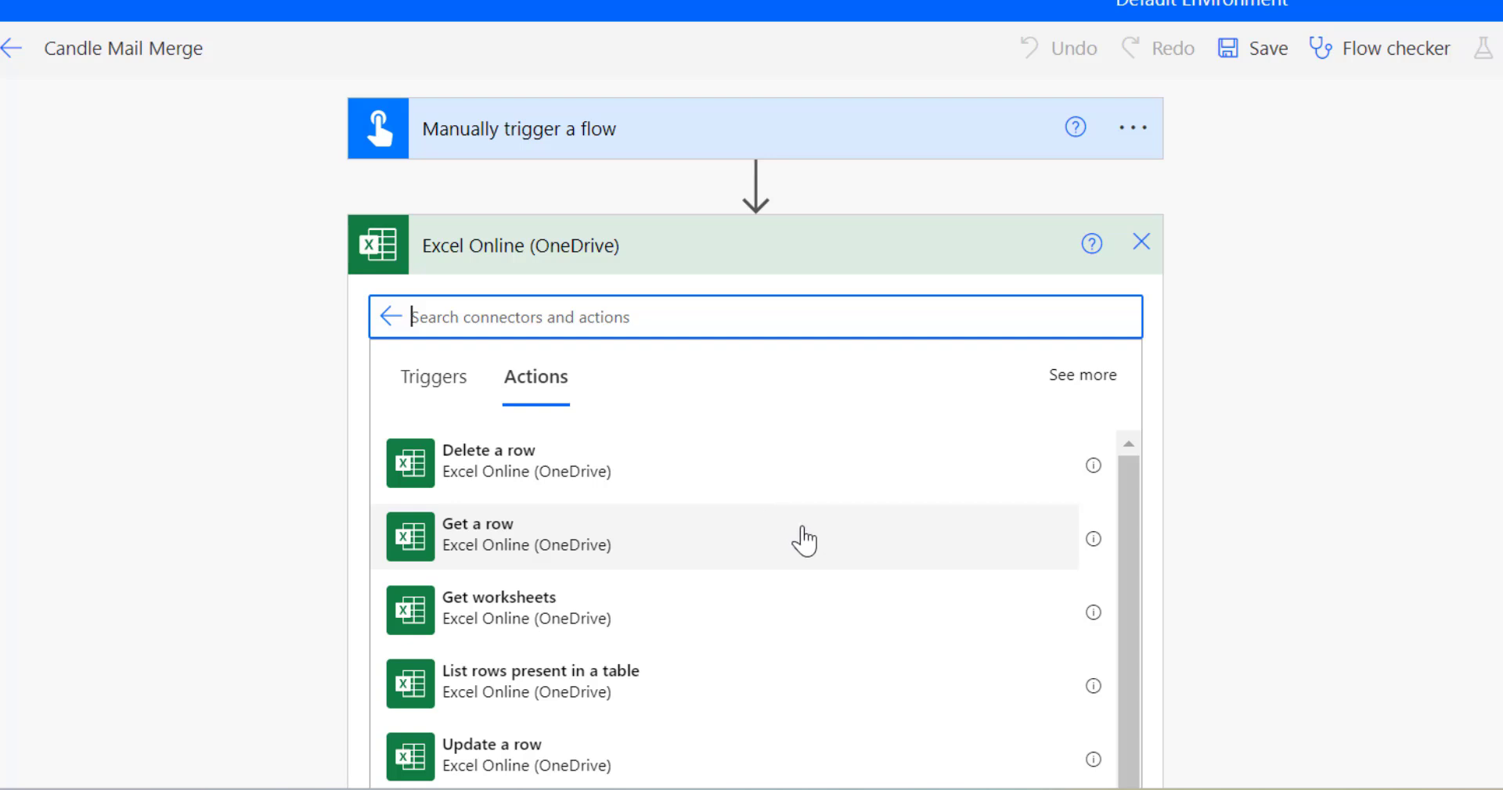
{"action": "left_click", "coordinate": [688, 672]}
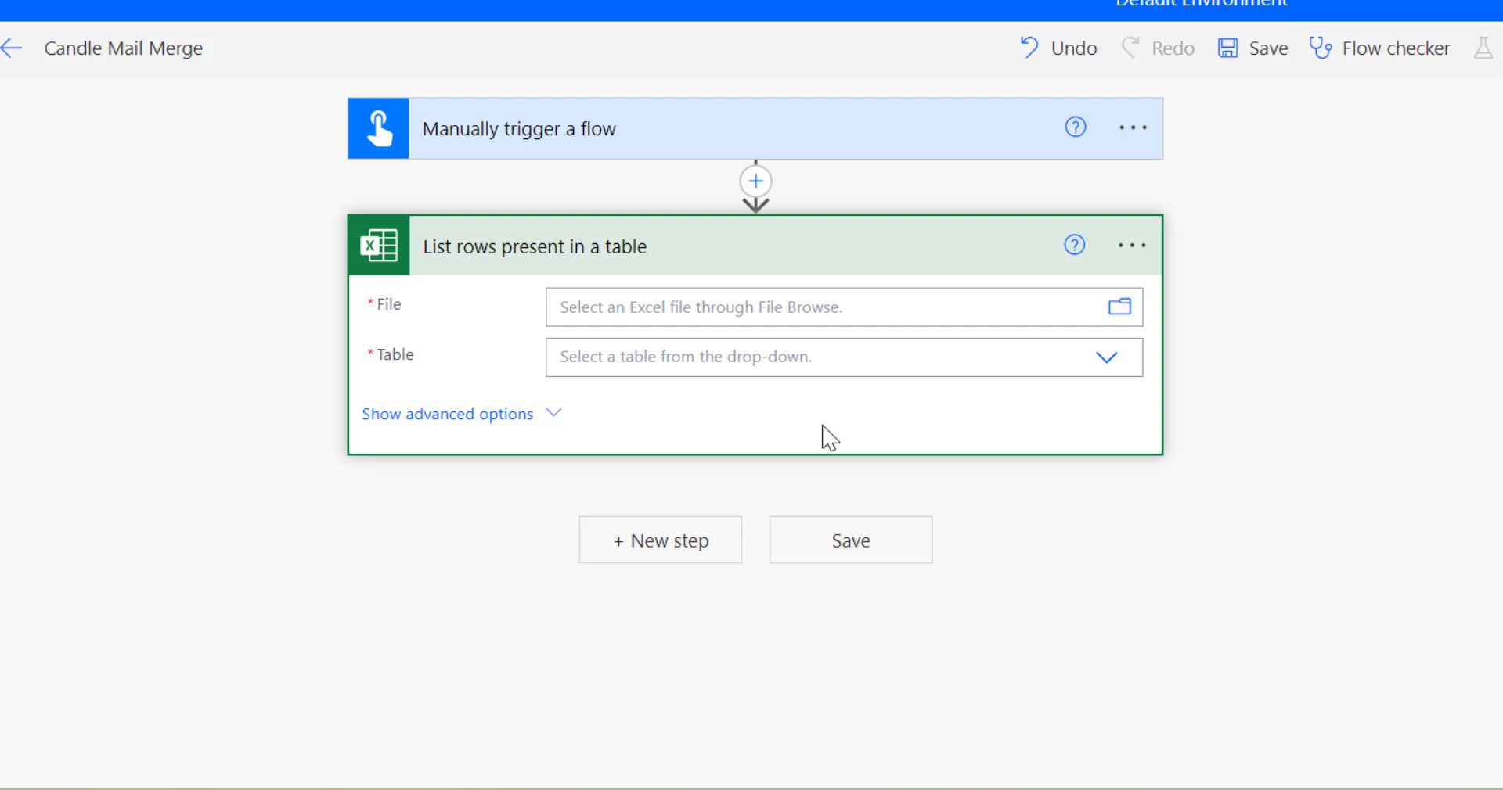
Set the Excel action's file to Candle Mail Merge.xlsx and its table to Table2.
{"action": "left_click", "coordinate": [1122, 313]}
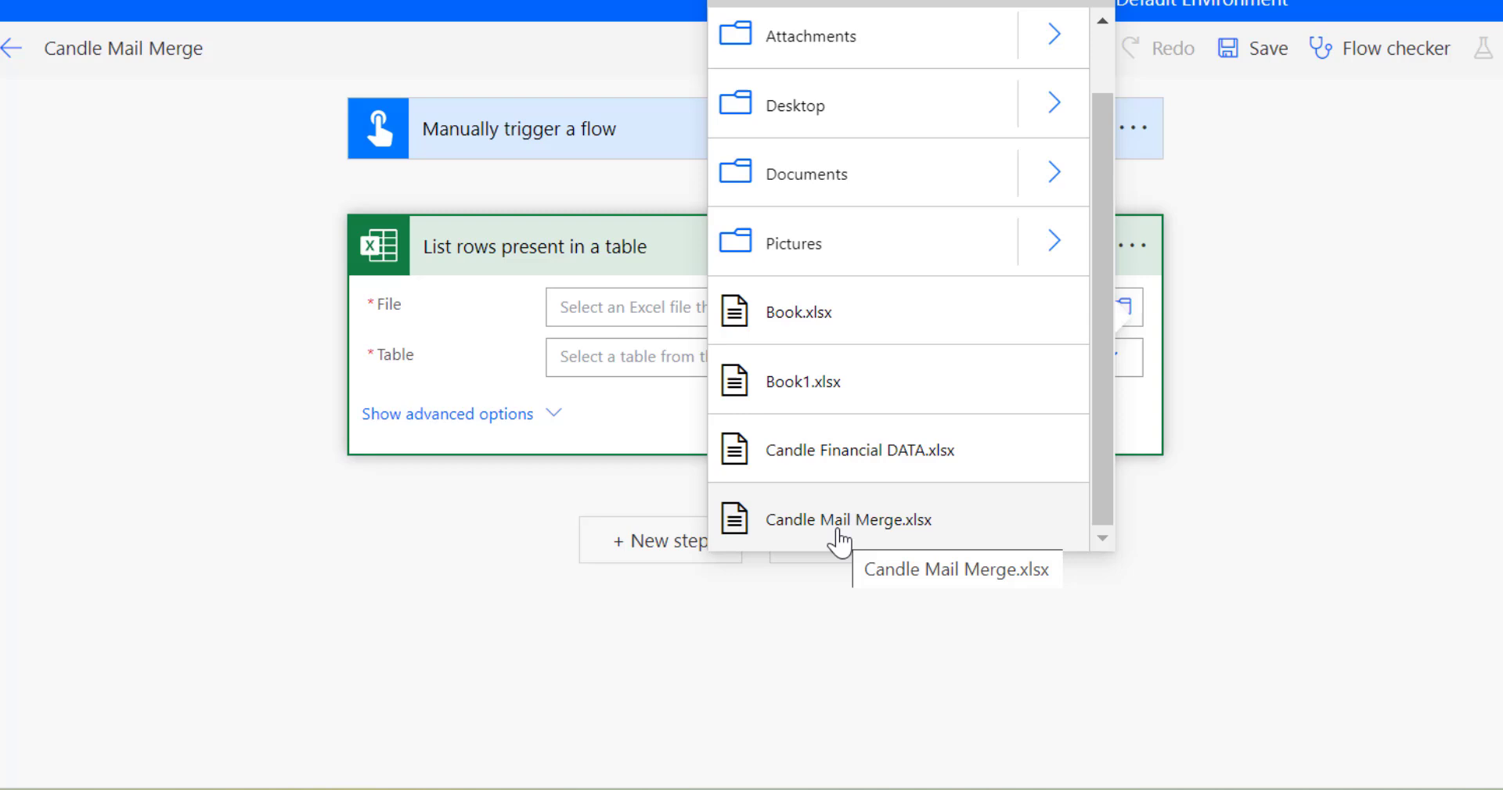
{"action": "left_click", "coordinate": [838, 533]}
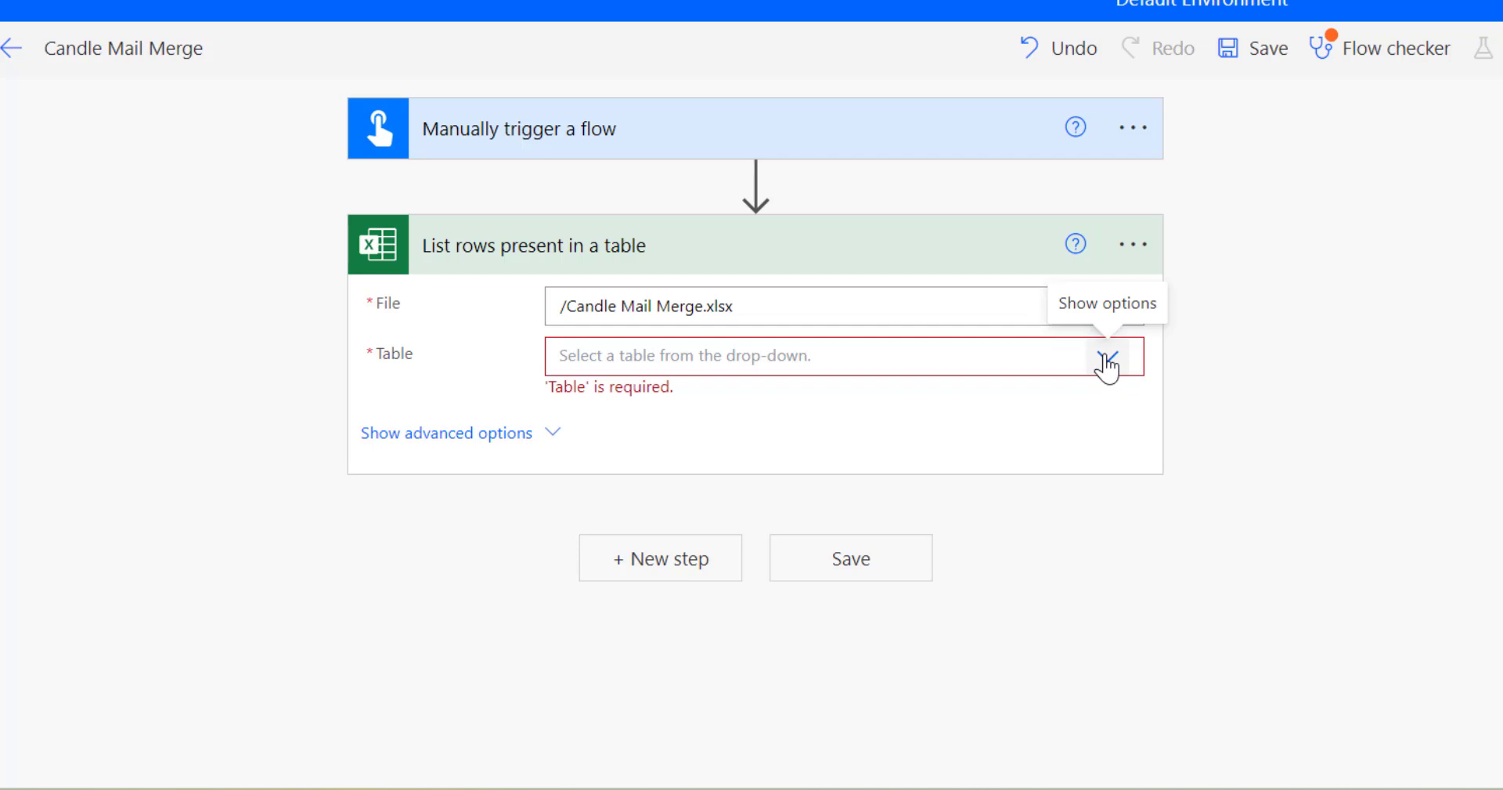
{"action": "left_click", "coordinate": [1106, 360]}
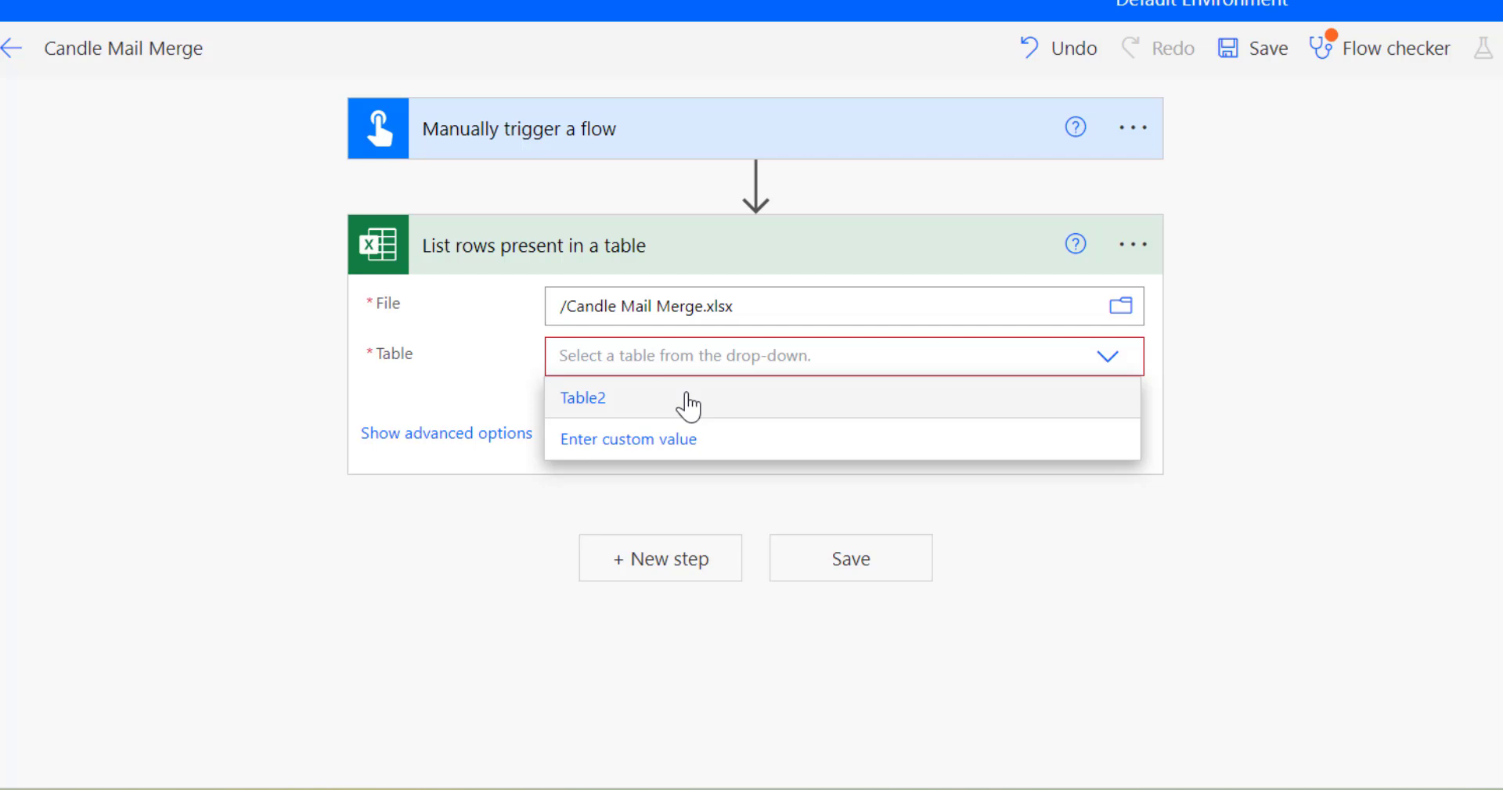
{"action": "left_click", "coordinate": [688, 405]}
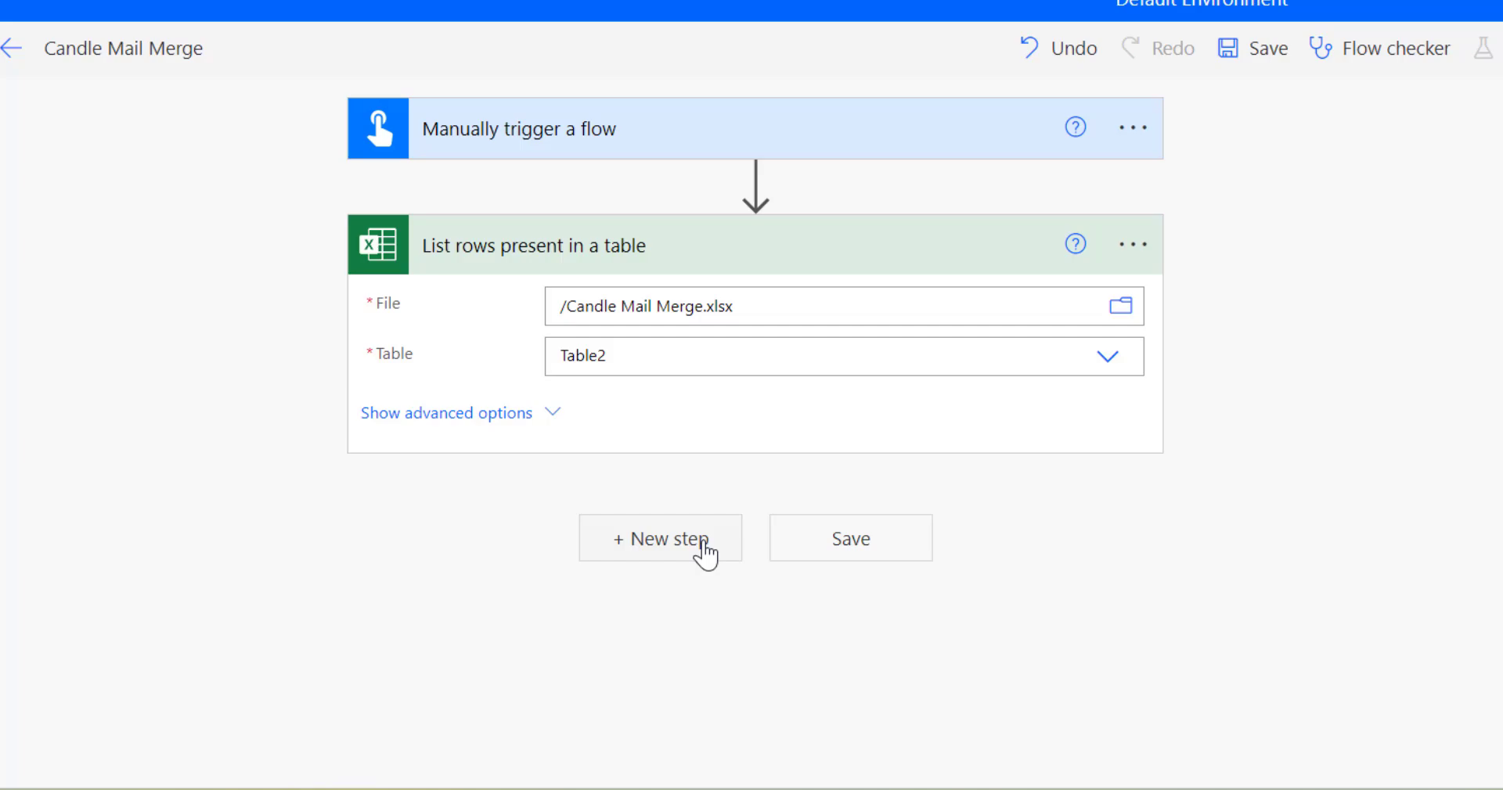
Add the Outlook.com action Send an email (V2) after the List rows present in a table action.
{"action": "left_click", "coordinate": [704, 552]}
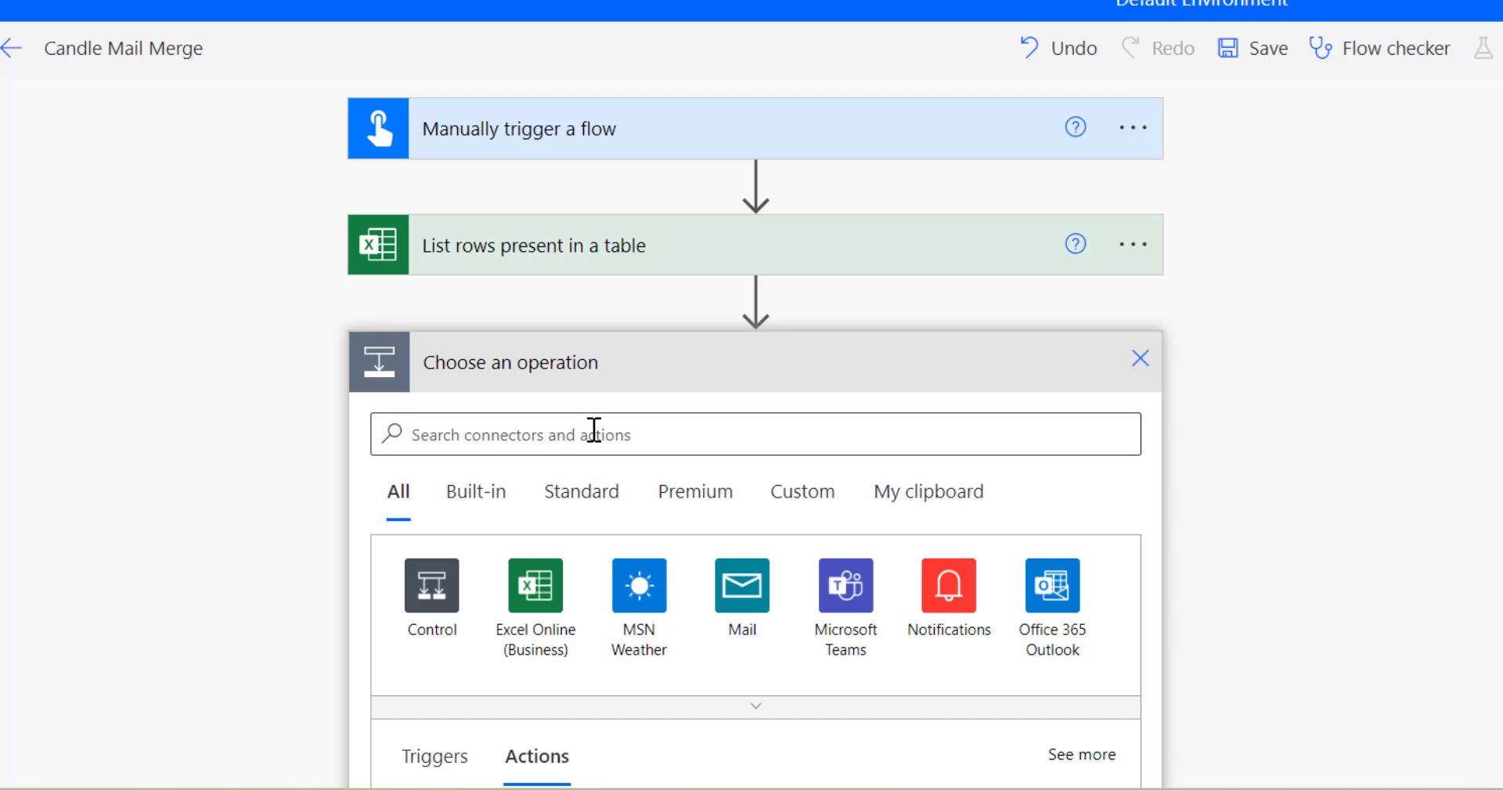
{"action": "left_click", "coordinate": [594, 433]}
{"action": "type", "text": "outlook"}
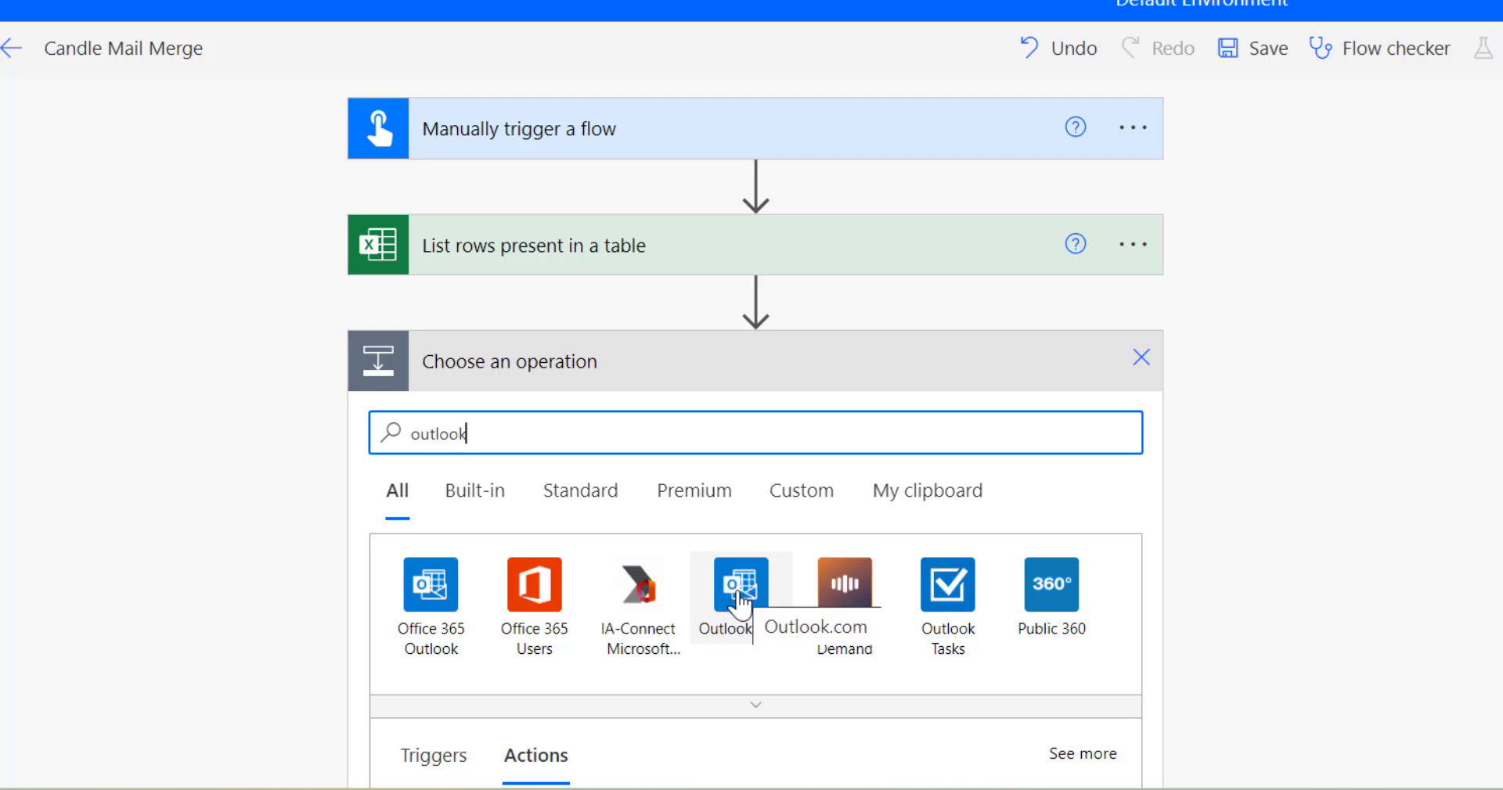
{"action": "left_click", "coordinate": [740, 599]}
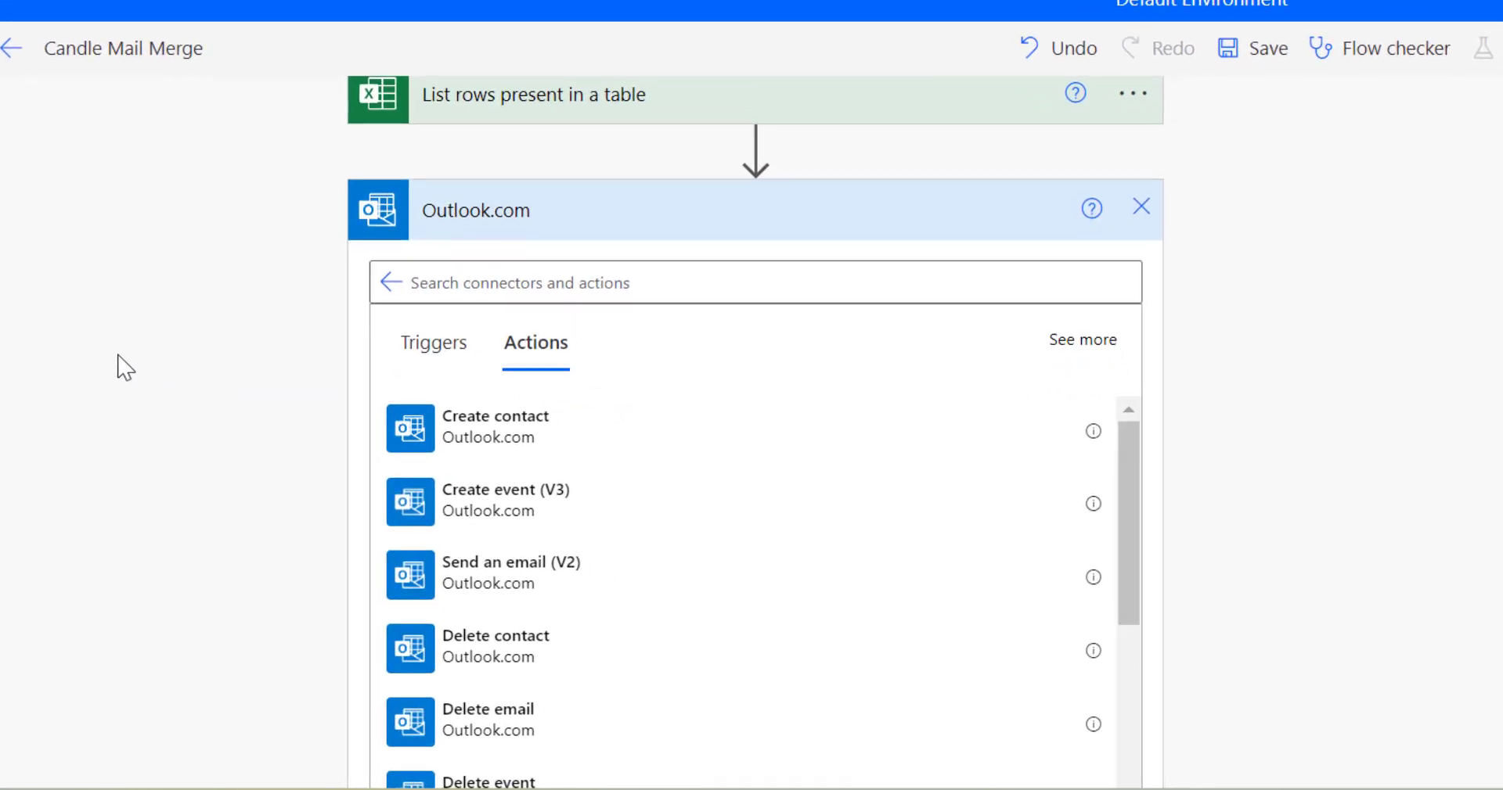
{"action": "scroll", "coordinate": [607, 501], "scroll_direction": "down", "scroll_amount": 10}
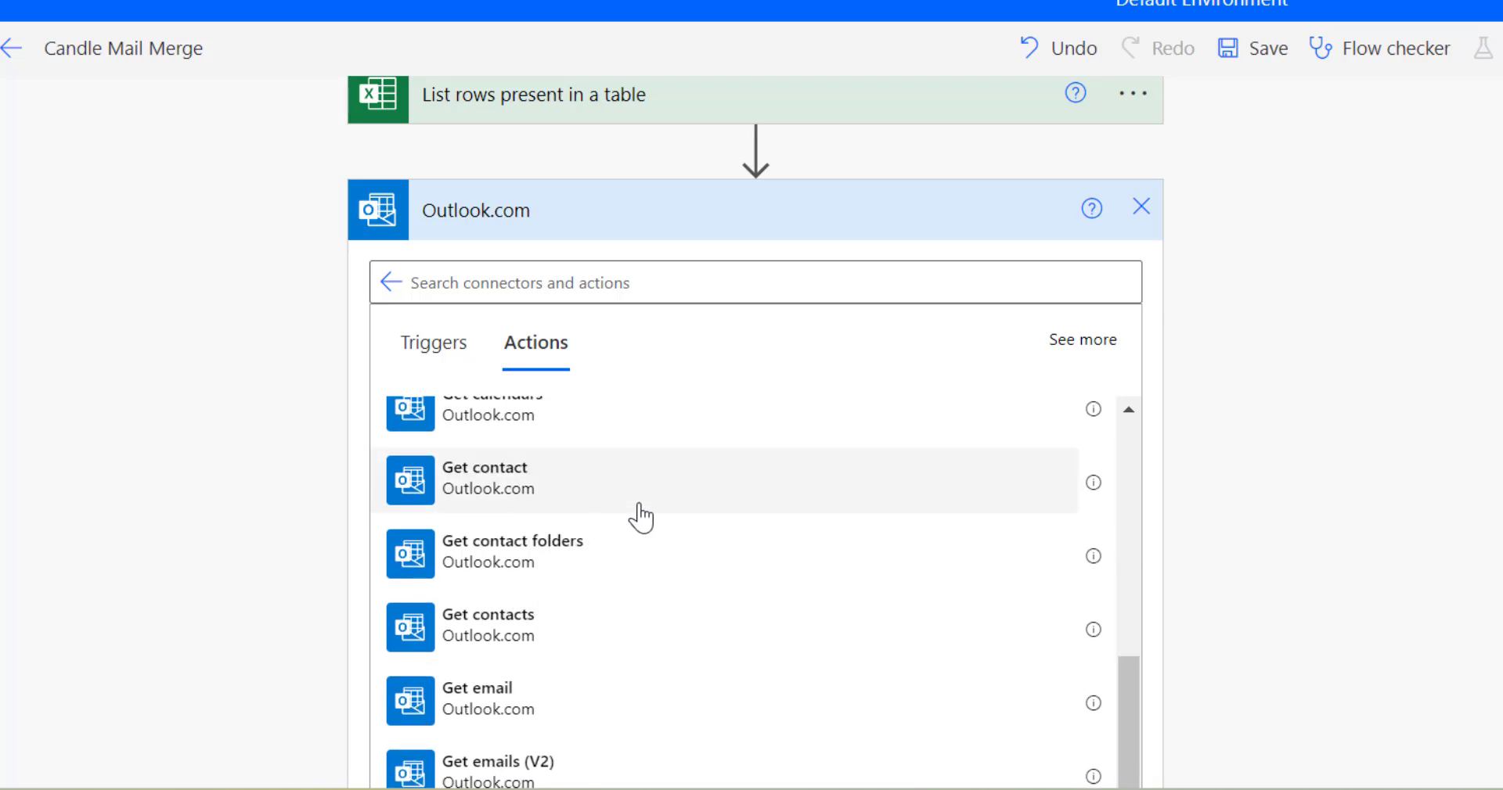
{"action": "scroll", "coordinate": [640, 516], "scroll_direction": "up", "scroll_amount": 10}
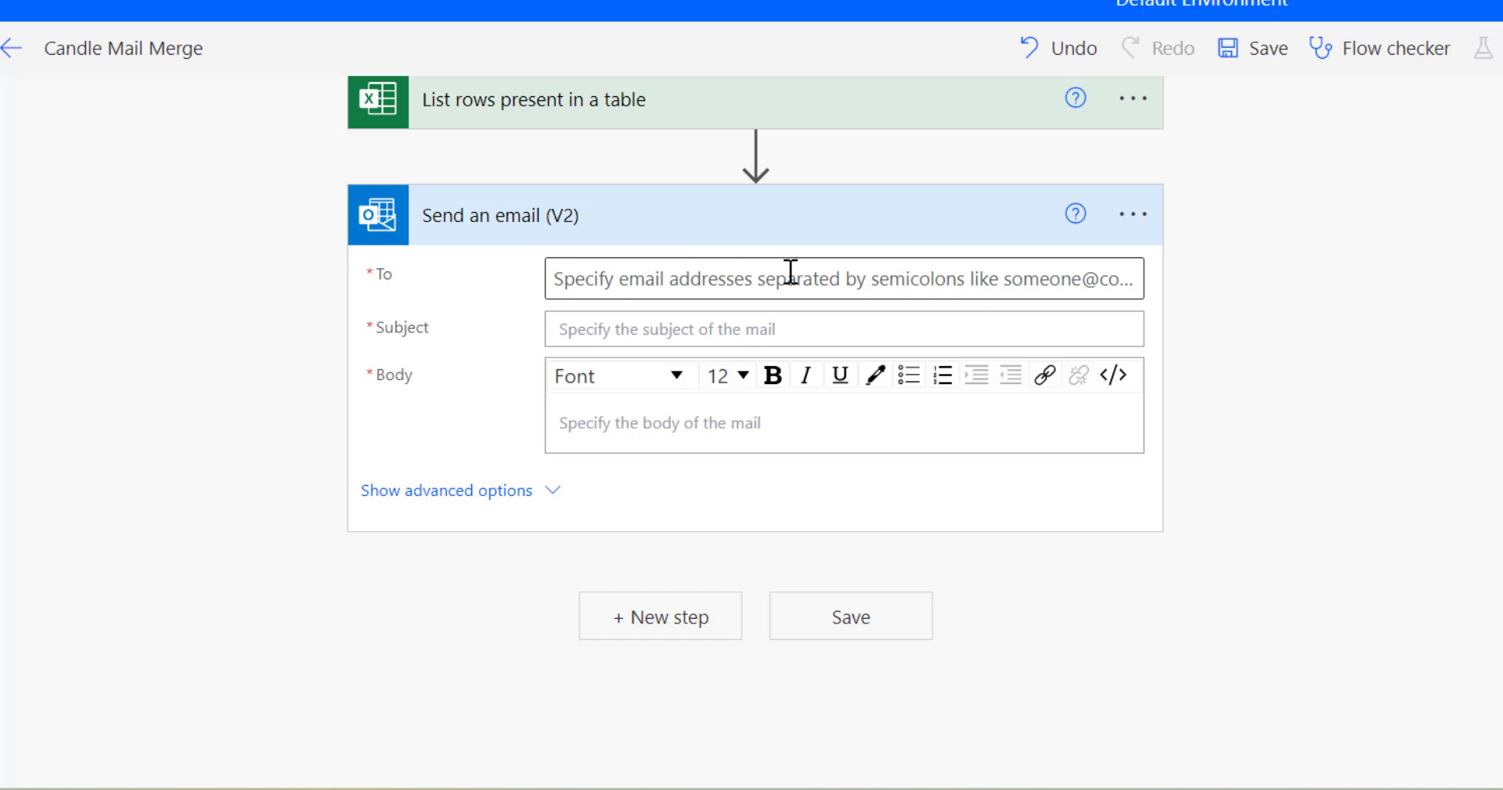
Set the email's recipient to the Email Adress dynamic field from the Excel table and reopen the Send an email action.
{"action": "left_click", "coordinate": [708, 279]}
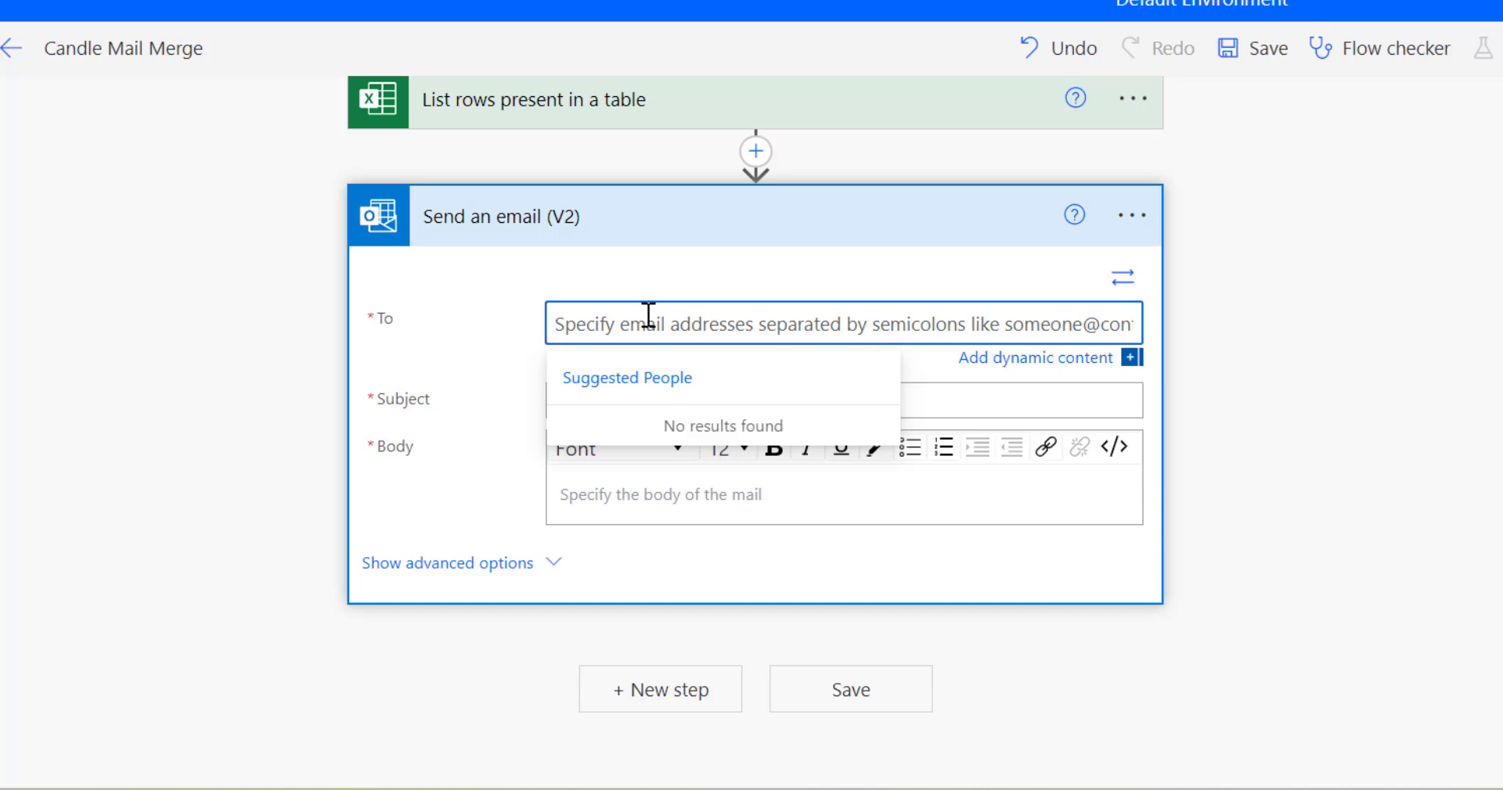
{"action": "left_click", "coordinate": [1031, 360]}
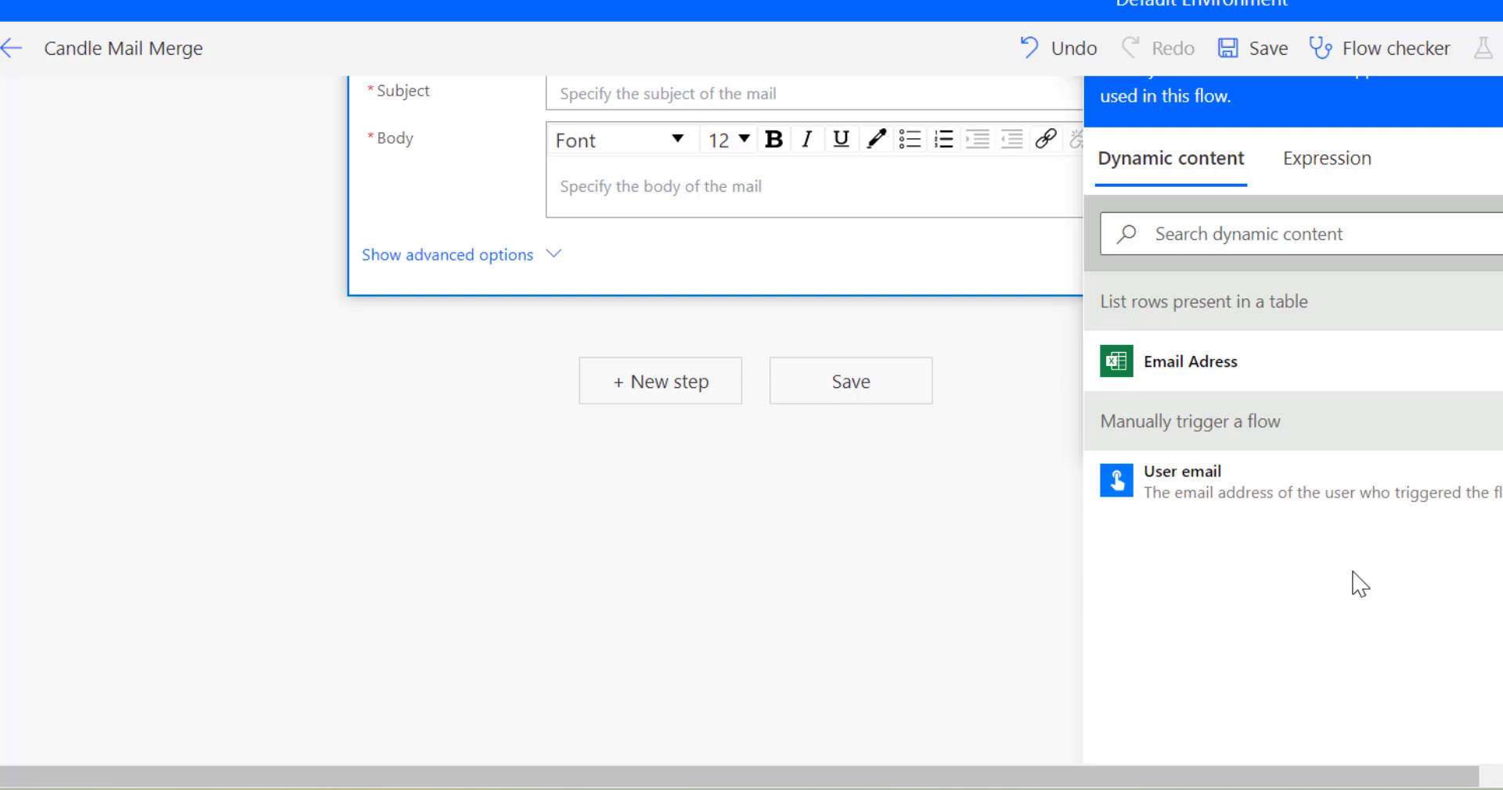
{"action": "left_click", "coordinate": [1227, 379]}
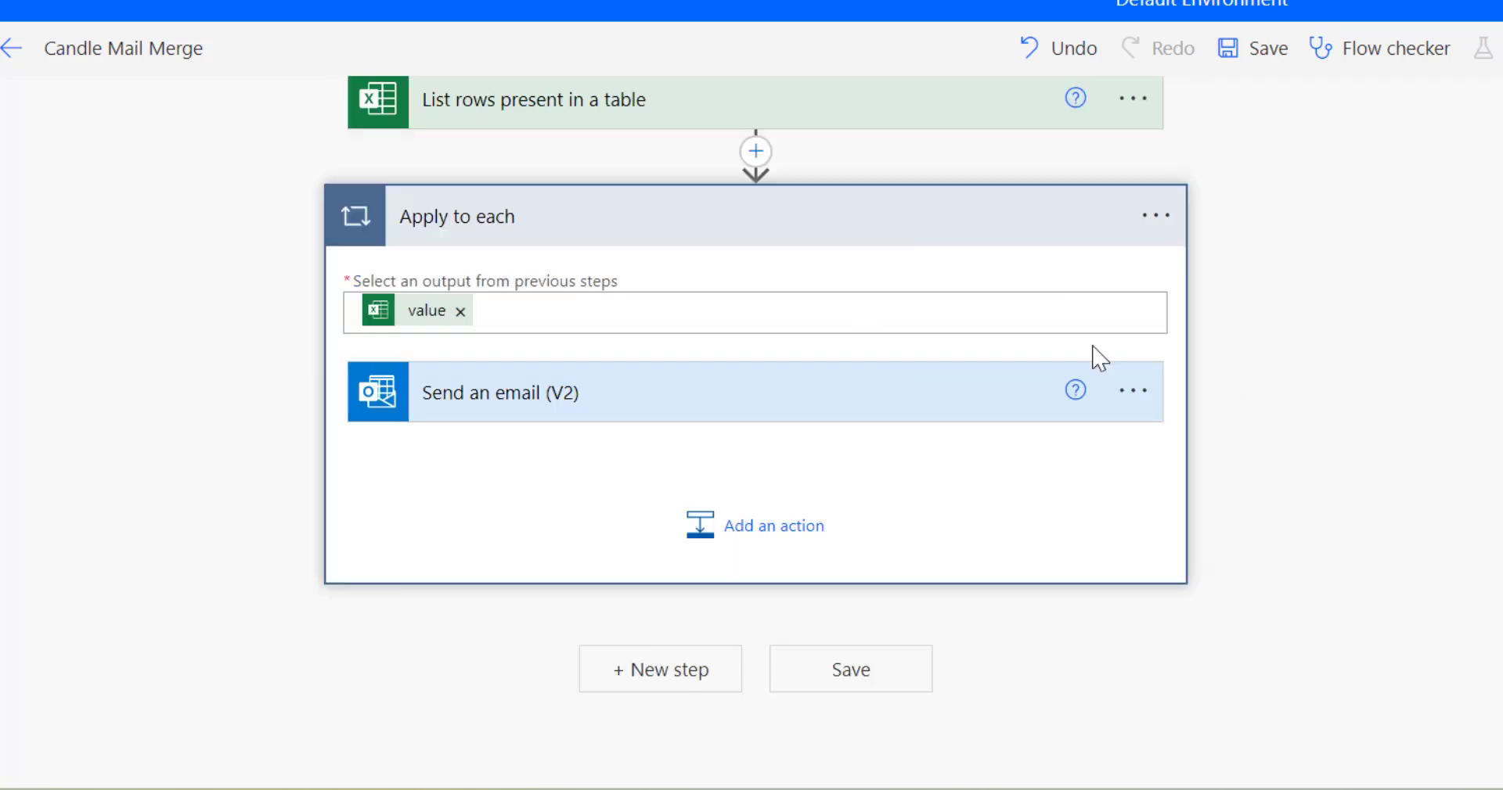
{"action": "left_click", "coordinate": [1092, 376]}
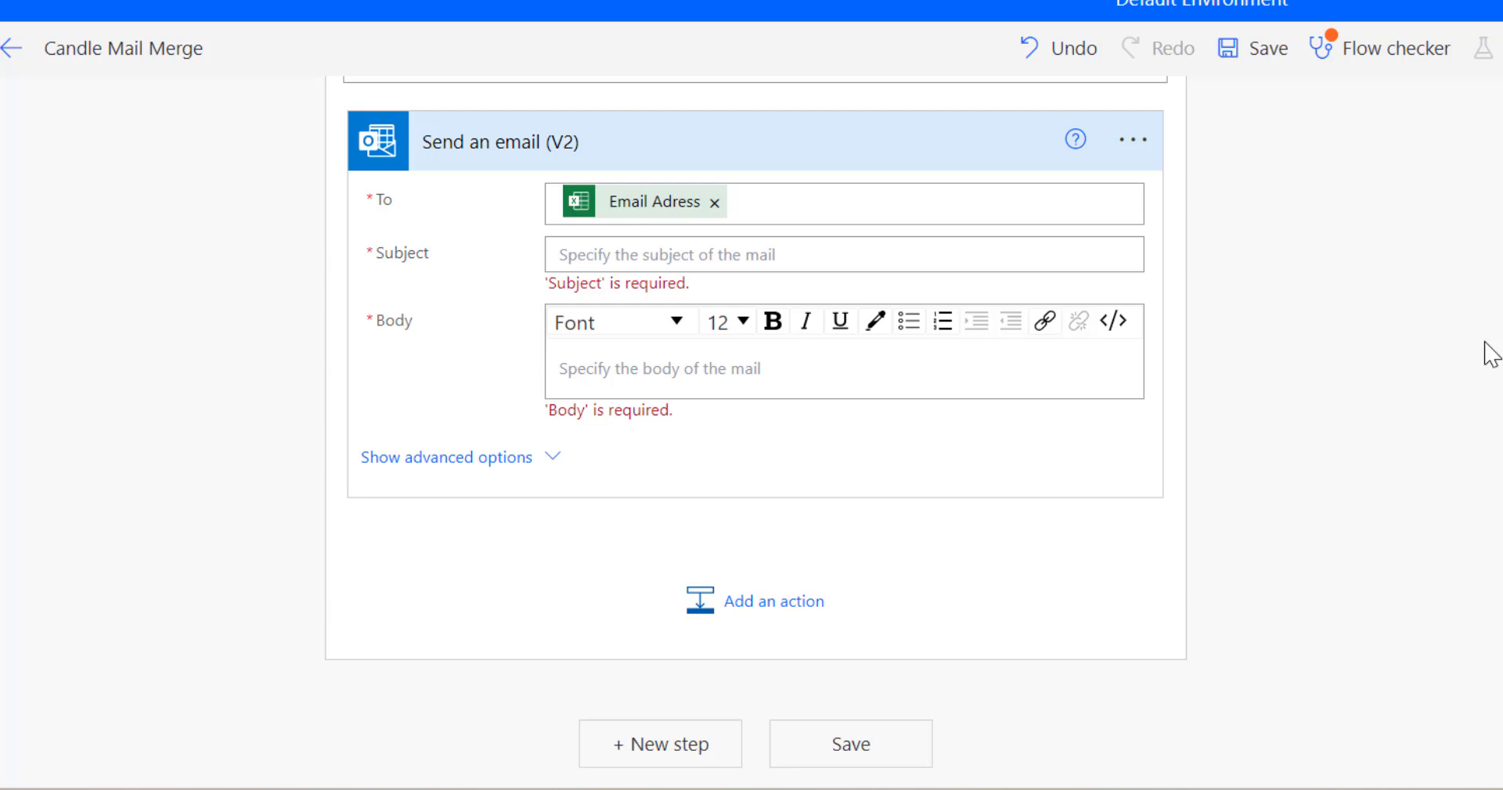
Compose the email subject as the Name field, the text ", Your Candle invoice is due on" and the Due Date field.
{"action": "left_click", "coordinate": [862, 247]}
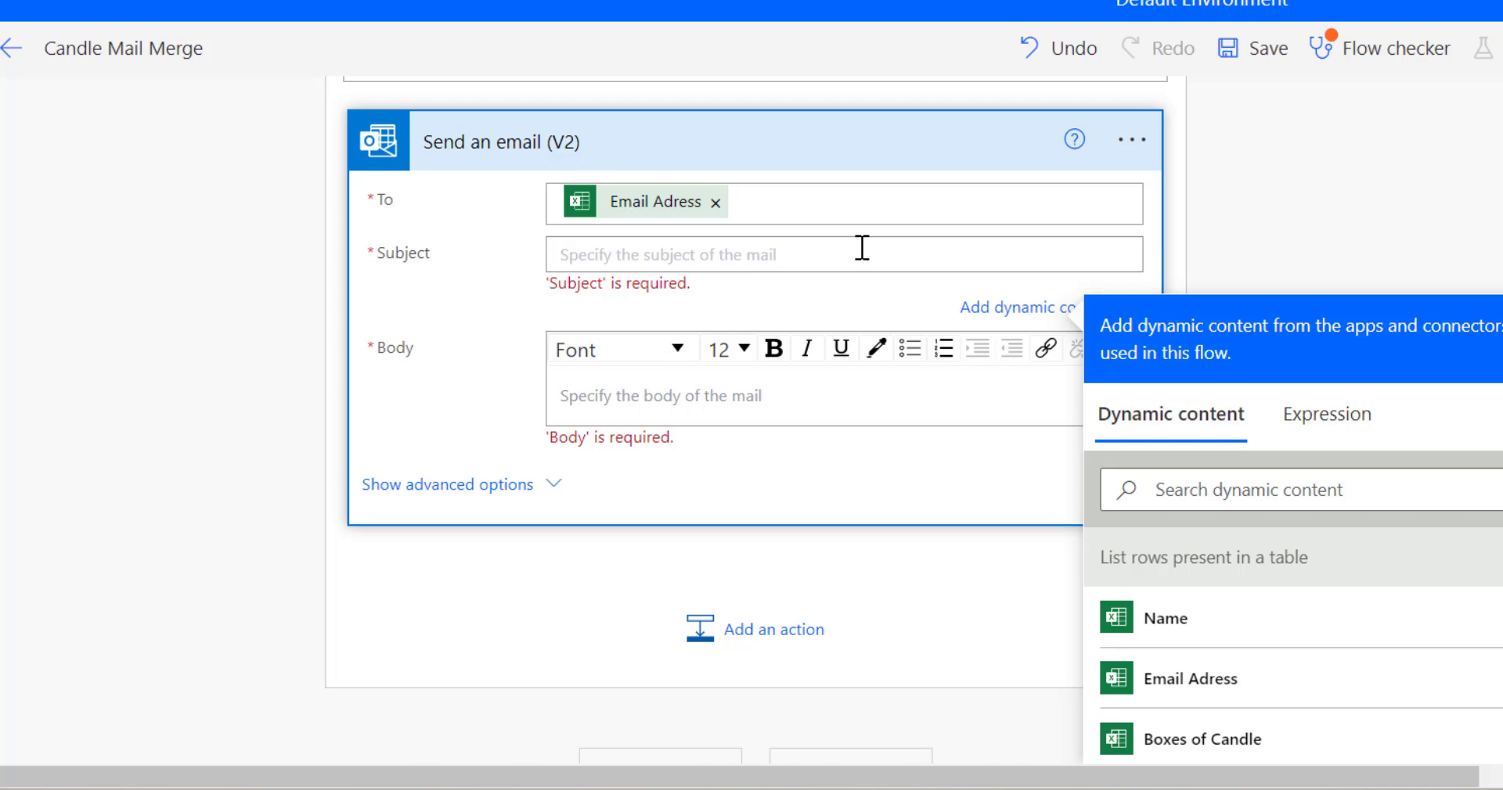
{"action": "left_click", "coordinate": [789, 259]}
{"action": "type", "text": ", Your Candle invoice is due on"}
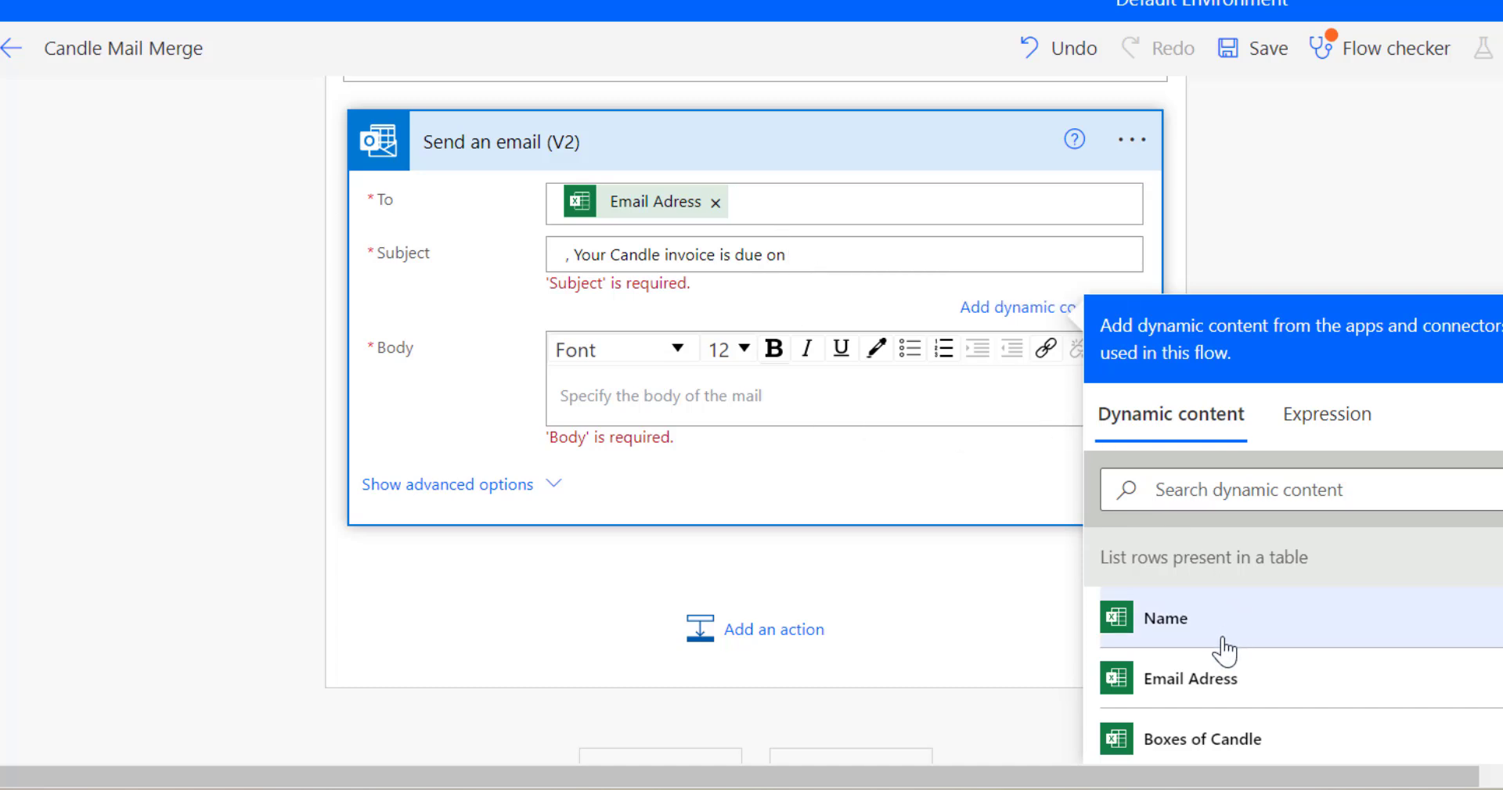
{"action": "left_click", "coordinate": [554, 252]}
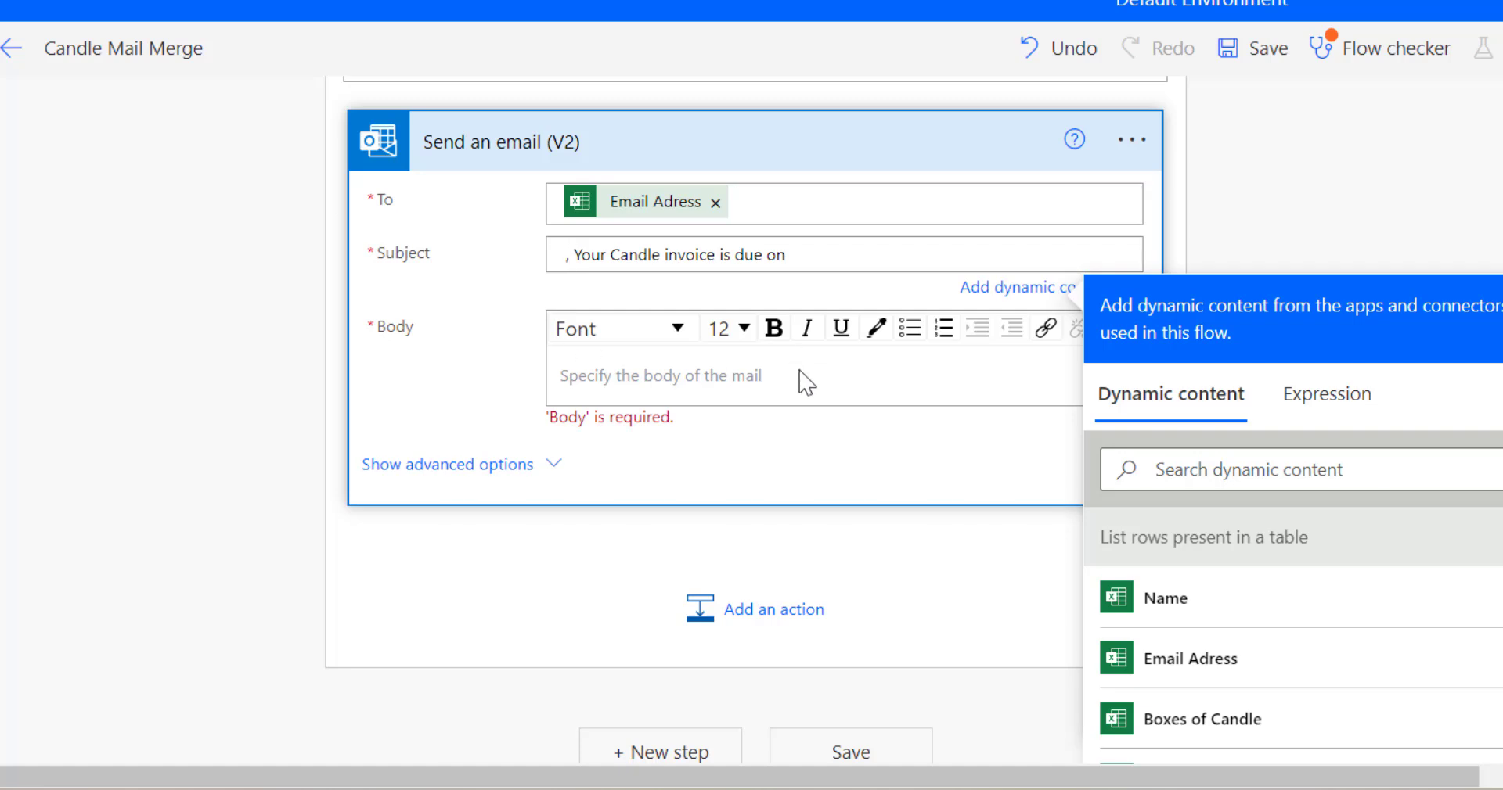
{"action": "left_click", "coordinate": [1182, 615]}
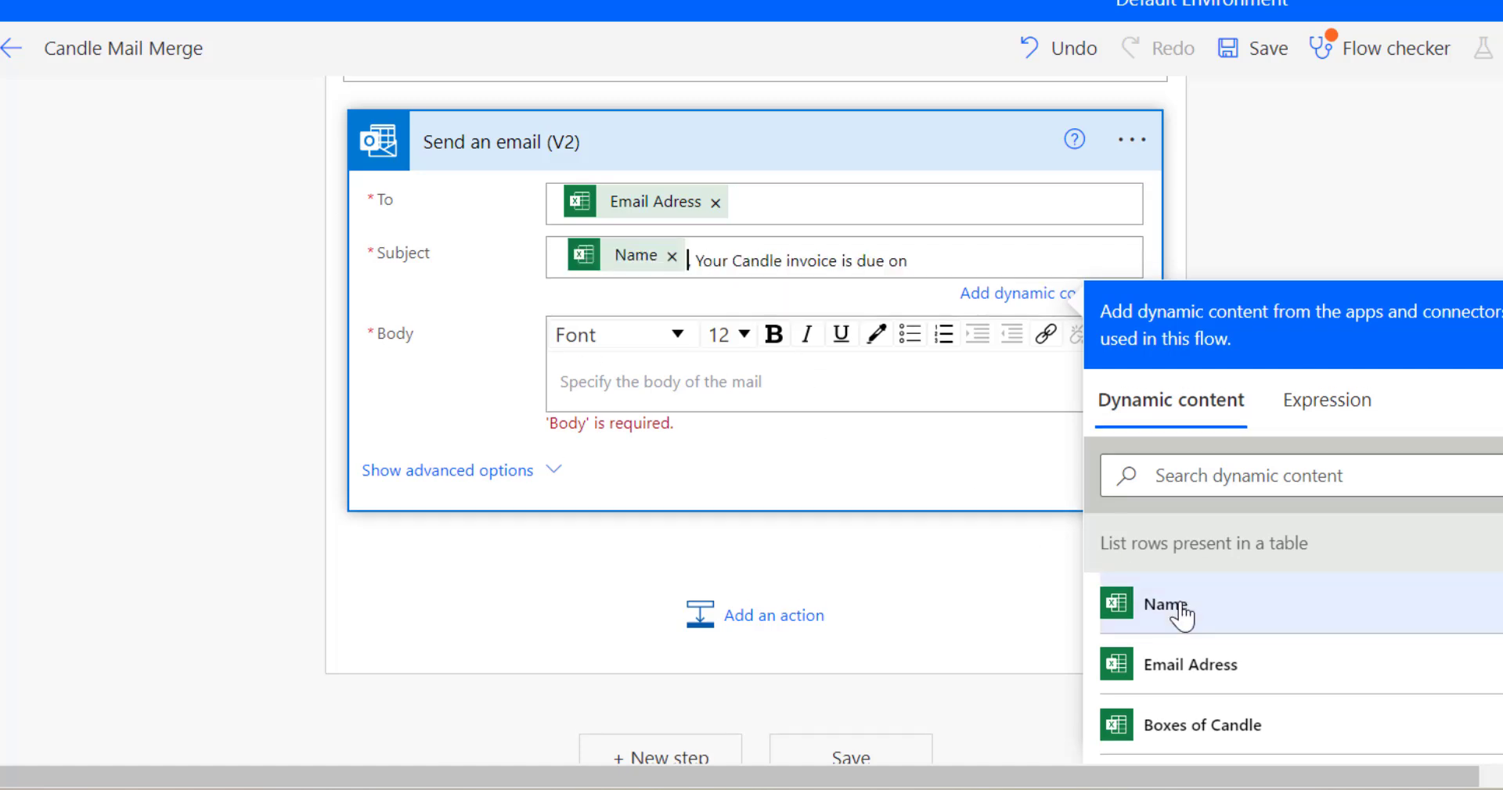
{"action": "left_click", "coordinate": [920, 252]}
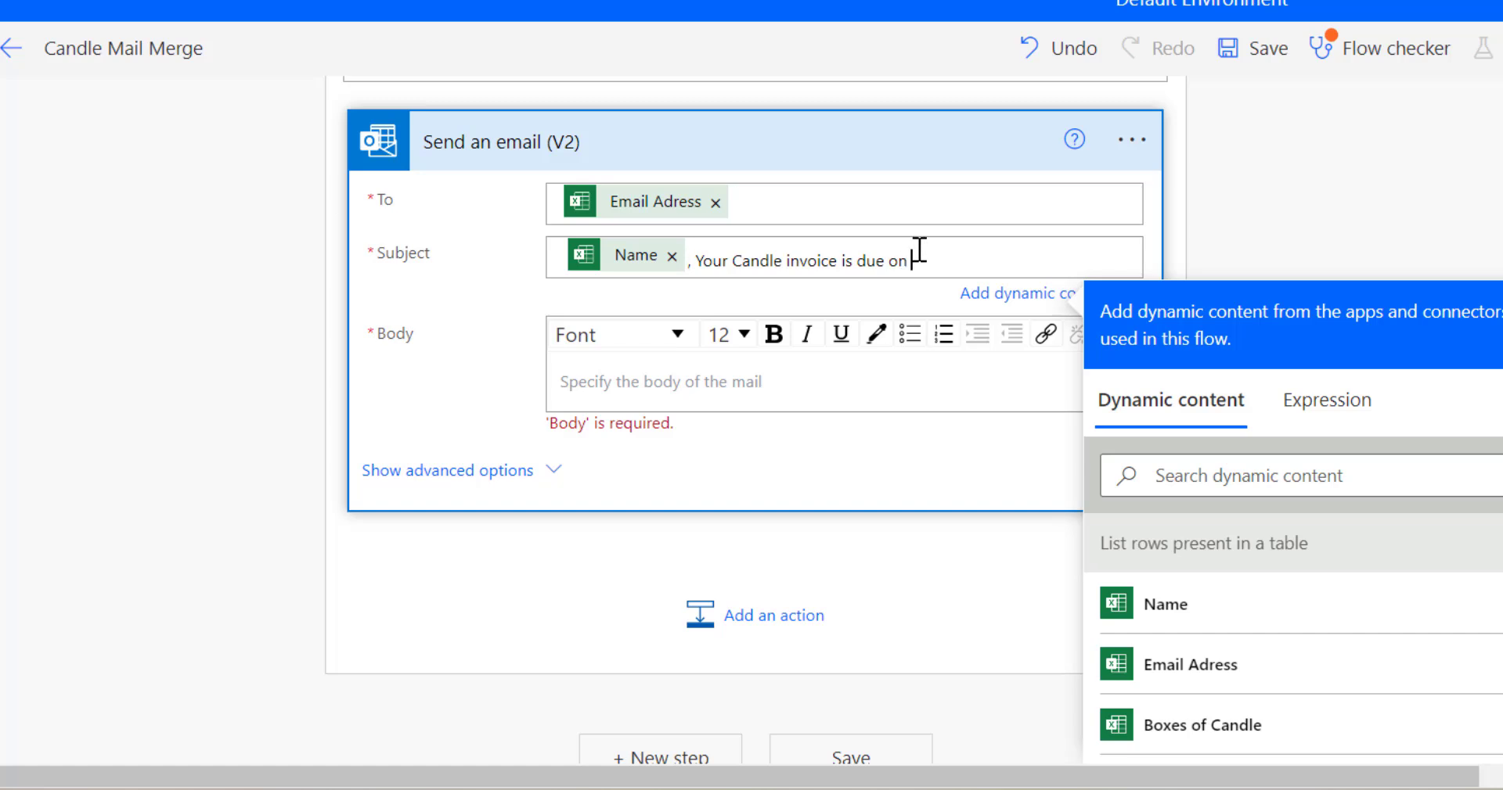
{"action": "scroll", "coordinate": [1217, 689], "scroll_direction": "down", "scroll_amount": 2}
{"action": "left_click", "coordinate": [1177, 695]}
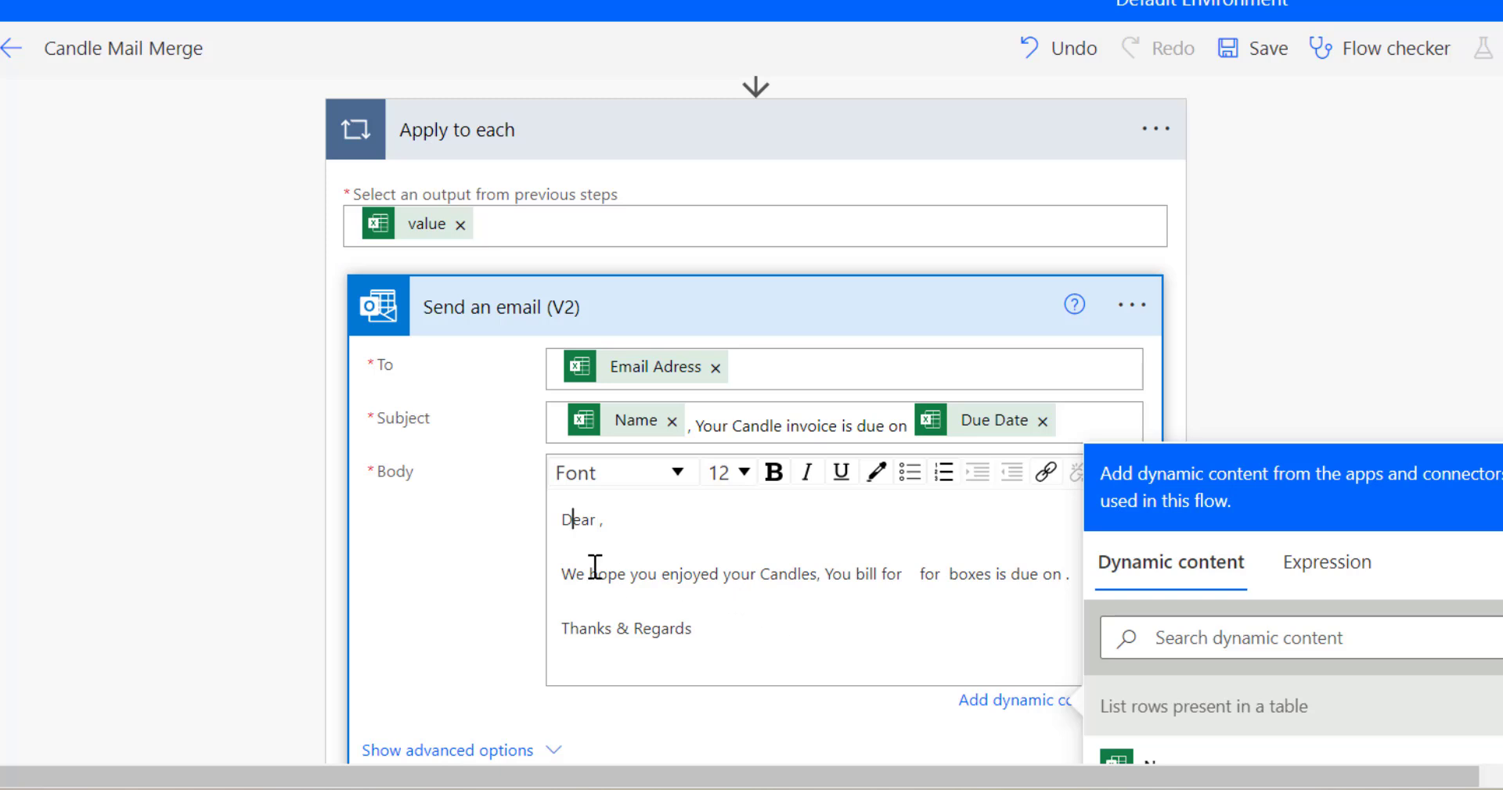
In the email body, insert the Name field after "Dear" and the Amount Due field after "You bill for".
{"action": "left_click", "coordinate": [599, 520]}
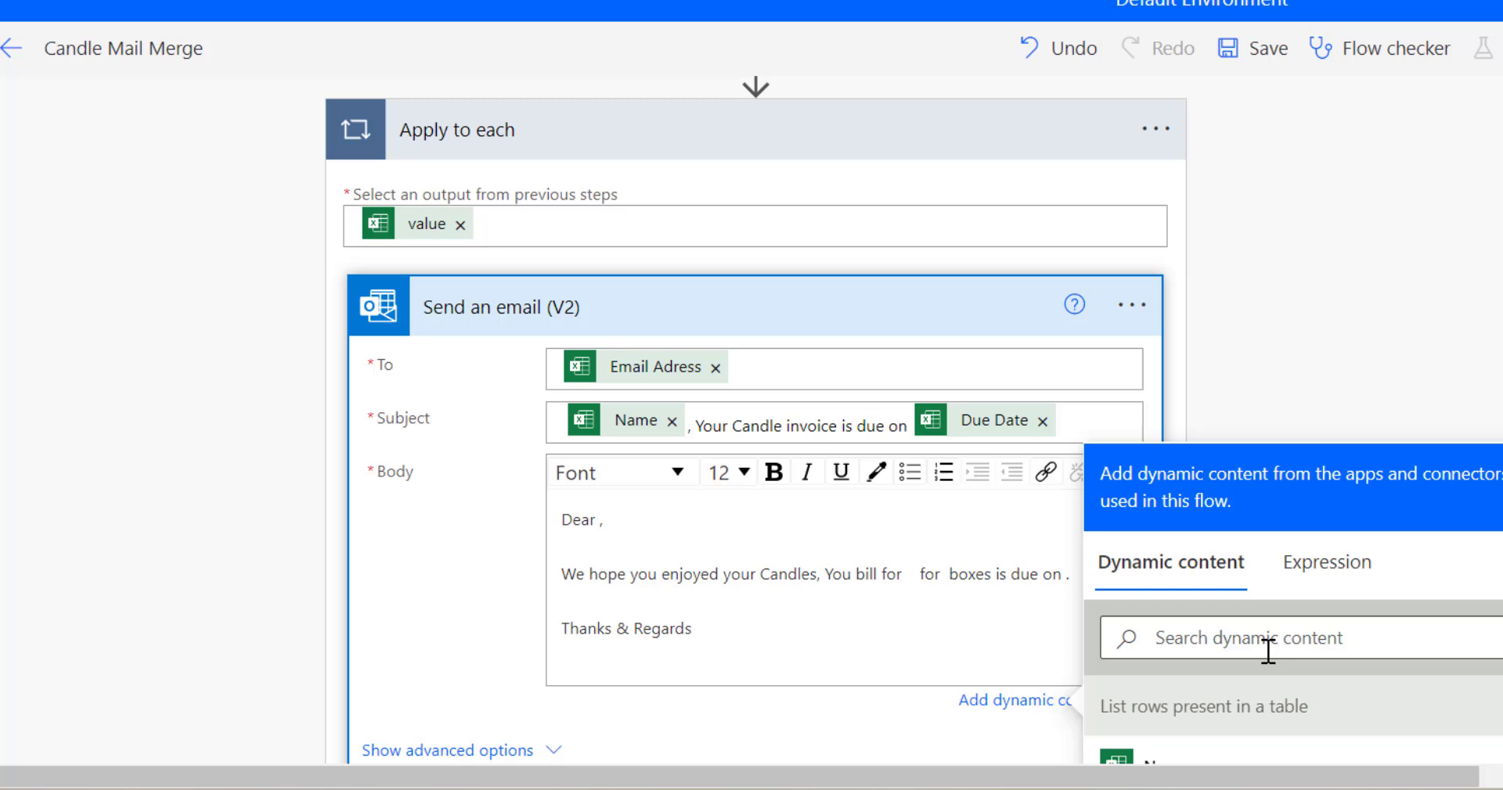
{"action": "scroll", "coordinate": [1272, 689], "scroll_direction": "down", "scroll_amount": 2}
{"action": "left_click", "coordinate": [1172, 619]}
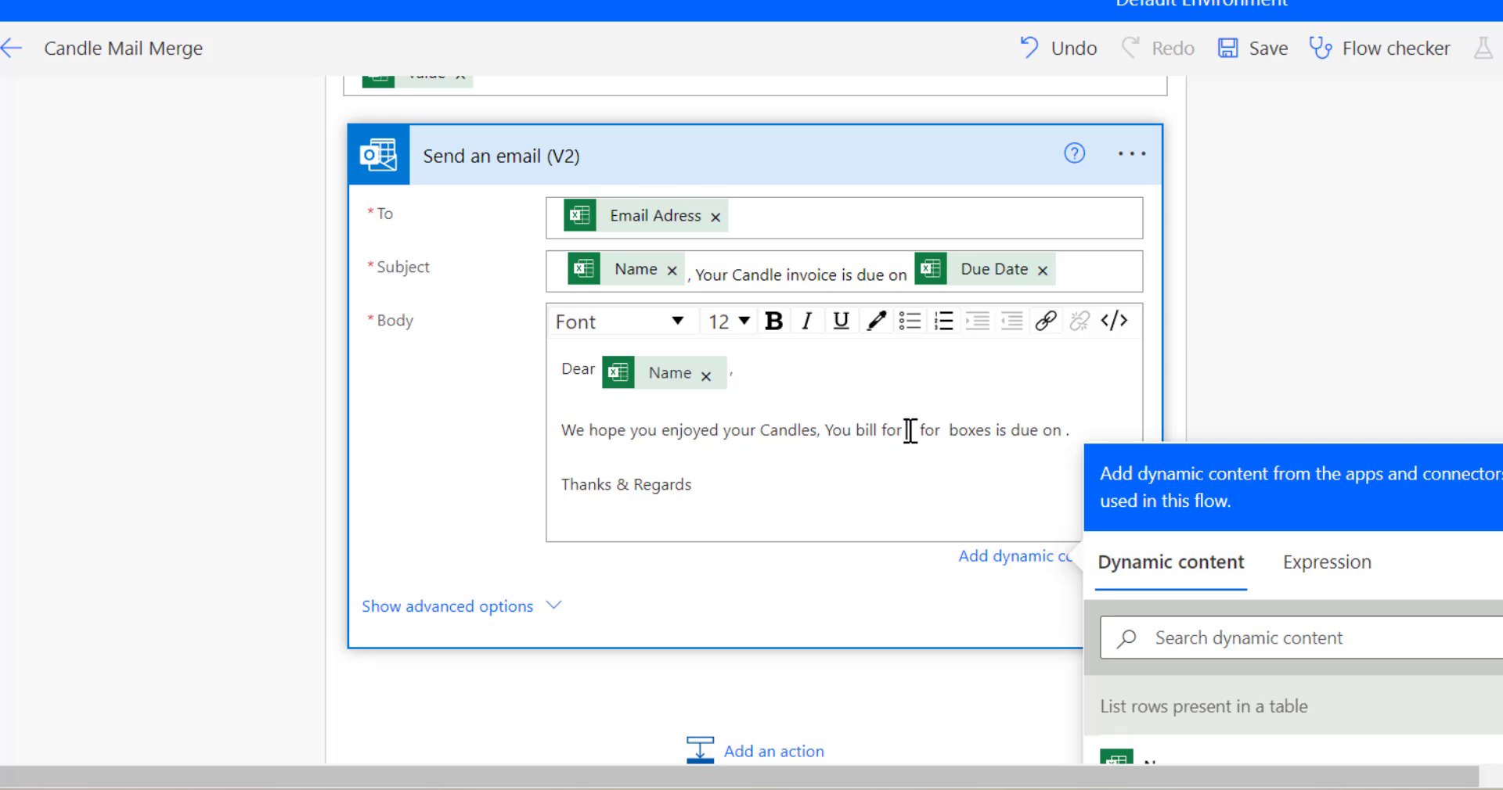
{"action": "scroll", "coordinate": [1250, 670], "scroll_direction": "down", "scroll_amount": 5}
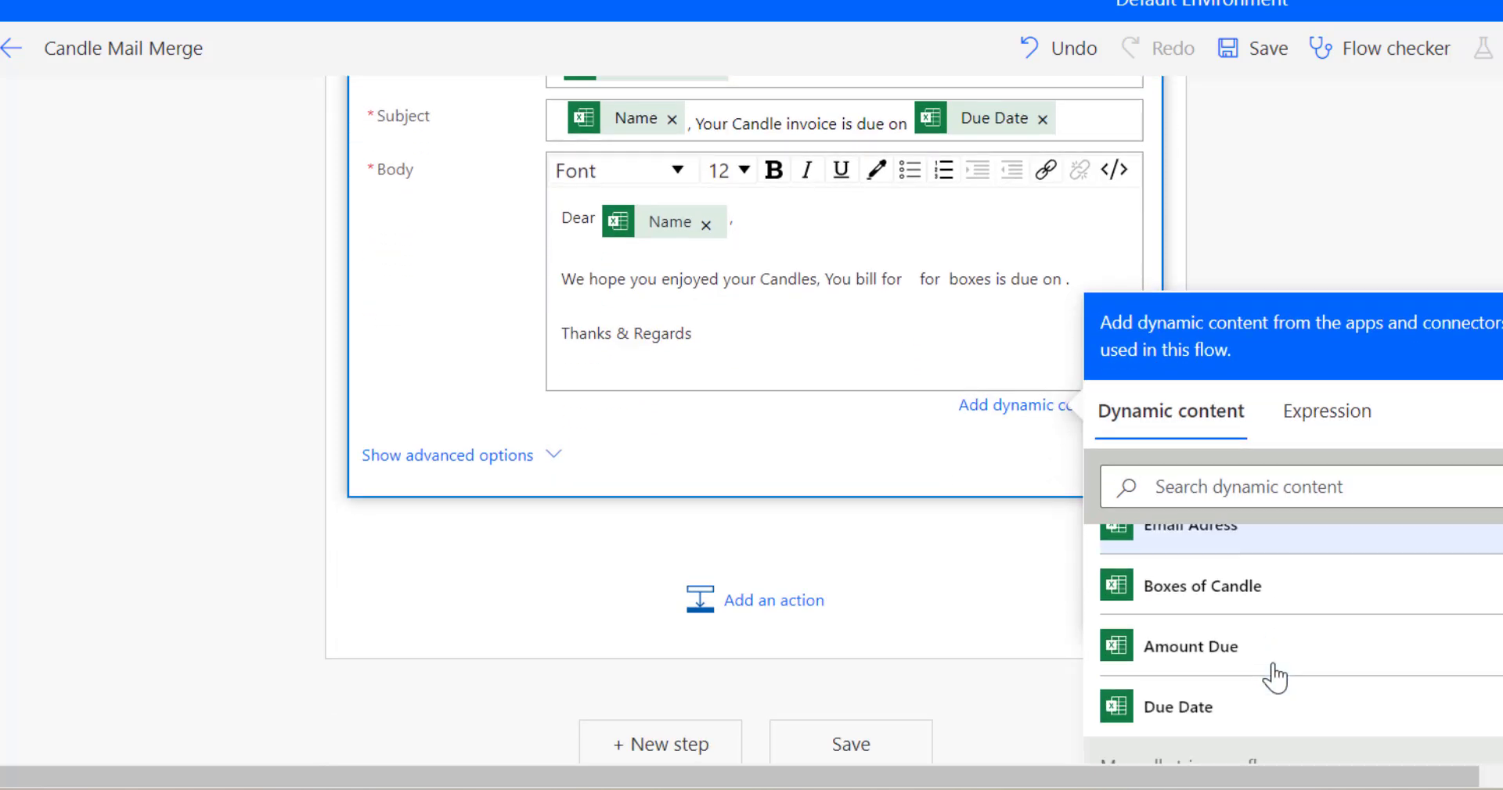
{"action": "left_click", "coordinate": [1246, 659]}
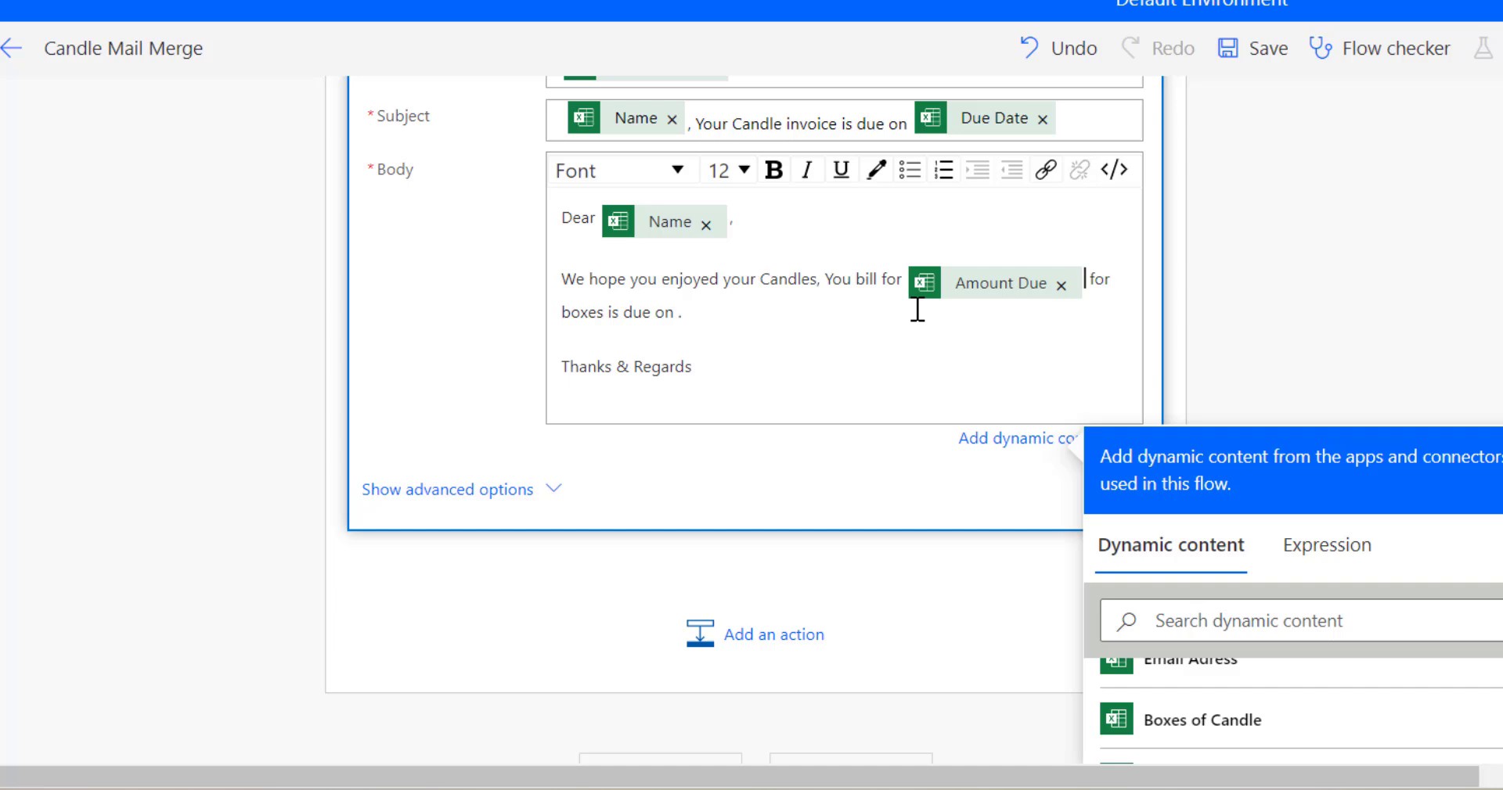
In the email body, insert the Boxes of Candle field before "boxes" and the Due Date field after "is due on".
{"action": "left_click", "coordinate": [1284, 729]}
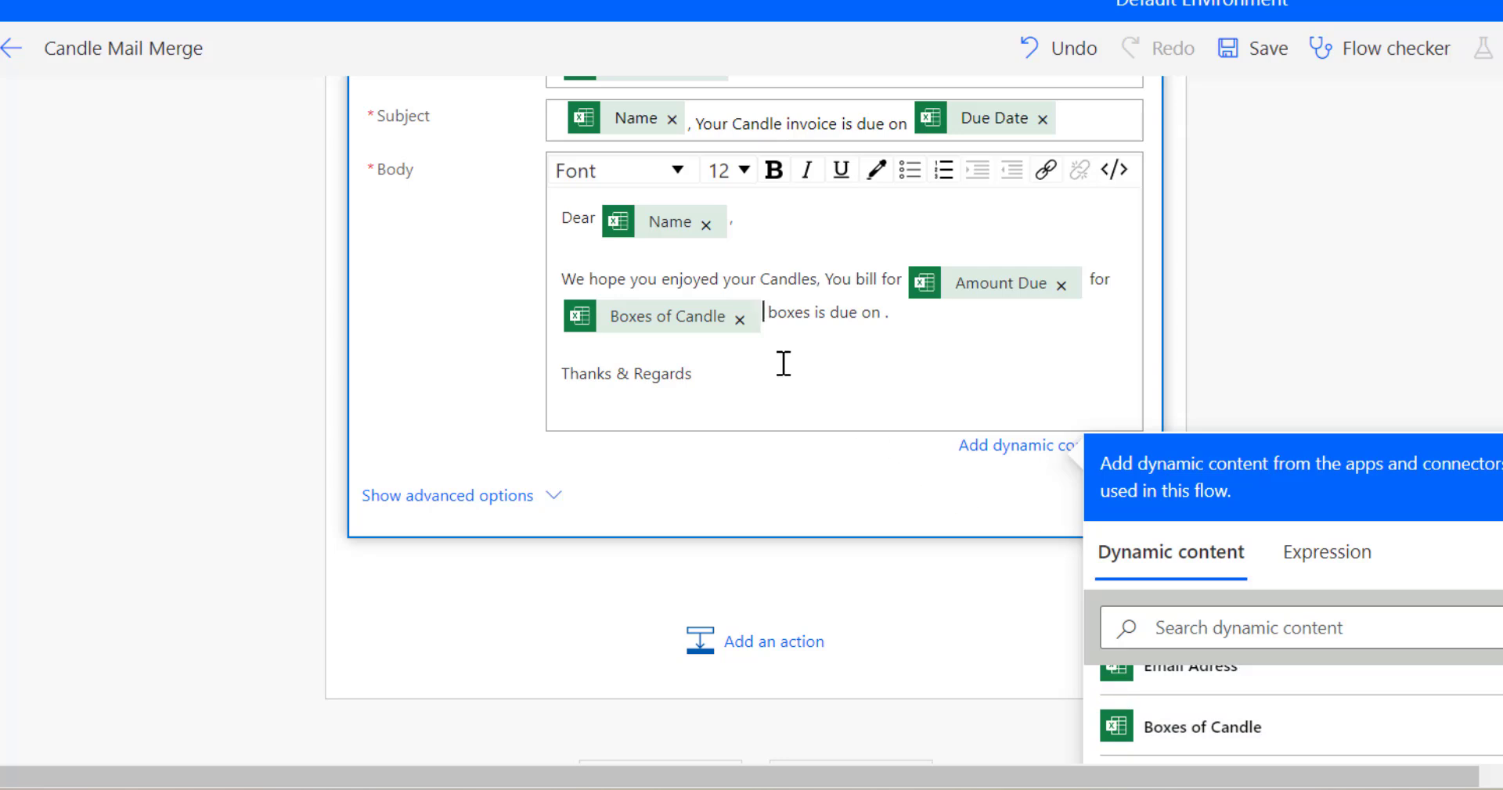
{"action": "left_click", "coordinate": [882, 313]}
{"action": "scroll", "coordinate": [1336, 689], "scroll_direction": "down", "scroll_amount": 3}
{"action": "left_click", "coordinate": [1283, 704]}
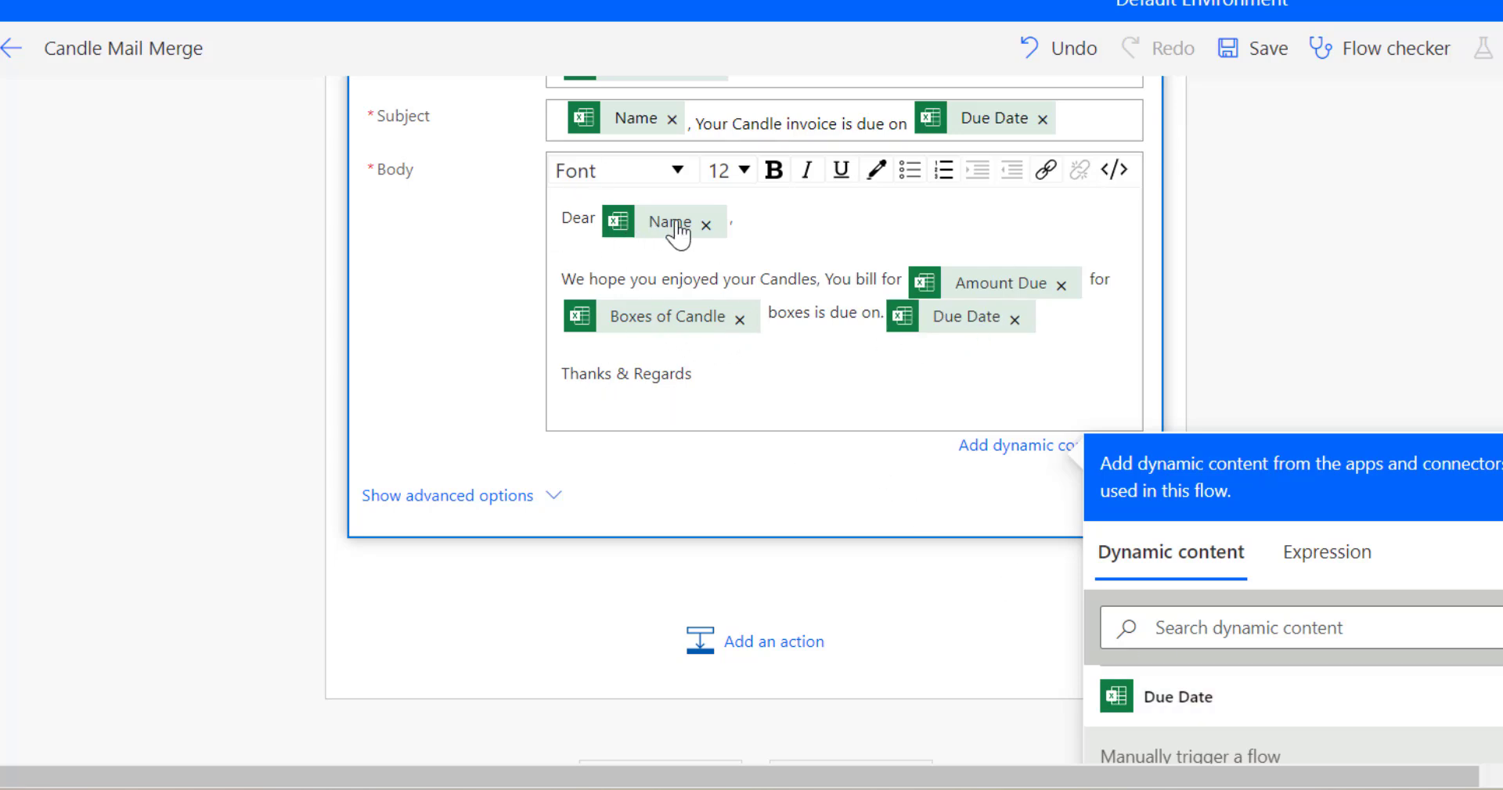
Review the email body and the email action's advanced options, including From, CC, BCC, attachments, Reply To and Importance.
{"action": "mouse_move", "coordinate": [678, 232]}
{"action": "mouse_move", "coordinate": [932, 331]}
{"action": "scroll", "coordinate": [744, 405], "scroll_direction": "down", "scroll_amount": 1}
{"action": "scroll", "coordinate": [744, 405], "scroll_direction": "down", "scroll_amount": 2}
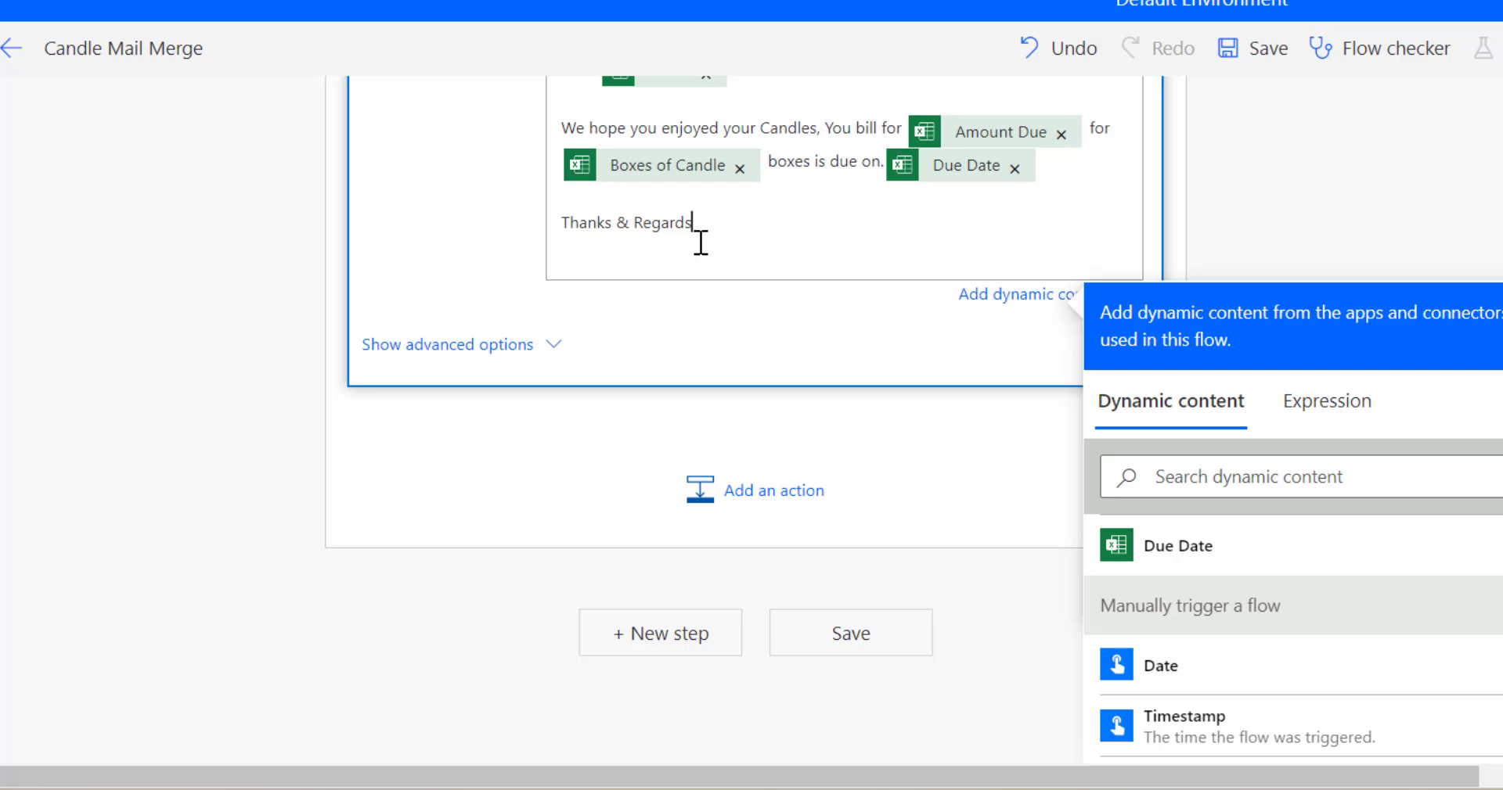
{"action": "left_click", "coordinate": [530, 359]}
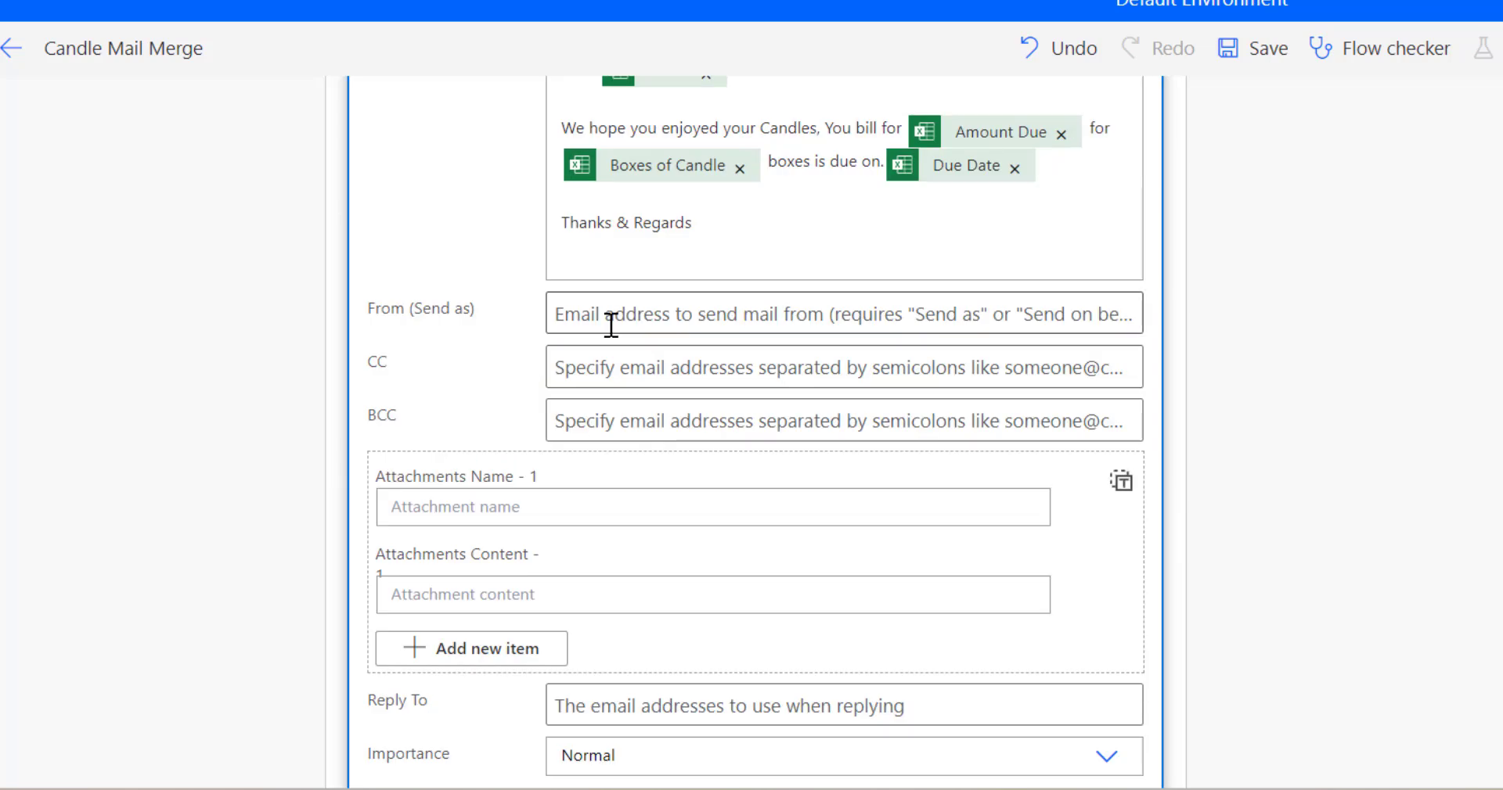
{"action": "left_click", "coordinate": [611, 323]}
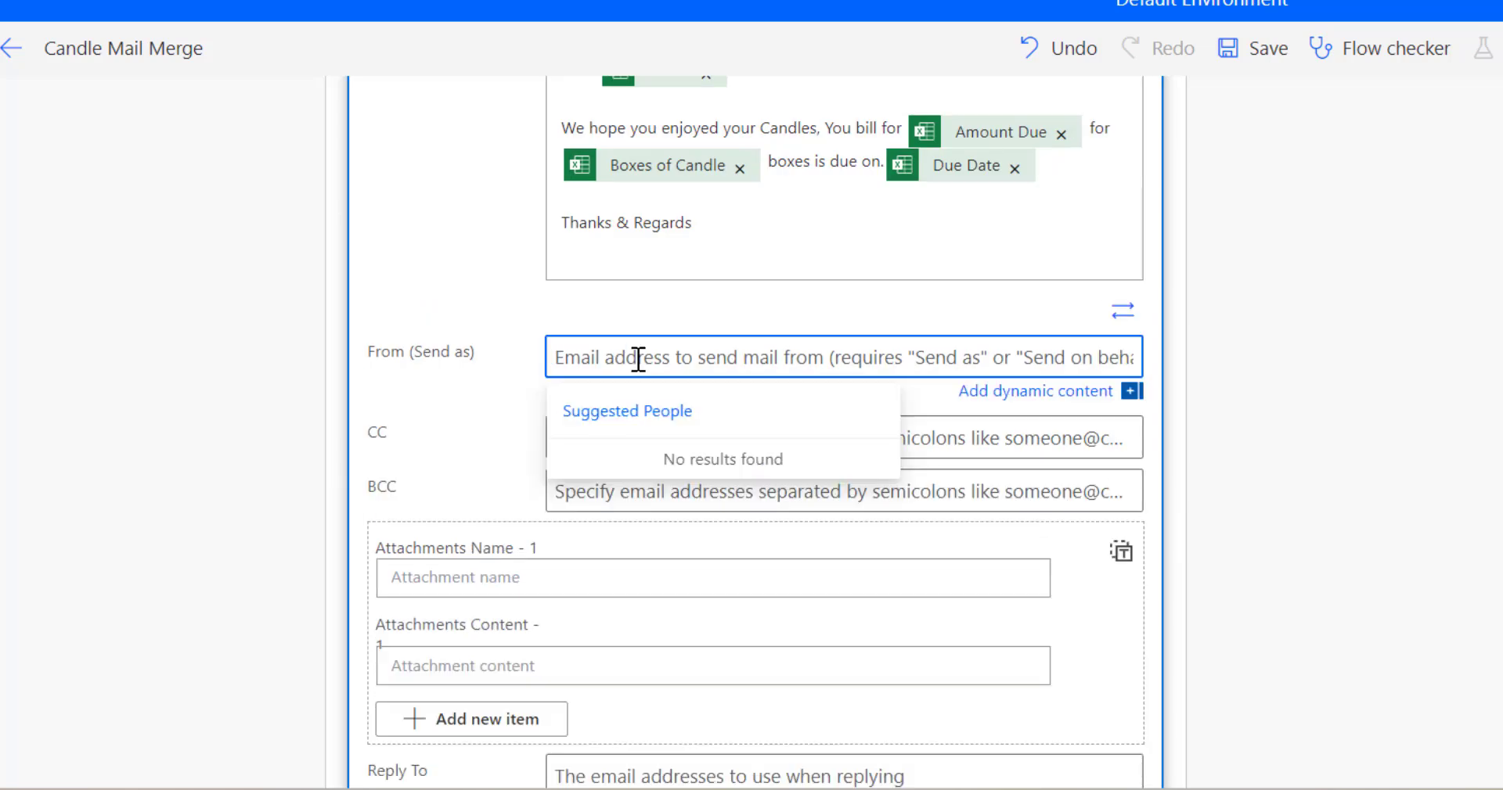
{"action": "left_click", "coordinate": [413, 454]}
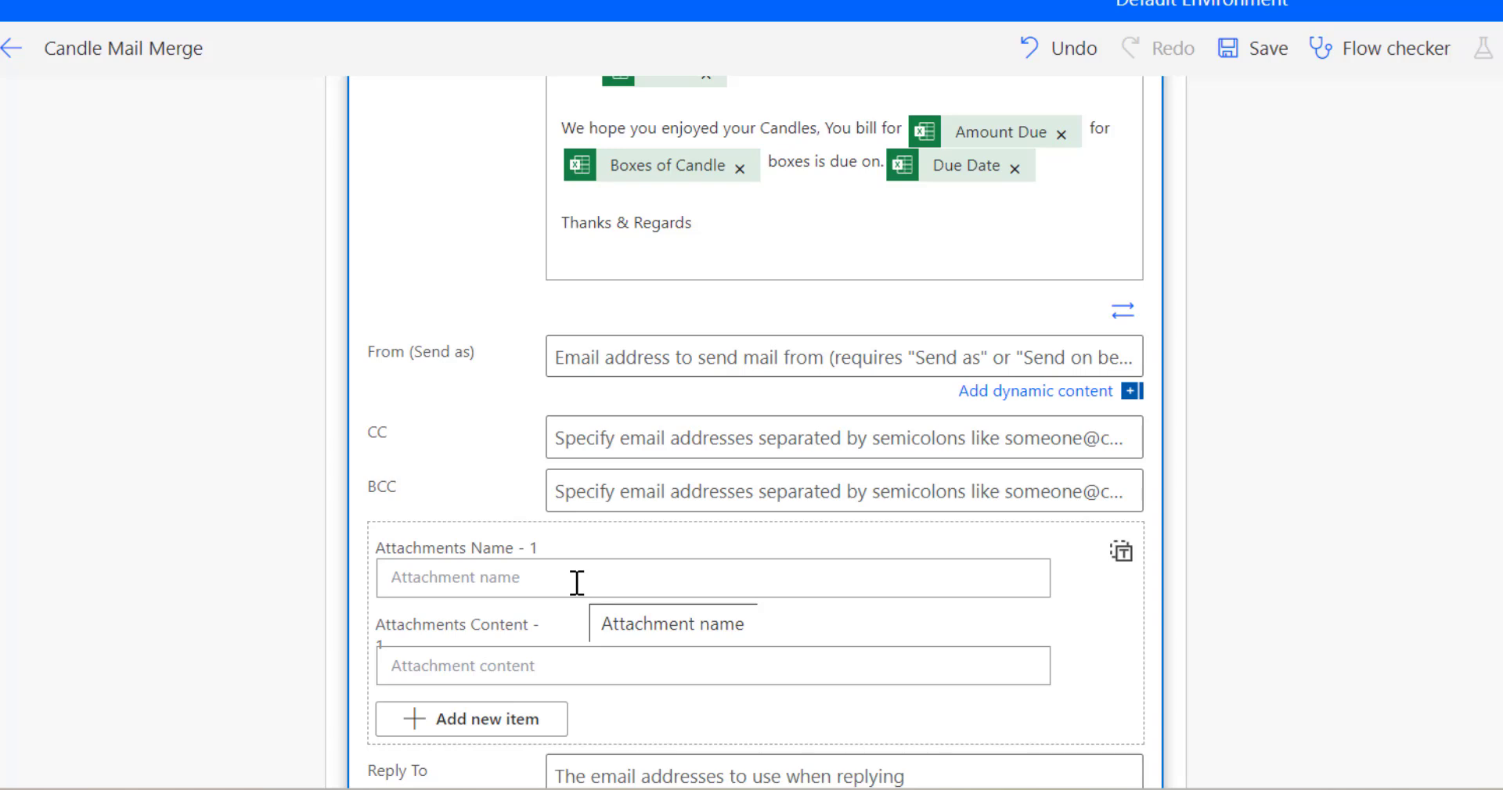
{"action": "scroll", "coordinate": [577, 583], "scroll_direction": "down", "scroll_amount": 5}
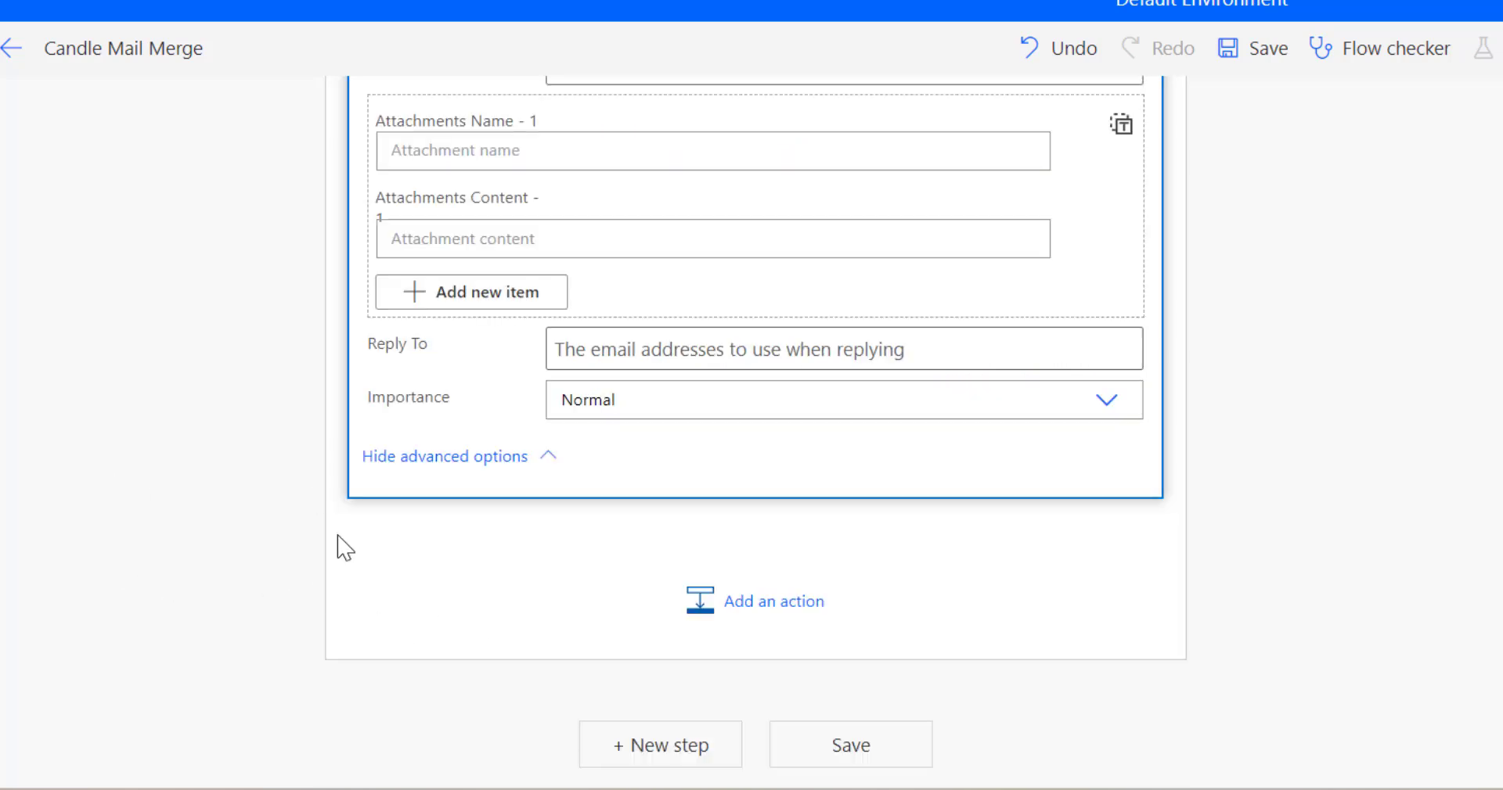
Save the Candle Mail Merge flow and return to its details page.
{"action": "left_click", "coordinate": [814, 770]}
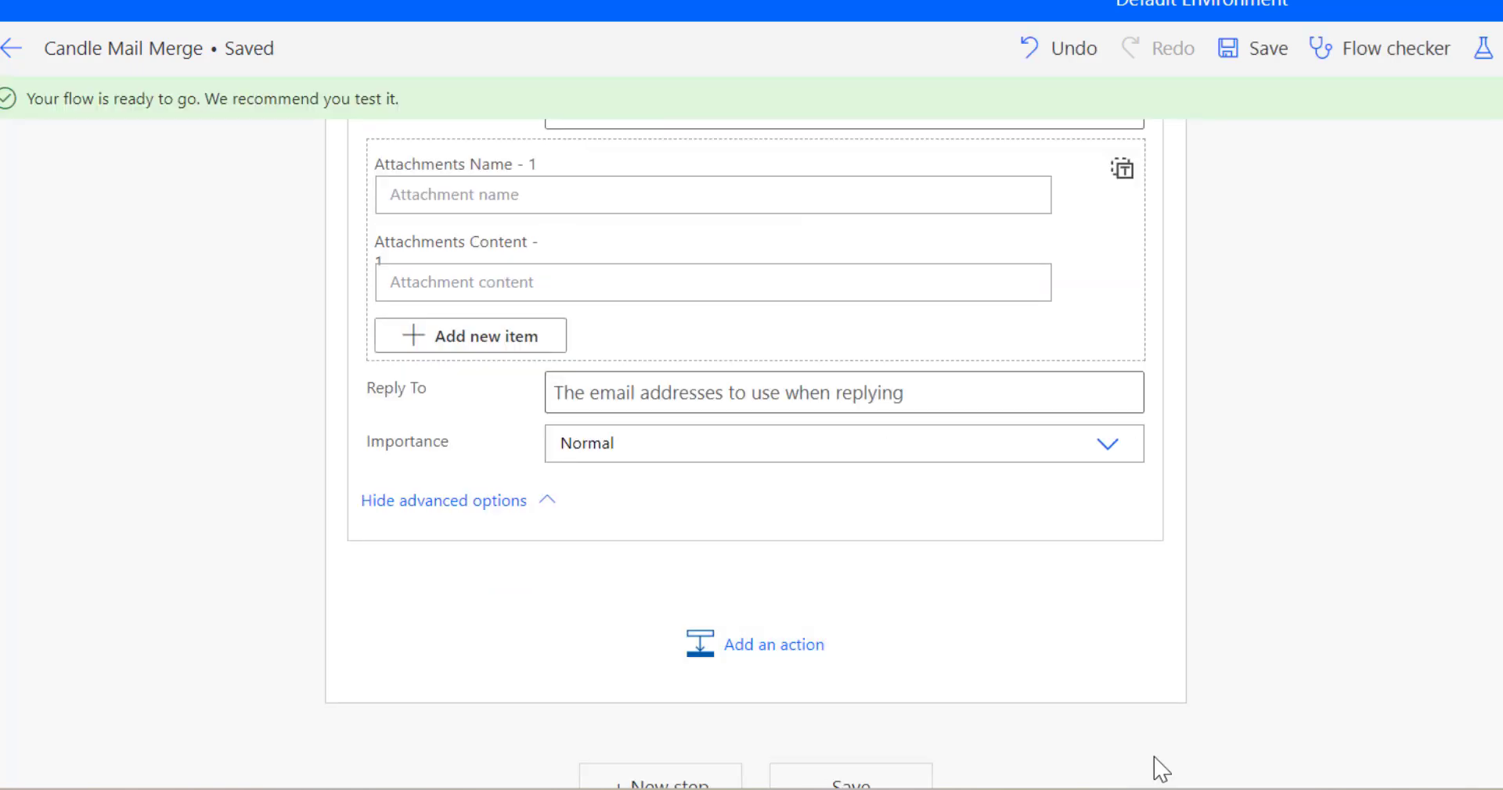
{"action": "scroll", "coordinate": [1040, 485], "scroll_direction": "up", "scroll_amount": 10}
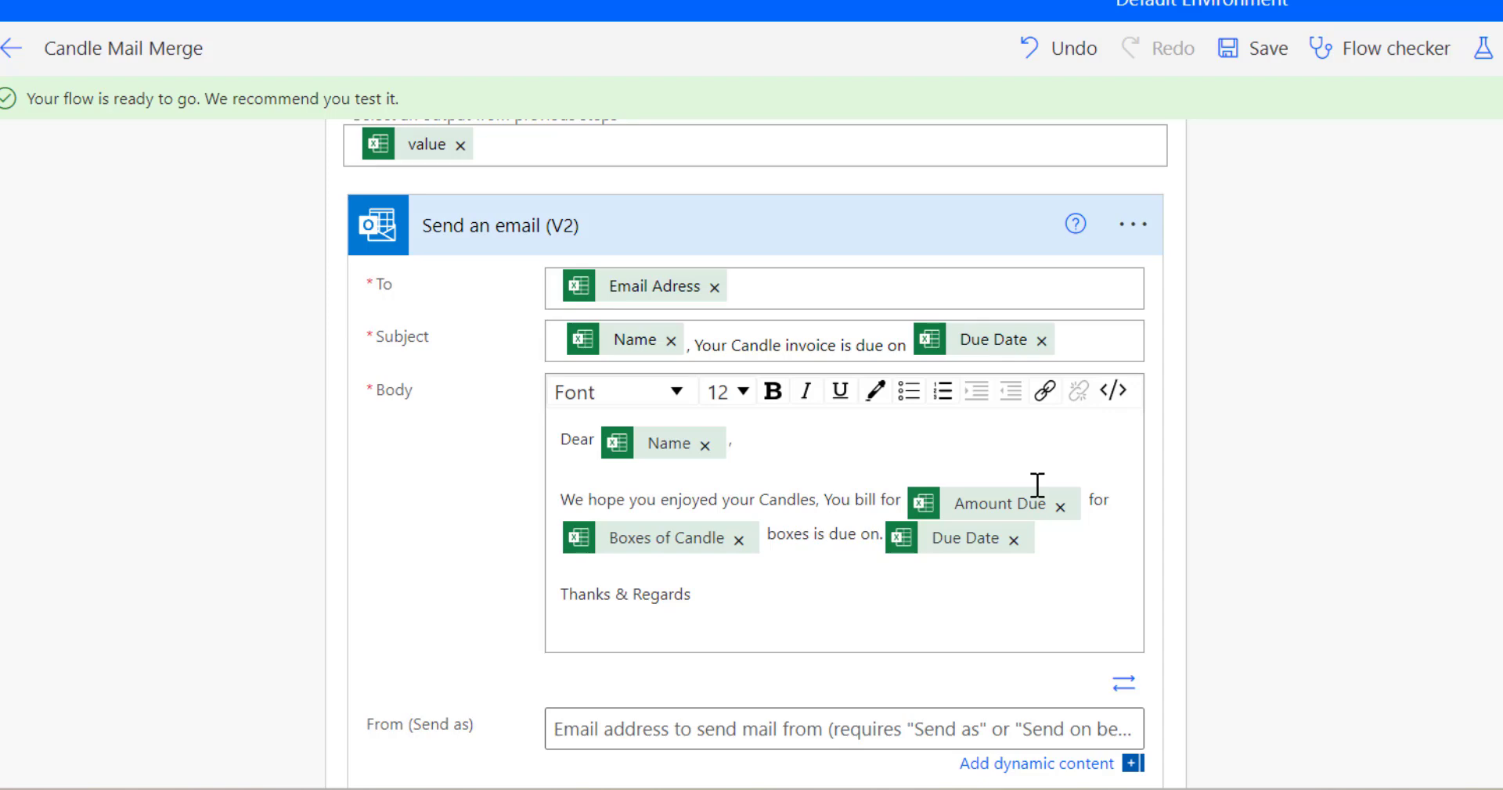
{"action": "scroll", "coordinate": [613, 436], "scroll_direction": "up", "scroll_amount": 5}
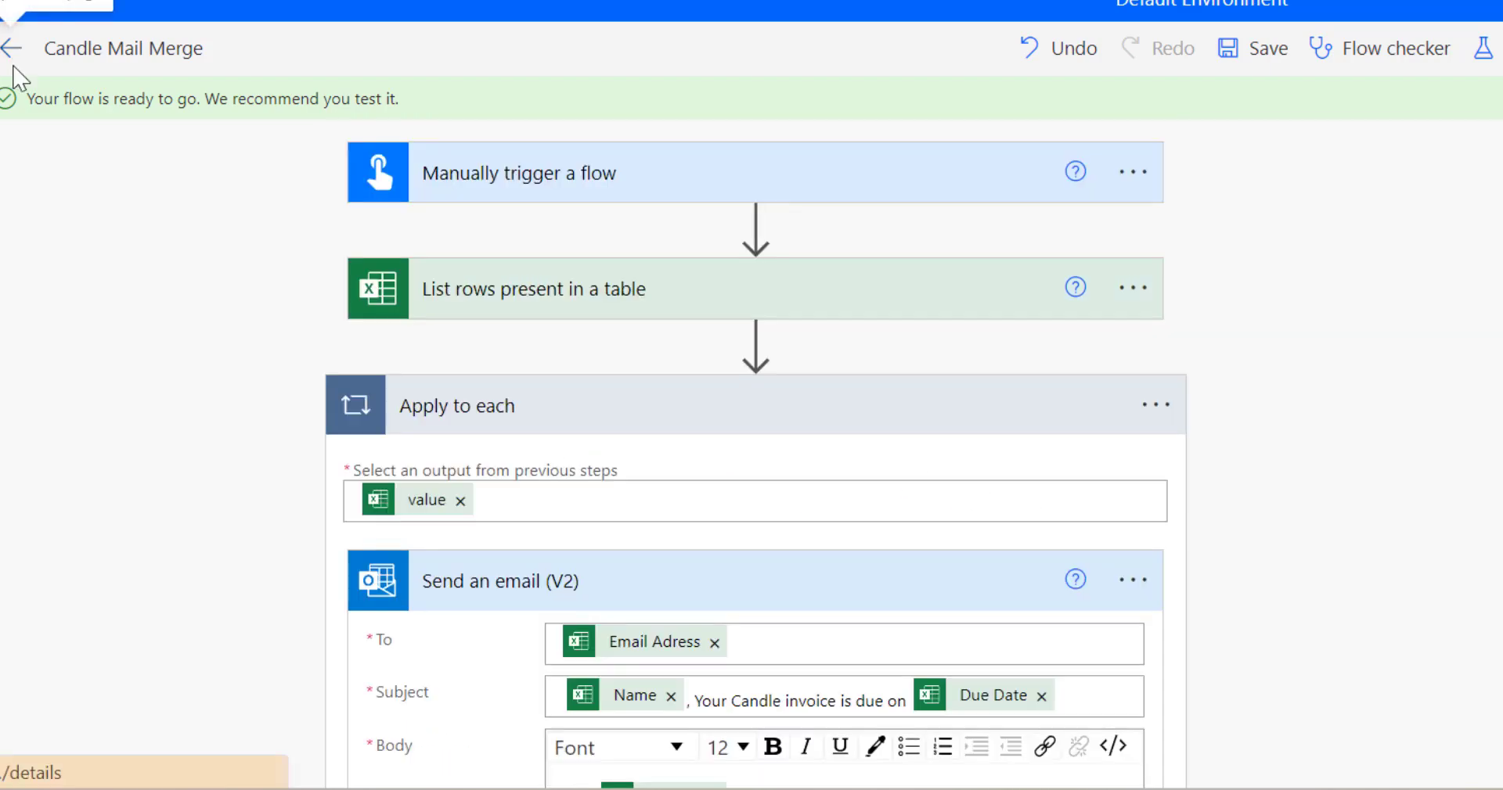
{"action": "left_click", "coordinate": [13, 52]}
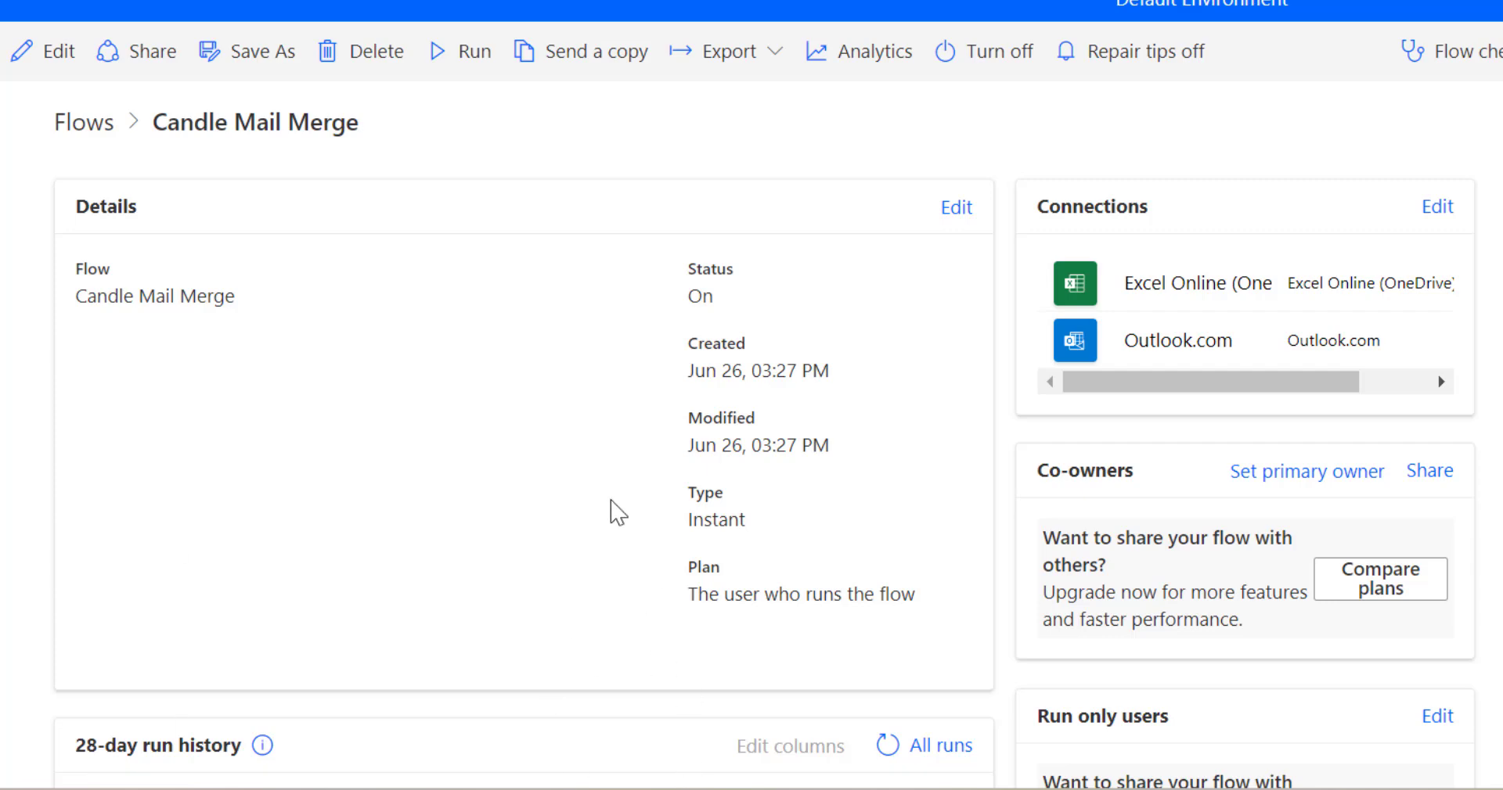
{"action": "scroll", "coordinate": [519, 530], "scroll_direction": "down", "scroll_amount": 1}
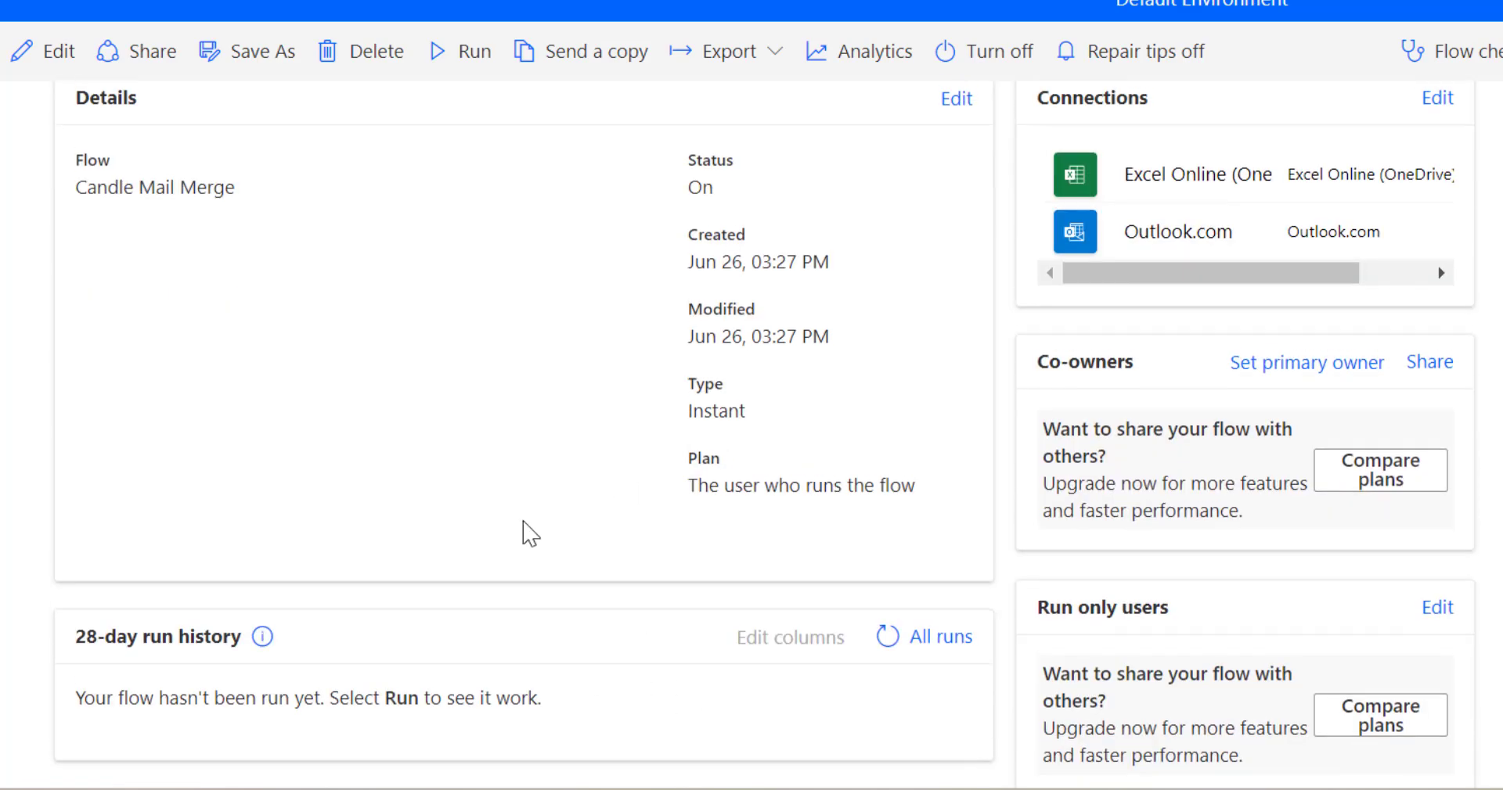
{"action": "scroll", "coordinate": [531, 535], "scroll_direction": "up", "scroll_amount": 1}
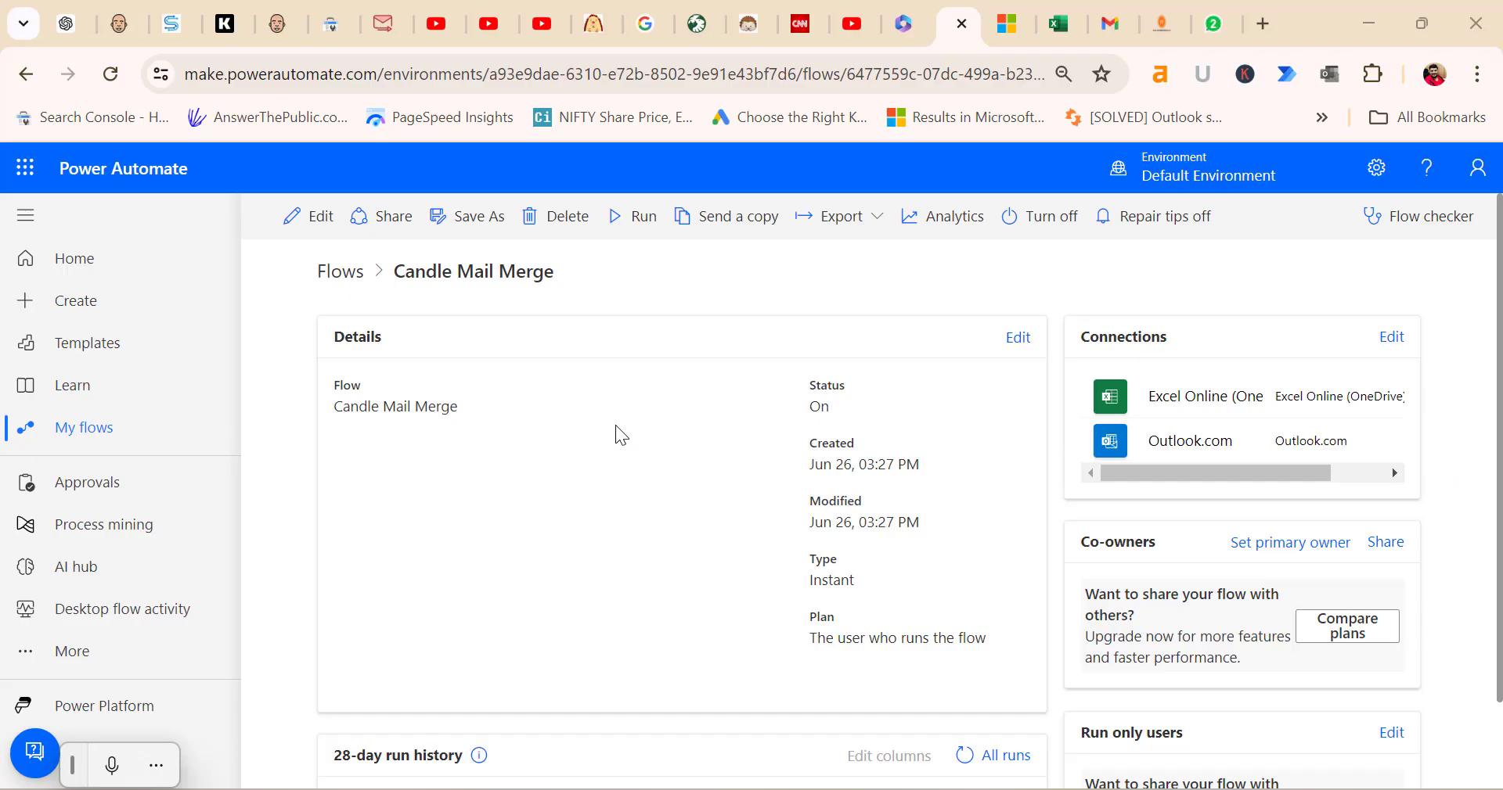
Run the Candle Mail Merge flow using its Excel Online (OneDrive) and Outlook.com connections.
{"action": "left_click", "coordinate": [631, 217]}
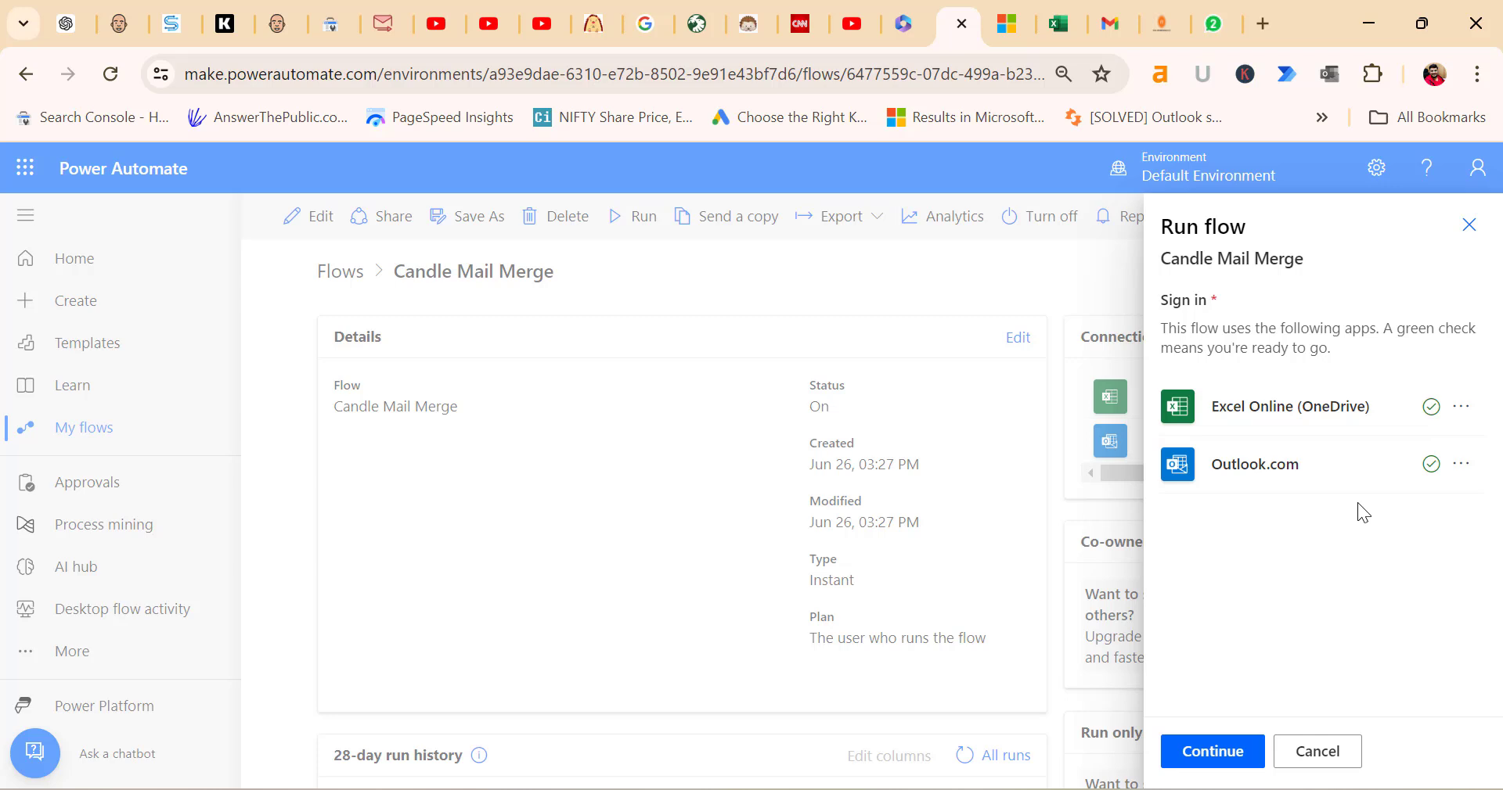
{"action": "left_click", "coordinate": [1188, 763]}
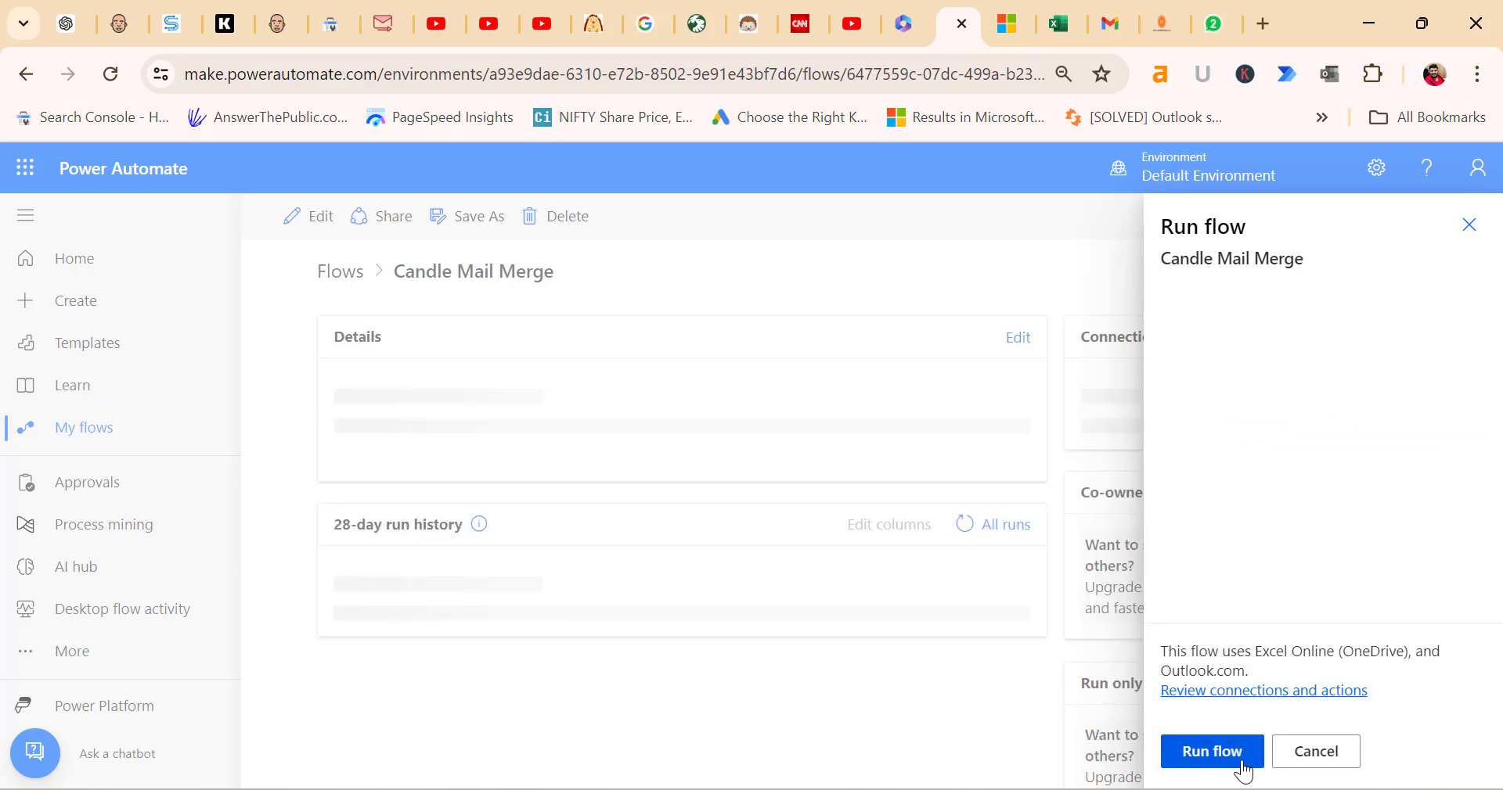
{"action": "left_click", "coordinate": [1205, 760]}
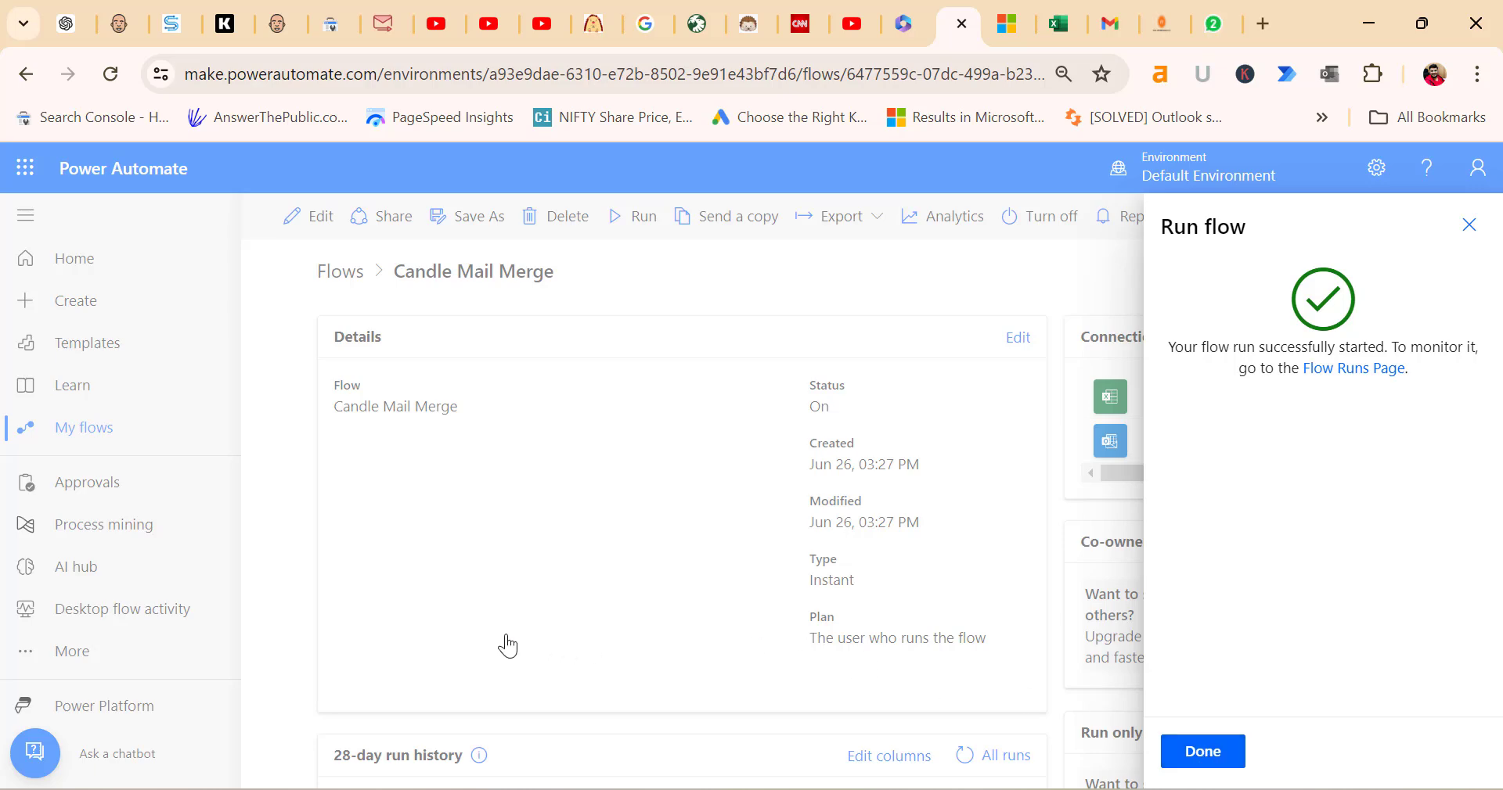
Check the flow's 28-day run history, and switch to Outlook to look over the delivered invoice emails in the inbox.
{"action": "left_click", "coordinate": [792, 460]}
{"action": "scroll", "coordinate": [792, 460], "scroll_direction": "down", "scroll_amount": 2}
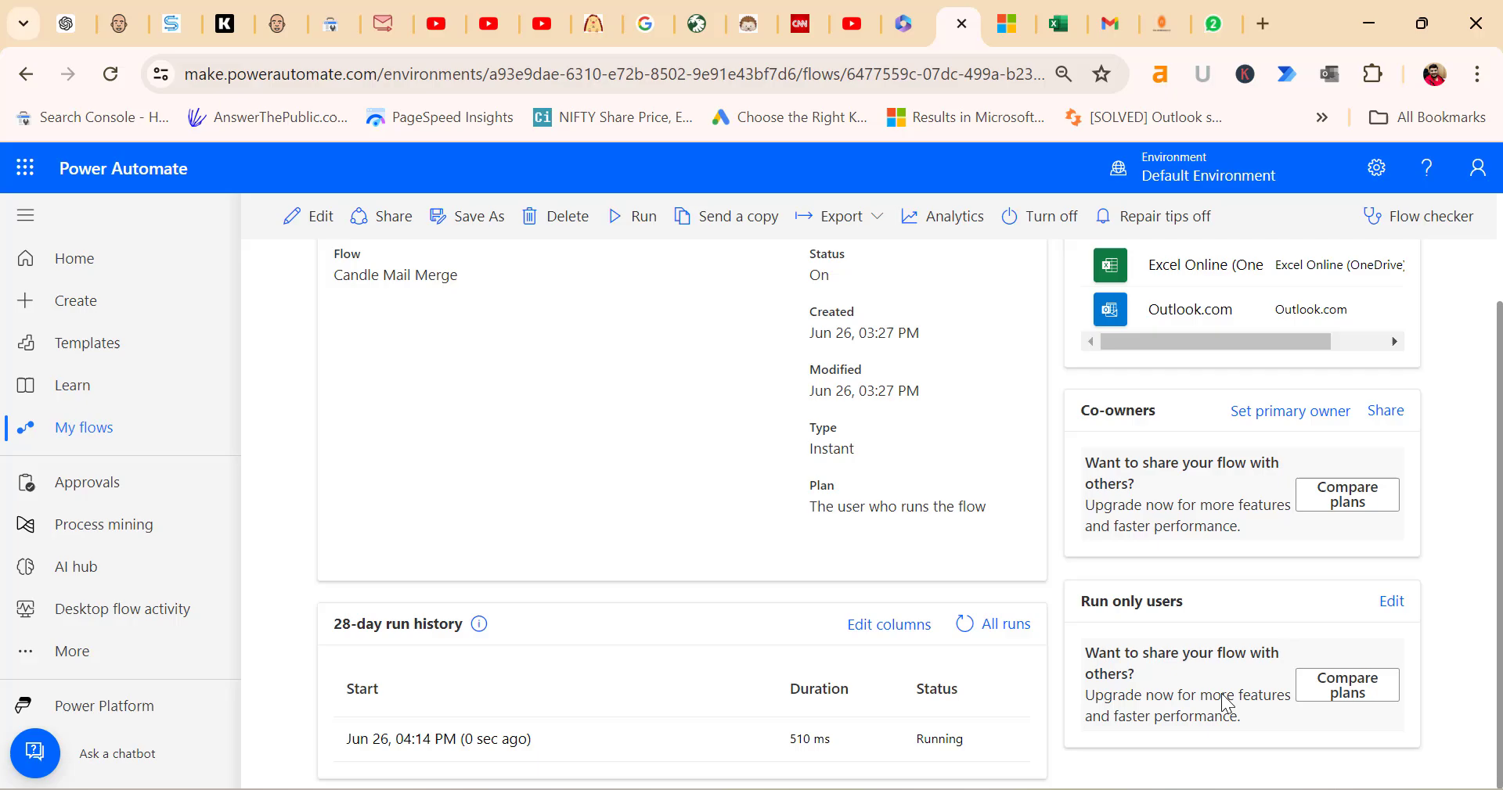
{"action": "key", "text": "alt+Tab"}
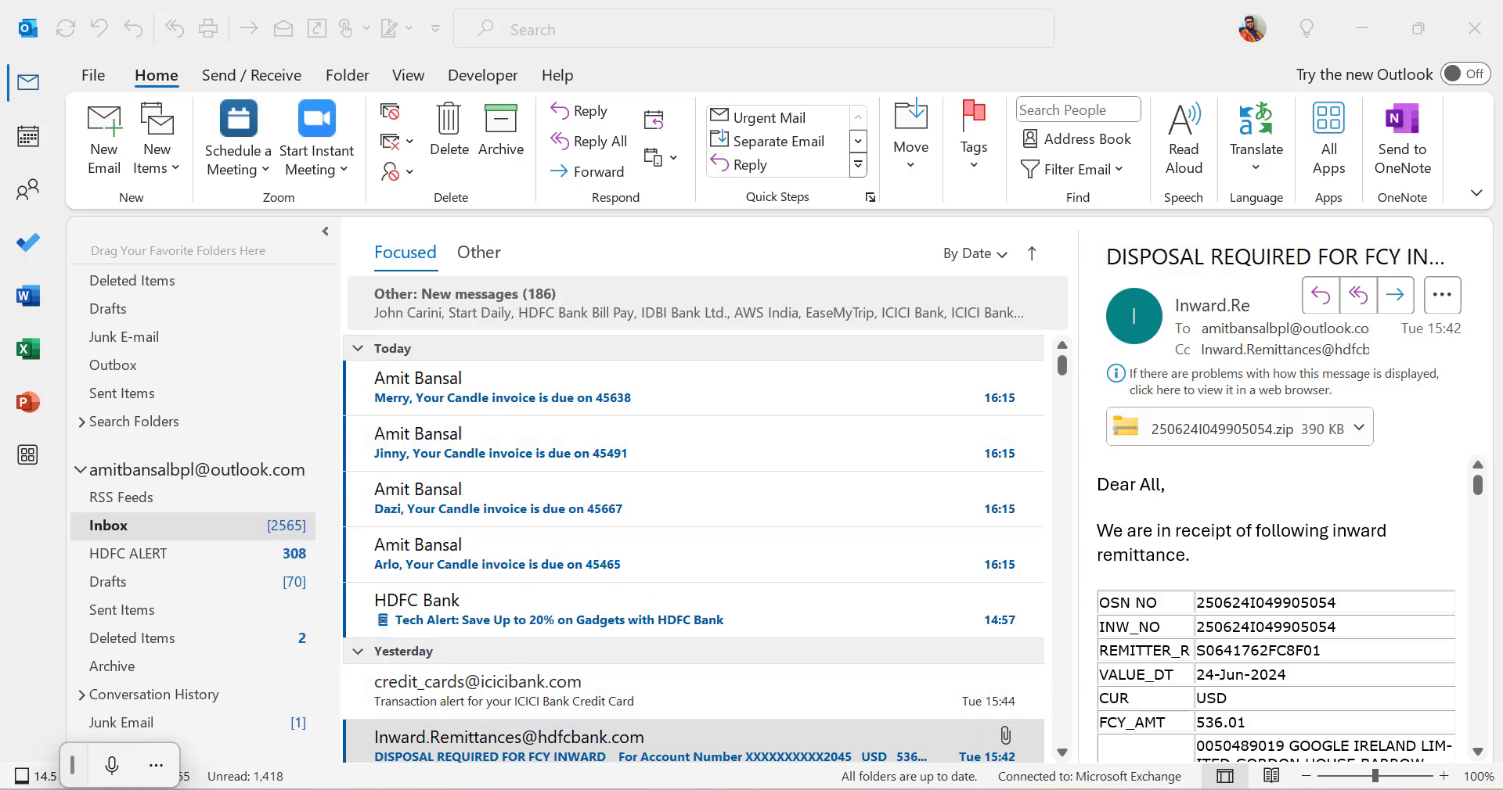
Switch back to Power Automate and open the Candle Mail Merge flow from the flows list for editing.
{"action": "key", "text": "alt+Tab"}
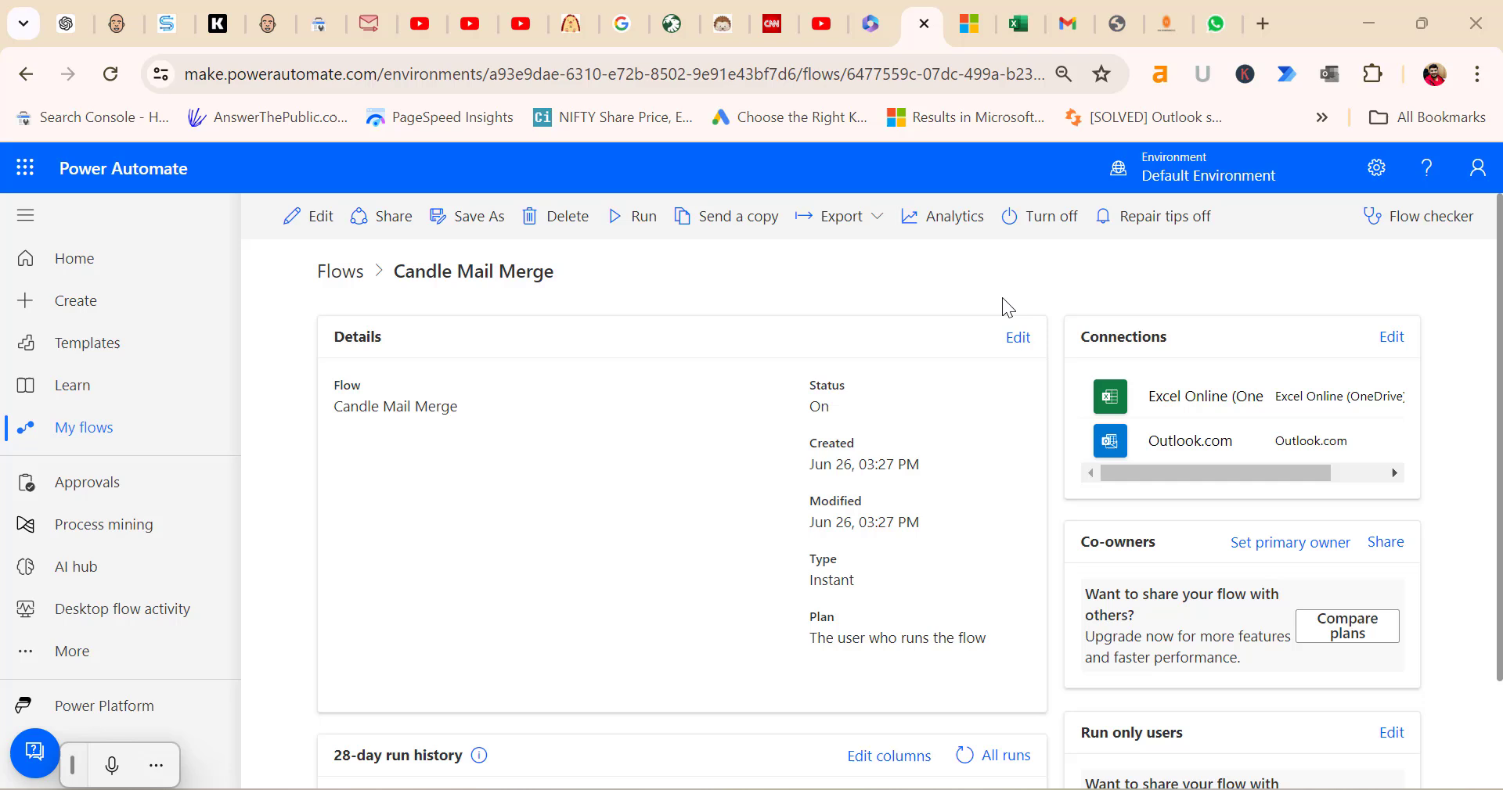
{"action": "left_click", "coordinate": [78, 427]}
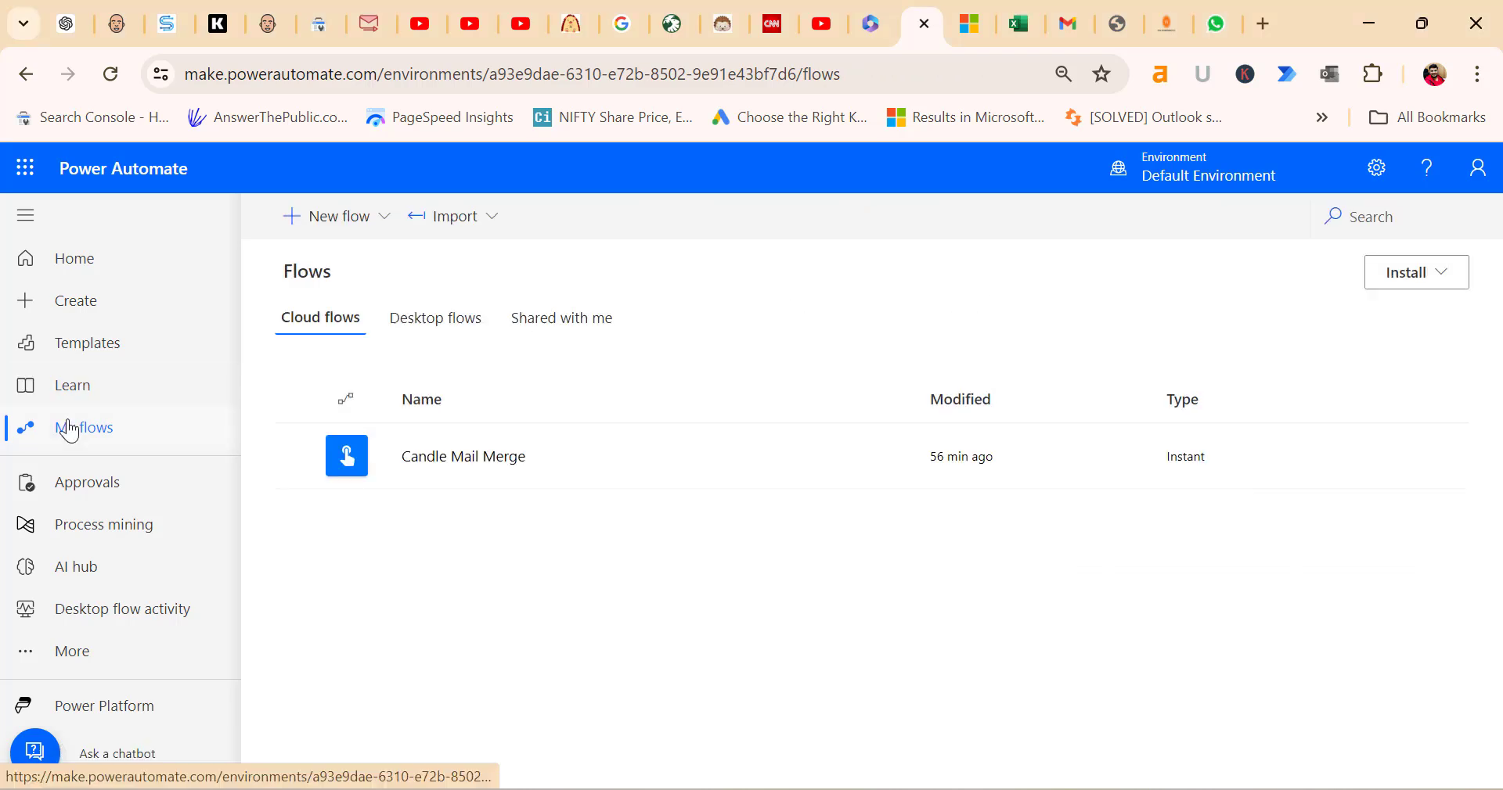
{"action": "left_click", "coordinate": [501, 462]}
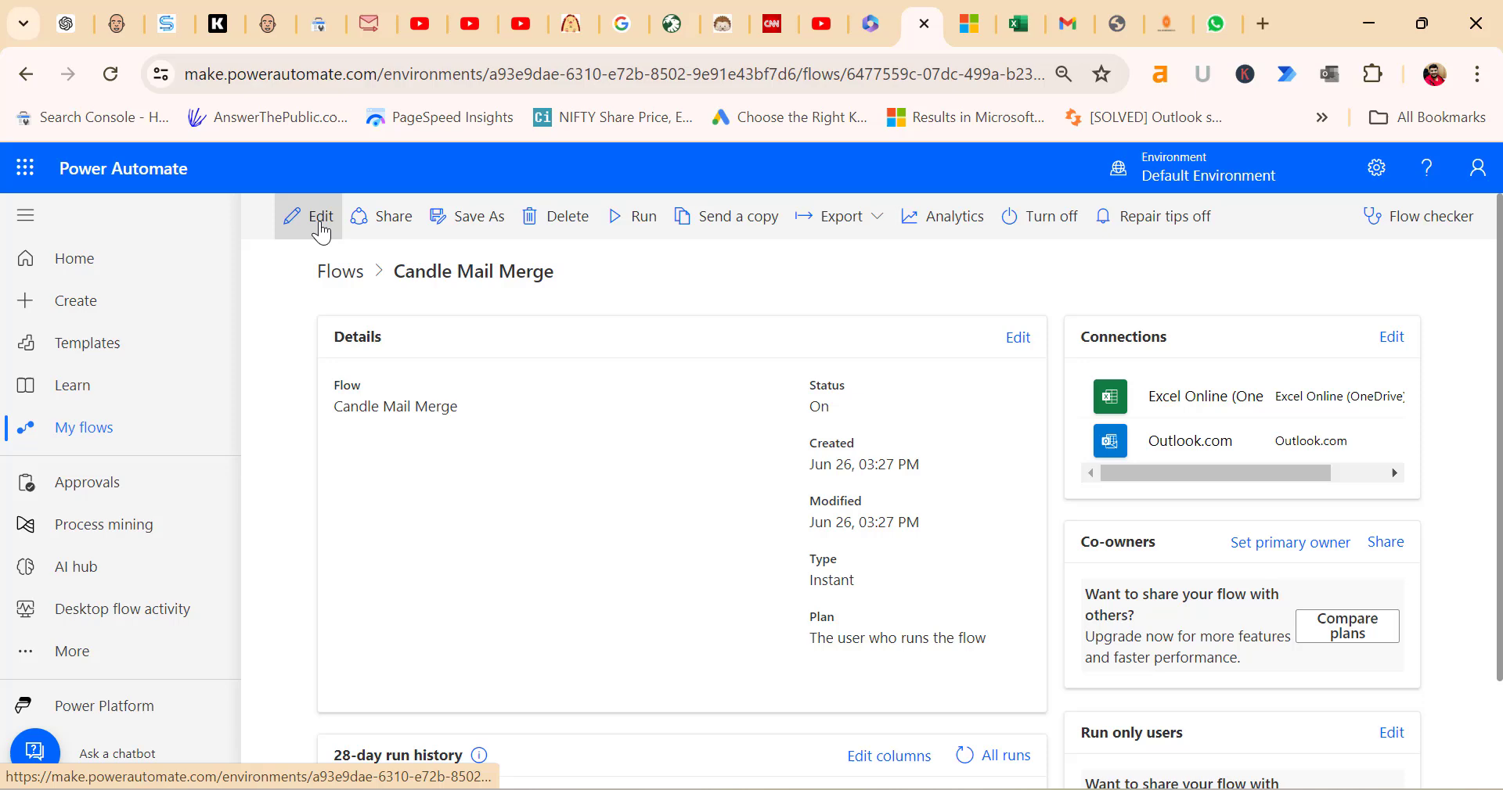
{"action": "left_click", "coordinate": [316, 217]}
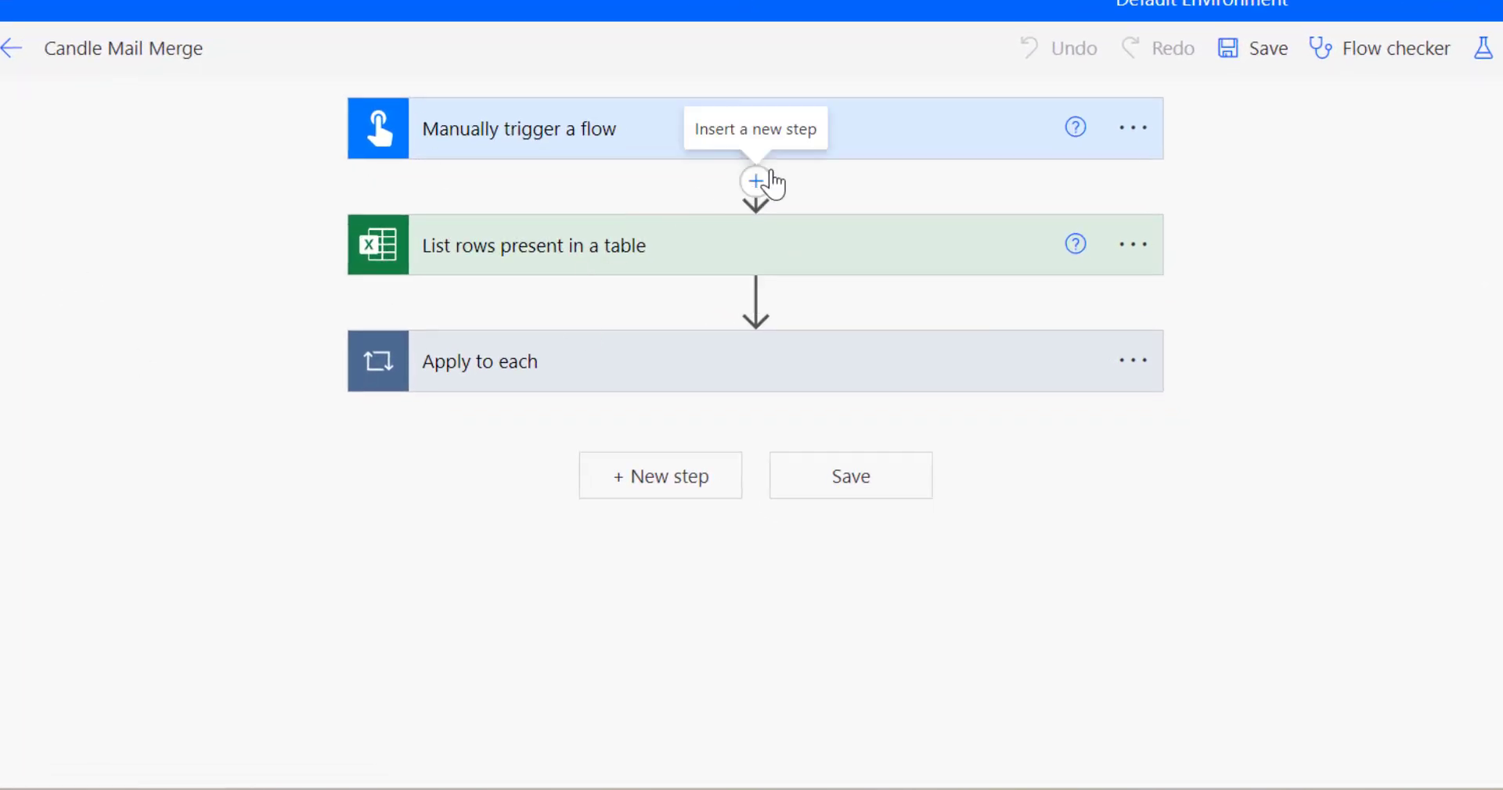
Insert a OneDrive Get file content action directly after the manual trigger, searching the connectors for "onedrive".
{"action": "left_click", "coordinate": [755, 182]}
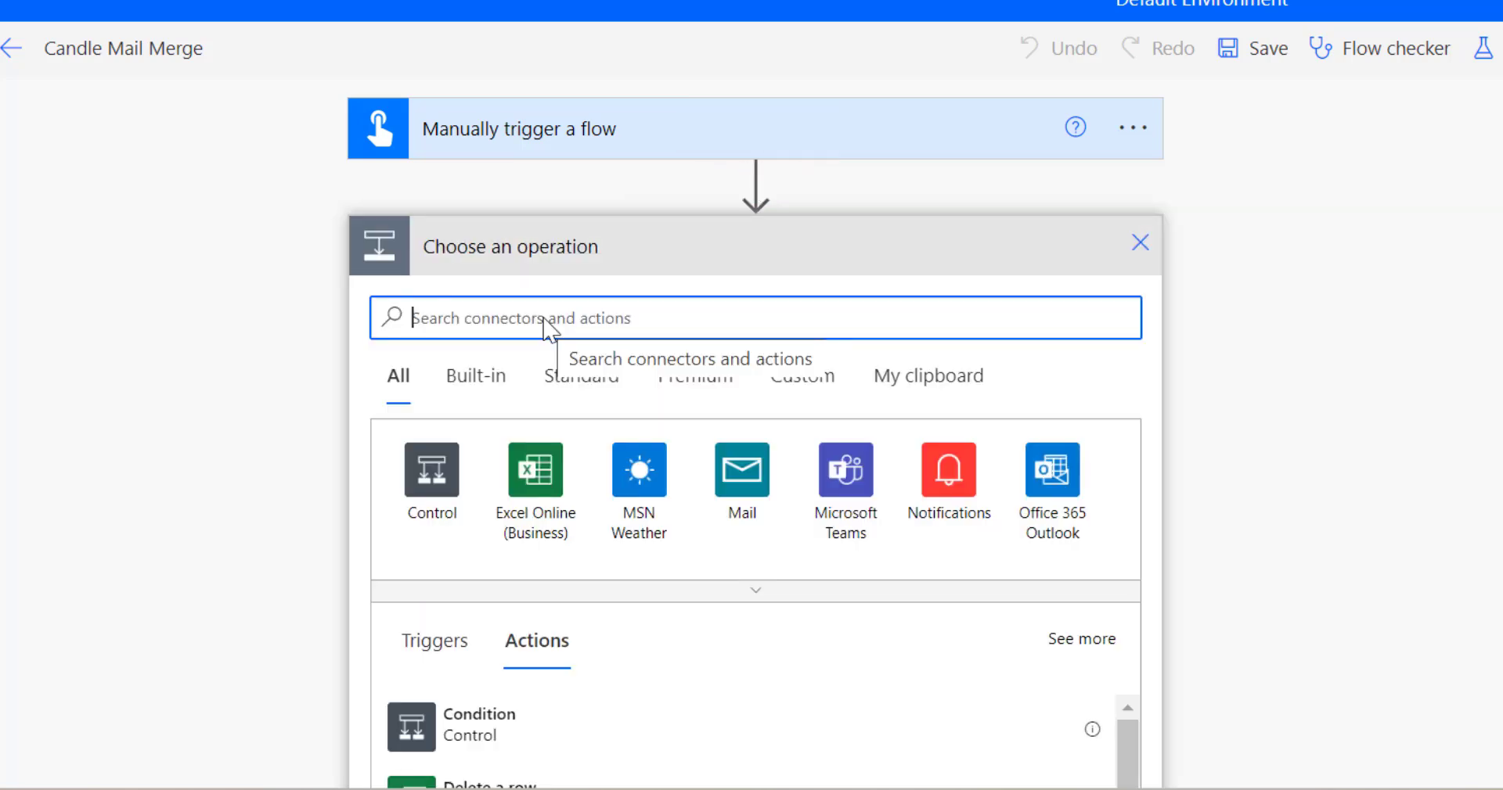
{"action": "type", "text": "onedrive"}
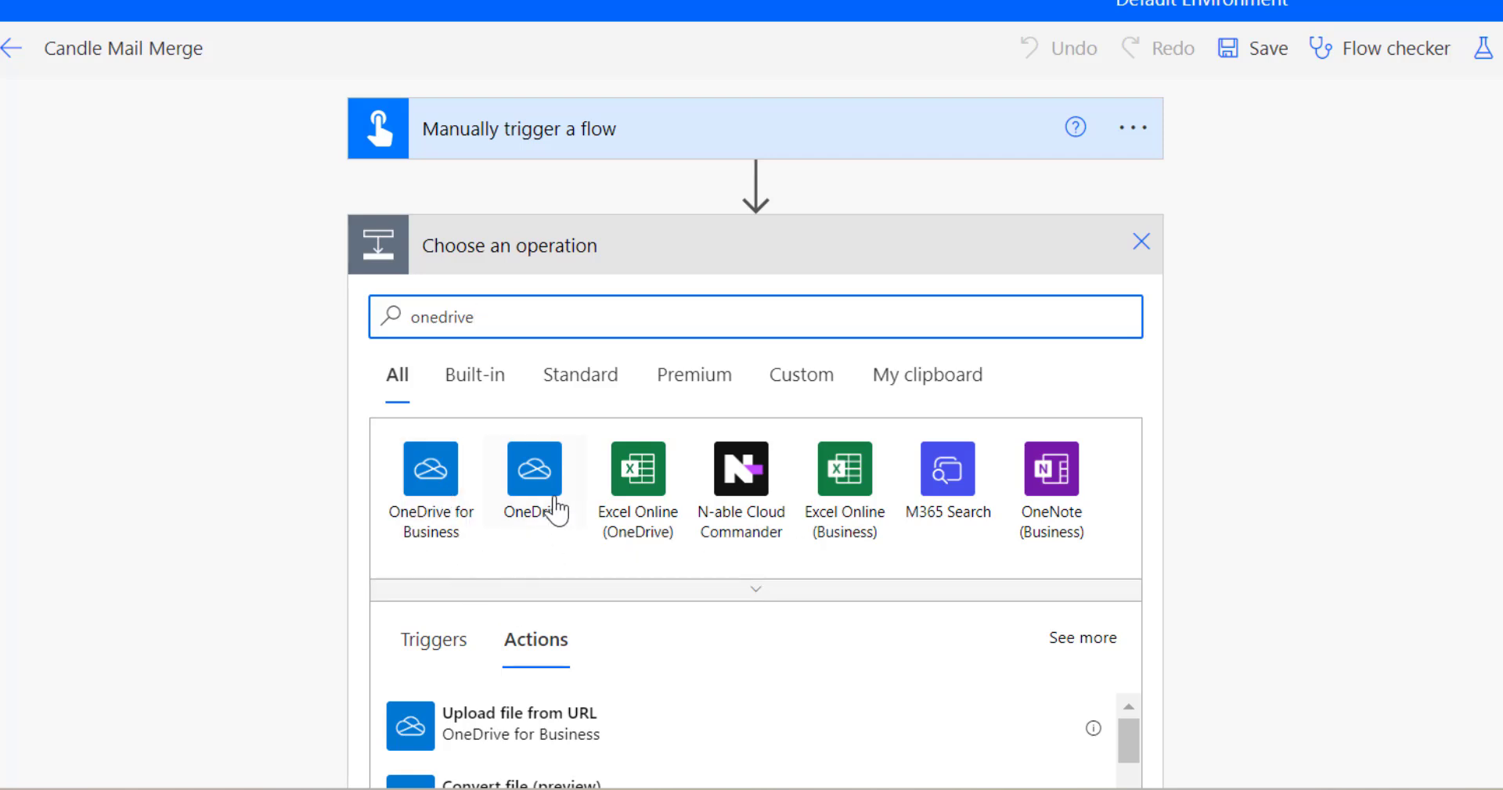
{"action": "left_click", "coordinate": [554, 510]}
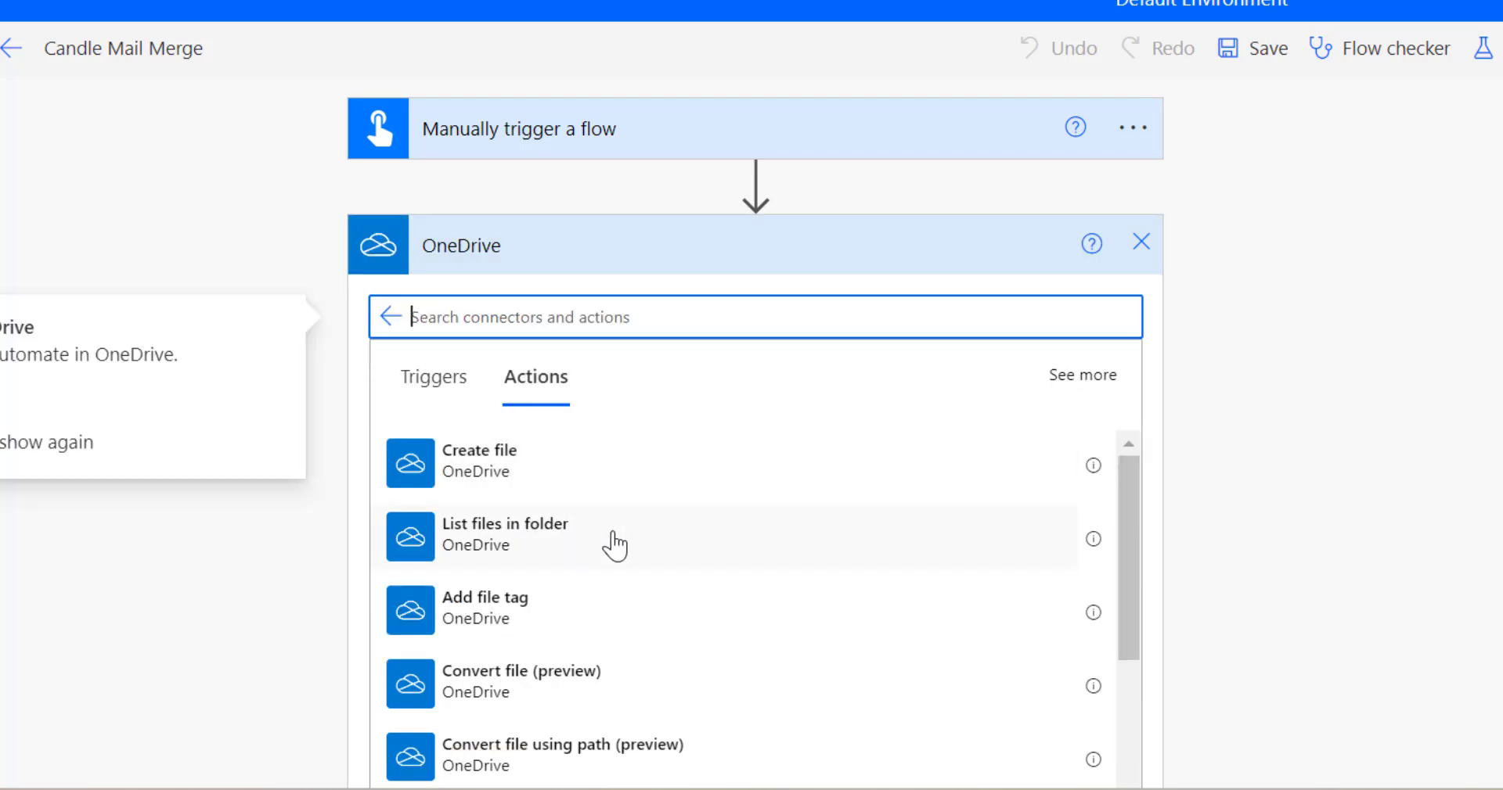
{"action": "scroll", "coordinate": [731, 543], "scroll_direction": "down", "scroll_amount": 3}
{"action": "scroll", "coordinate": [731, 543], "scroll_direction": "down", "scroll_amount": 10}
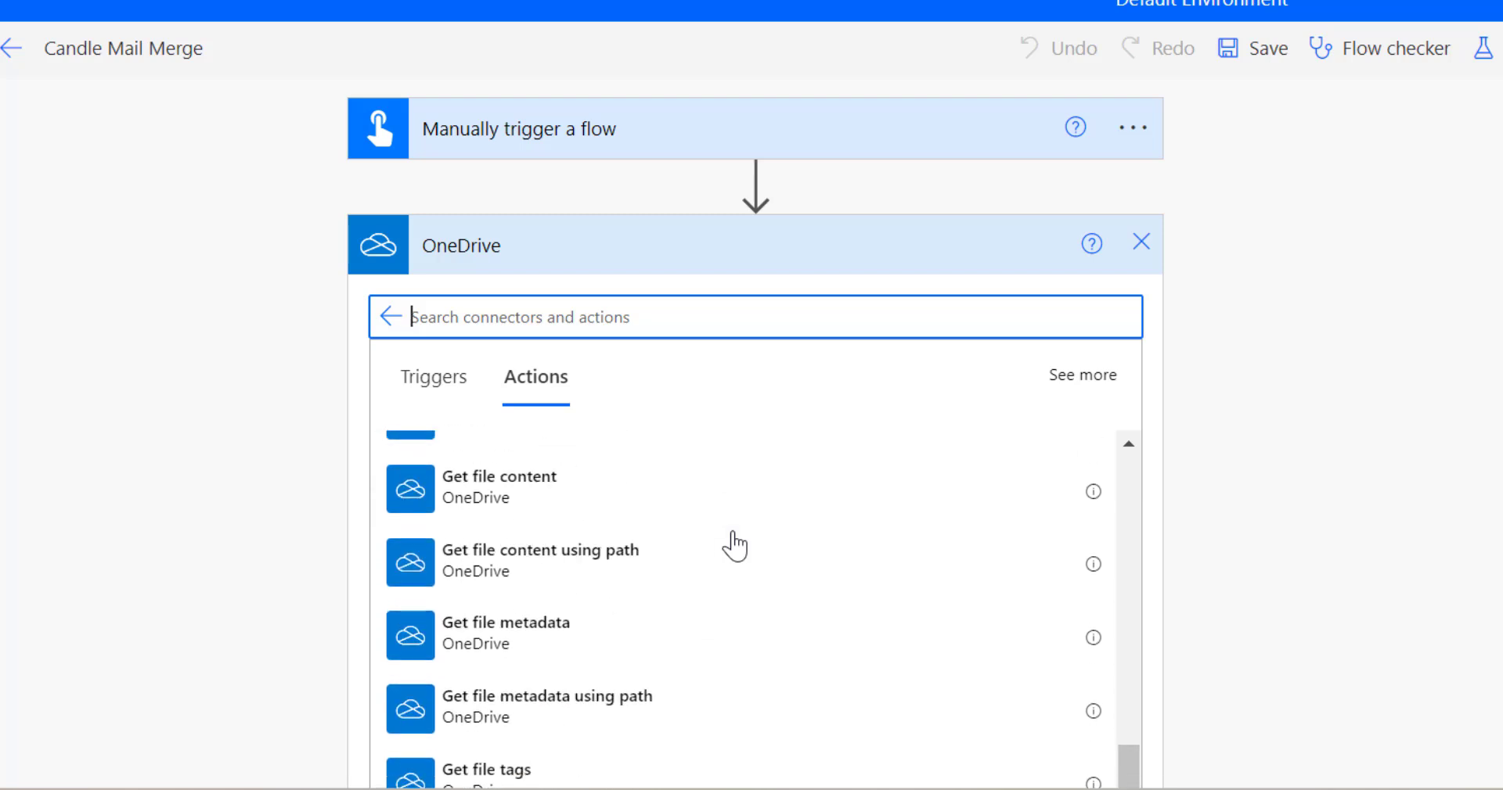
{"action": "scroll", "coordinate": [731, 543], "scroll_direction": "up", "scroll_amount": 5}
{"action": "left_click", "coordinate": [618, 686]}
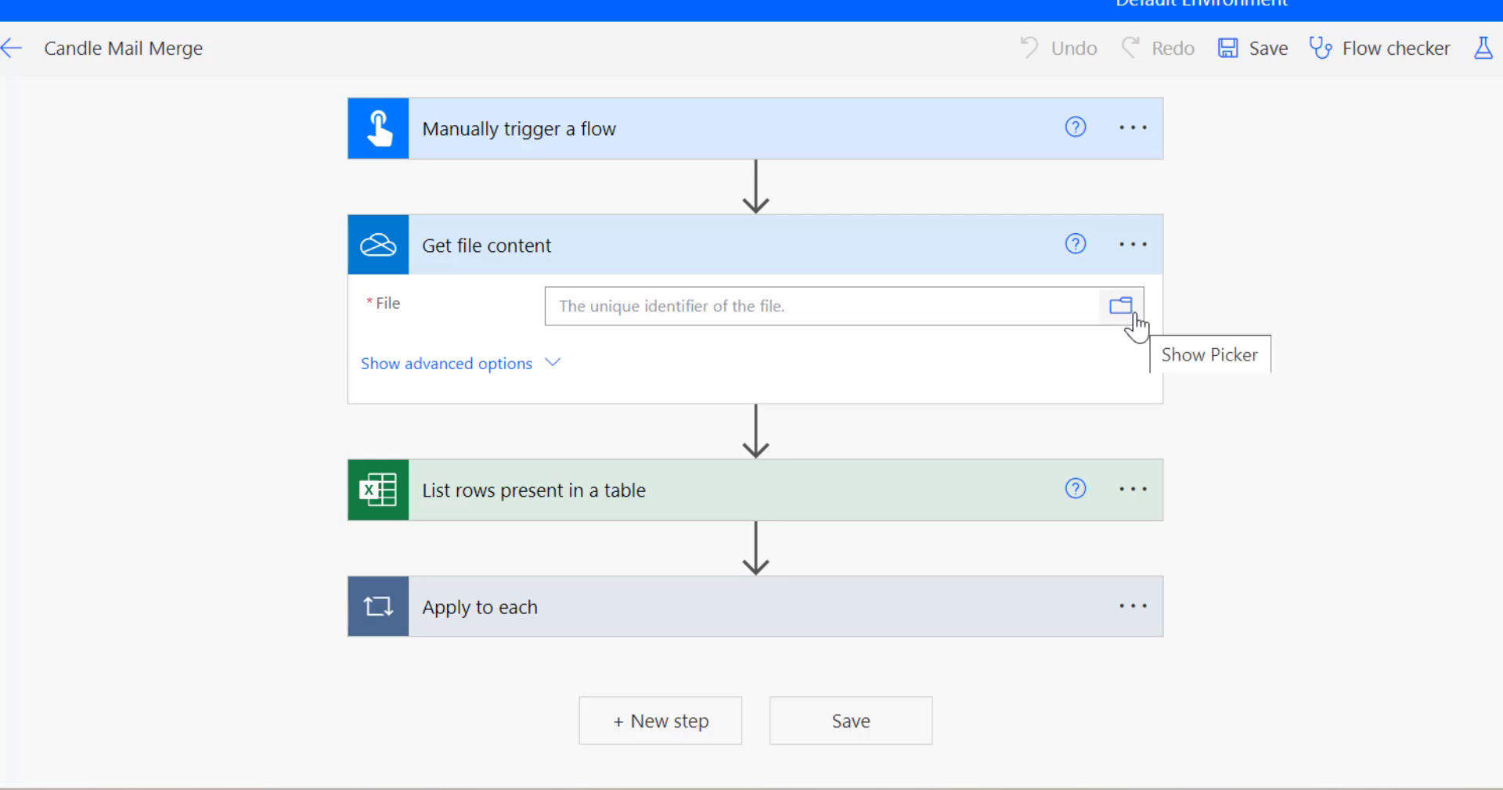
Choose CATLOG.docx from the OneDrive root folder as the file for the Get file content action.
{"action": "left_click", "coordinate": [1130, 319]}
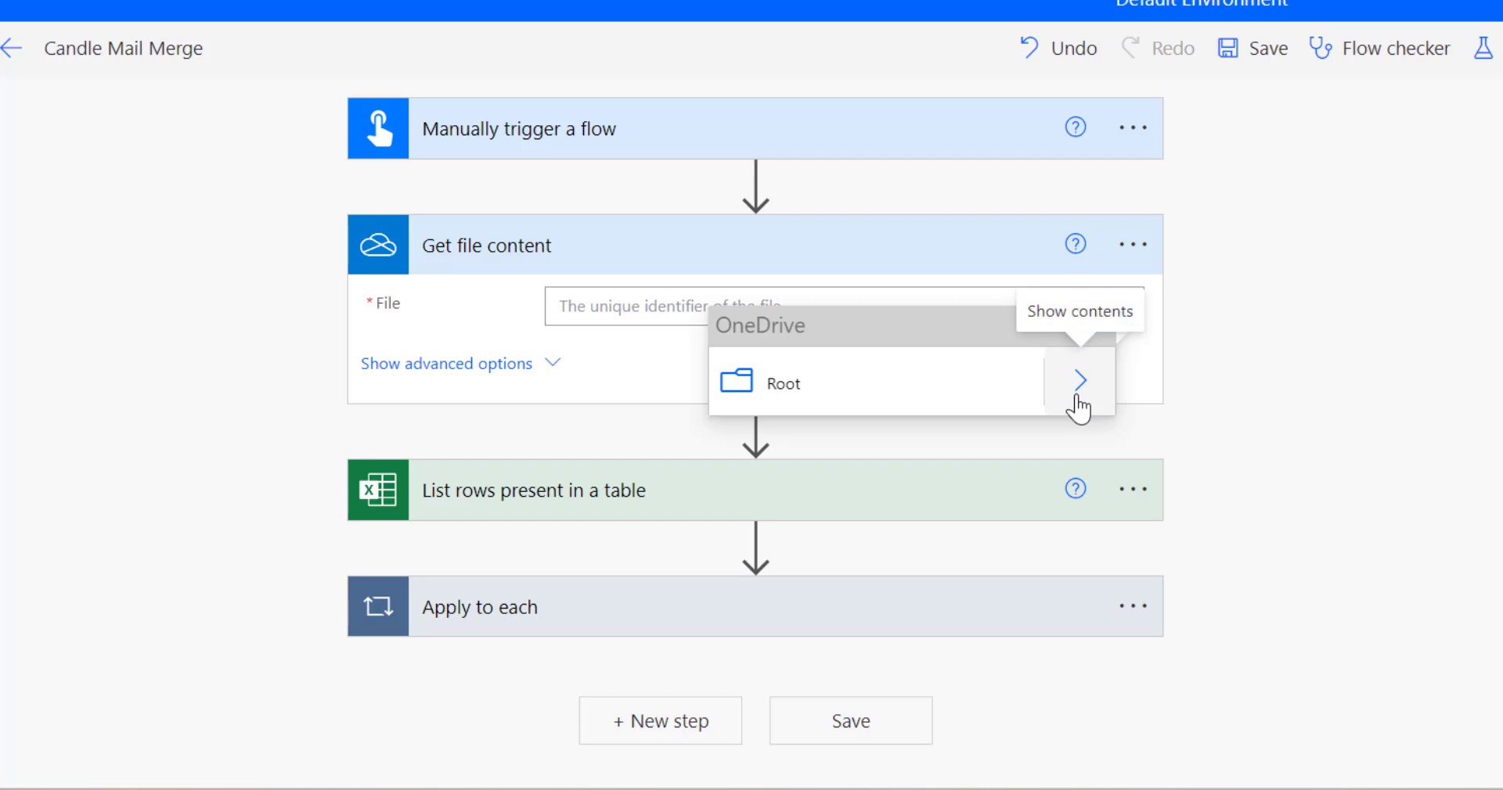
{"action": "left_click", "coordinate": [1080, 381]}
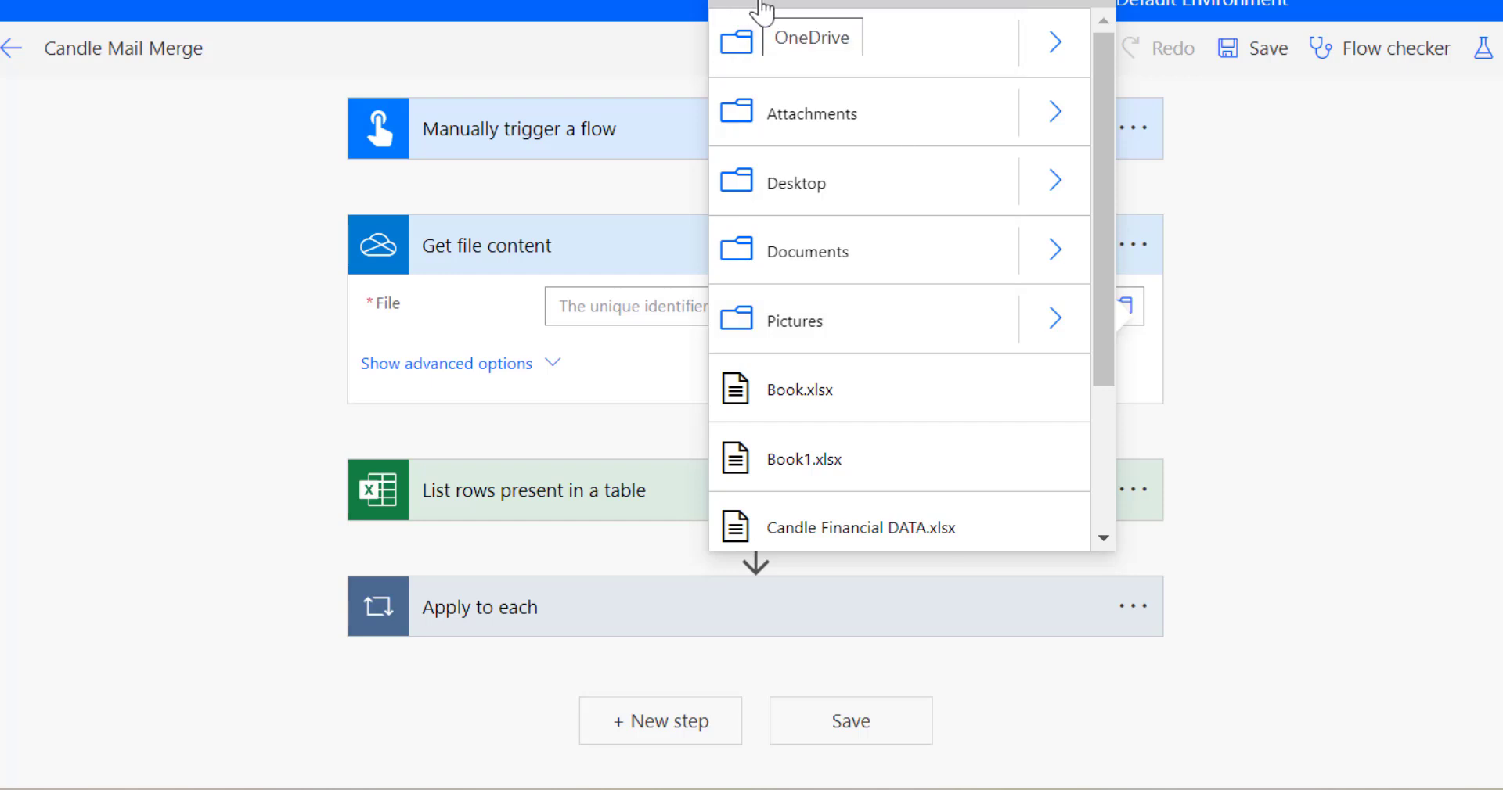
{"action": "scroll", "coordinate": [883, 227], "scroll_direction": "down", "scroll_amount": 3}
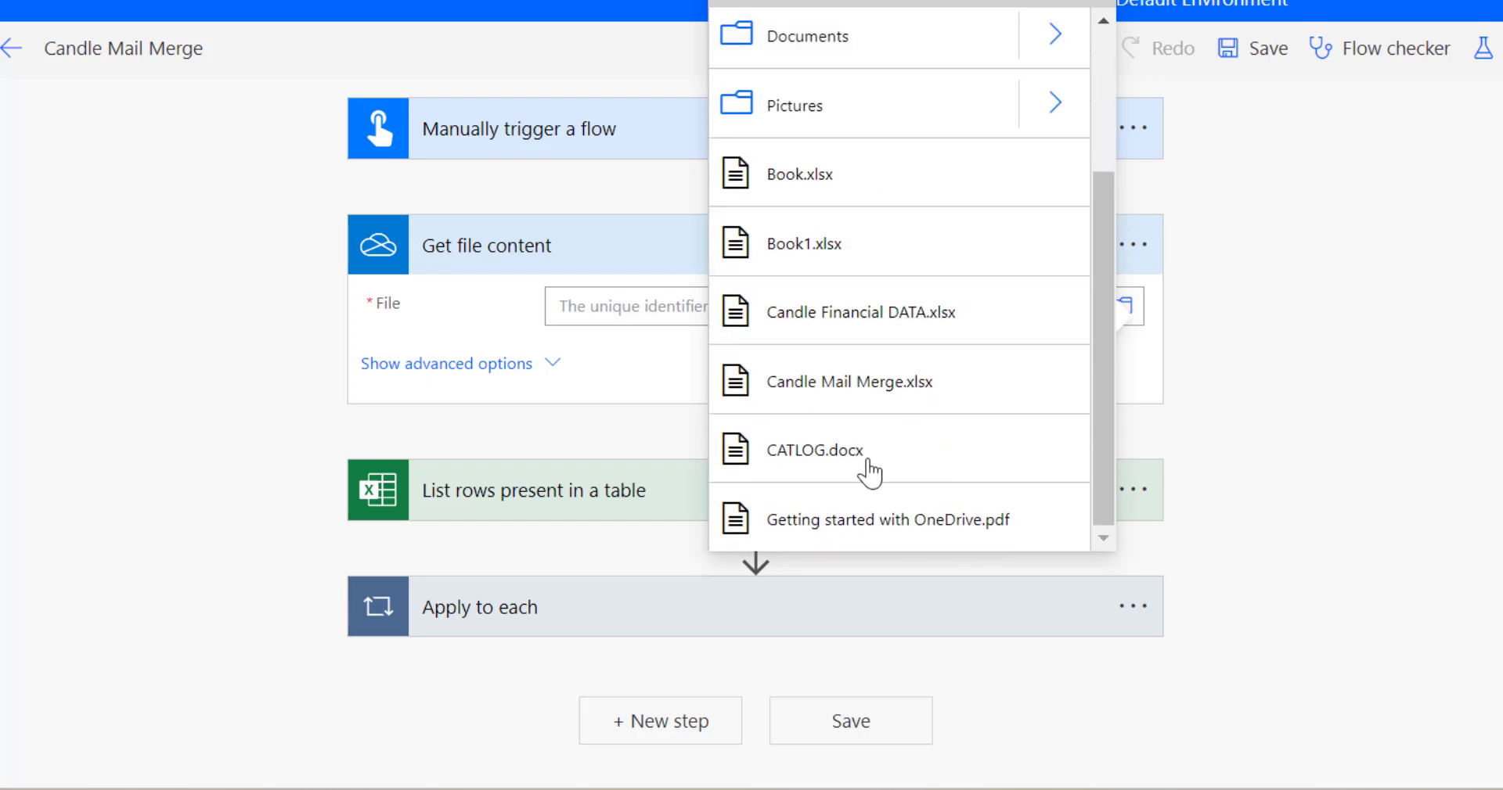
{"action": "left_click", "coordinate": [810, 462]}
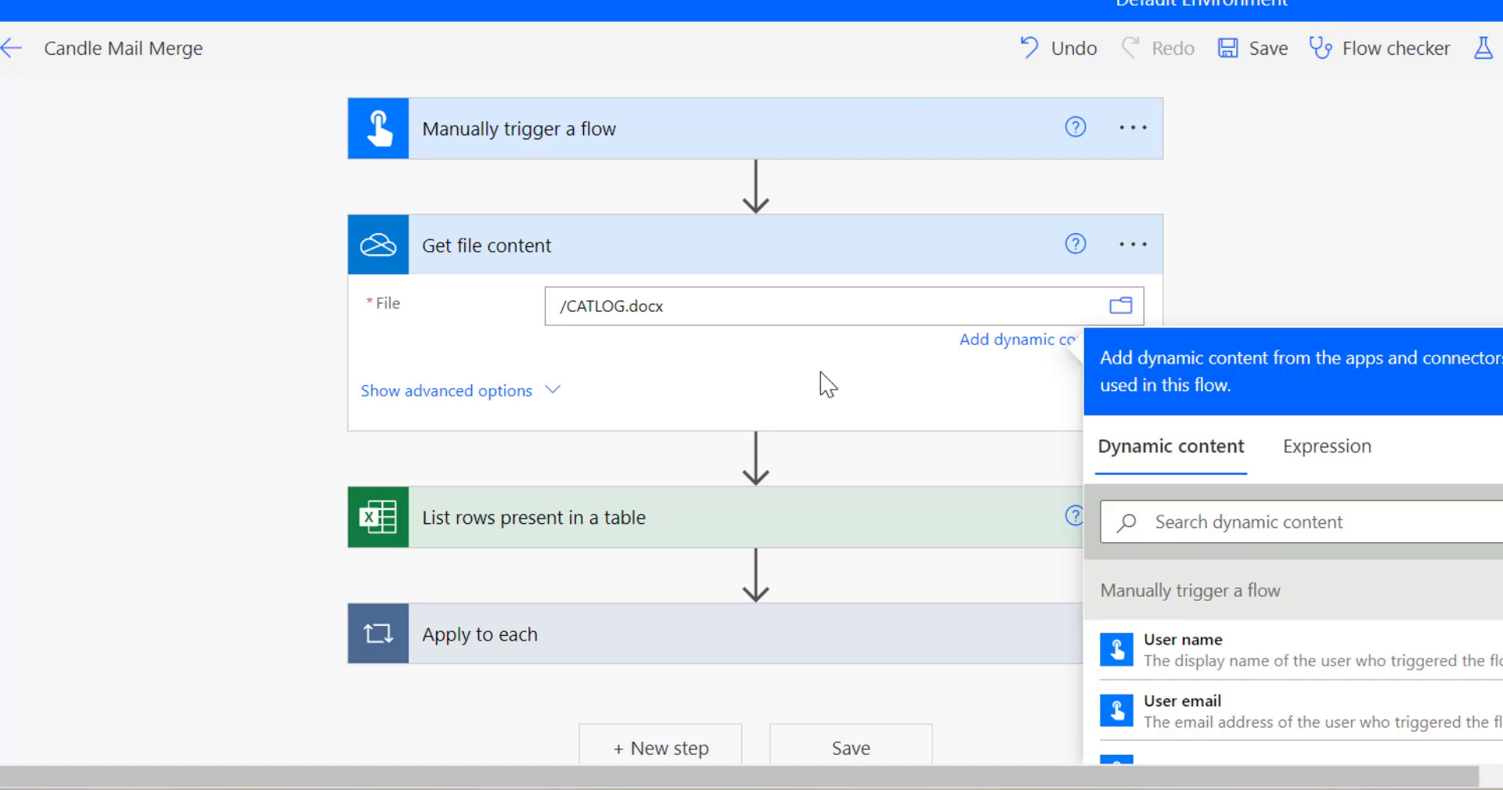
{"action": "scroll", "coordinate": [876, 423], "scroll_direction": "right", "scroll_amount": 2}
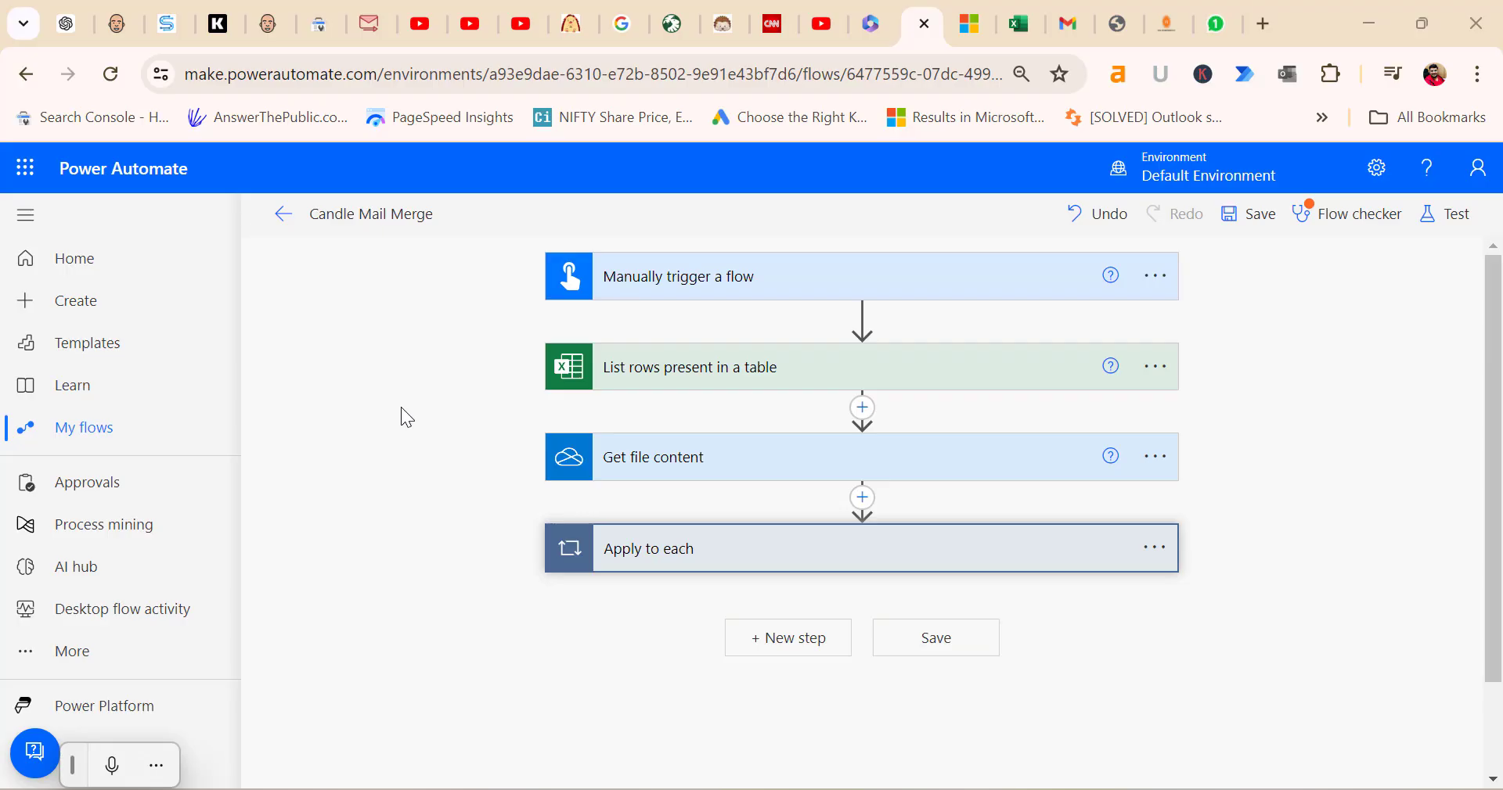
In the Send an email (V2) action inside Apply to each, set the first attachment's content to the dynamic File content field.
{"action": "left_click", "coordinate": [800, 557]}
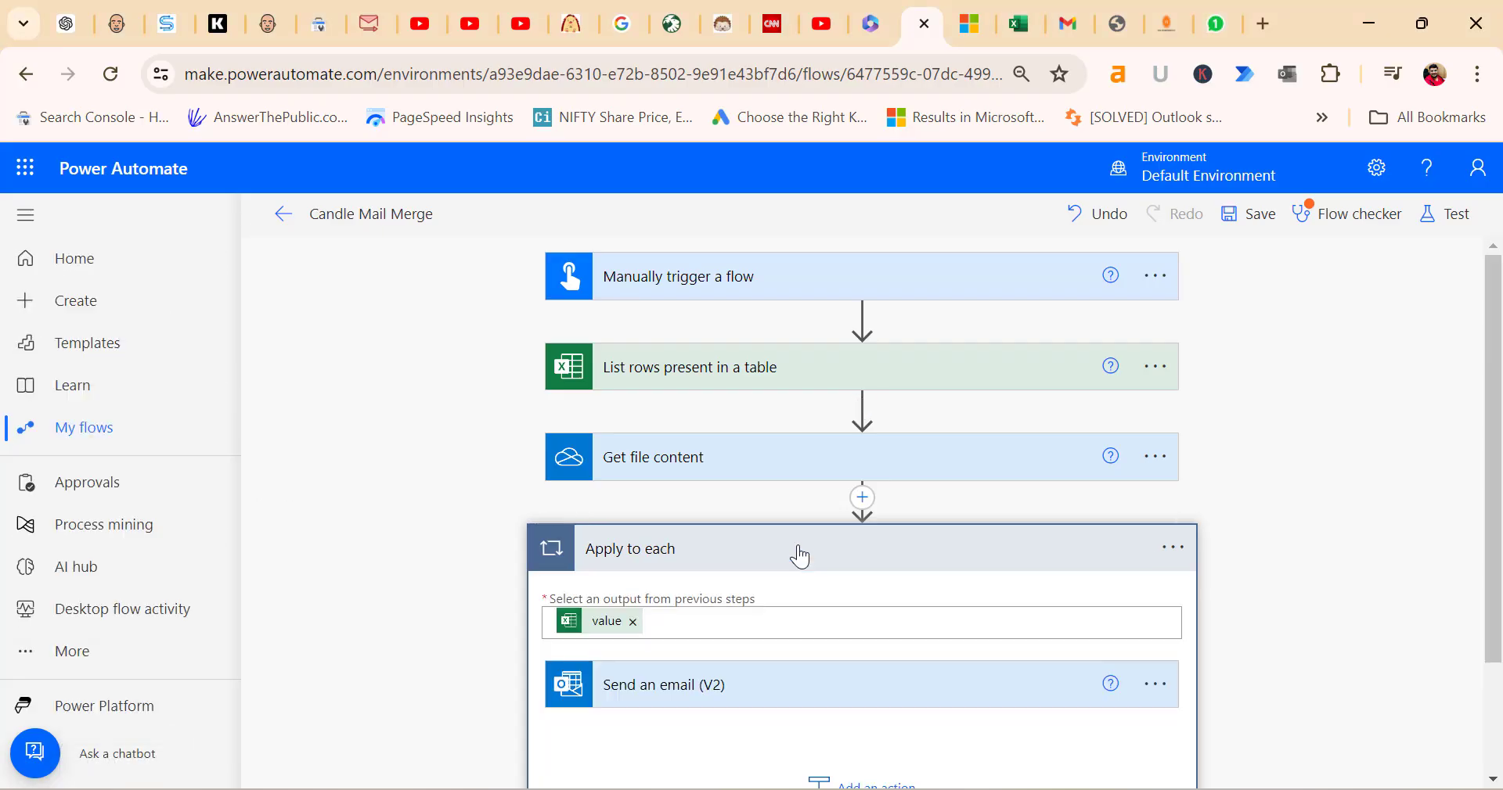
{"action": "scroll", "coordinate": [1017, 637], "scroll_direction": "down", "scroll_amount": 2}
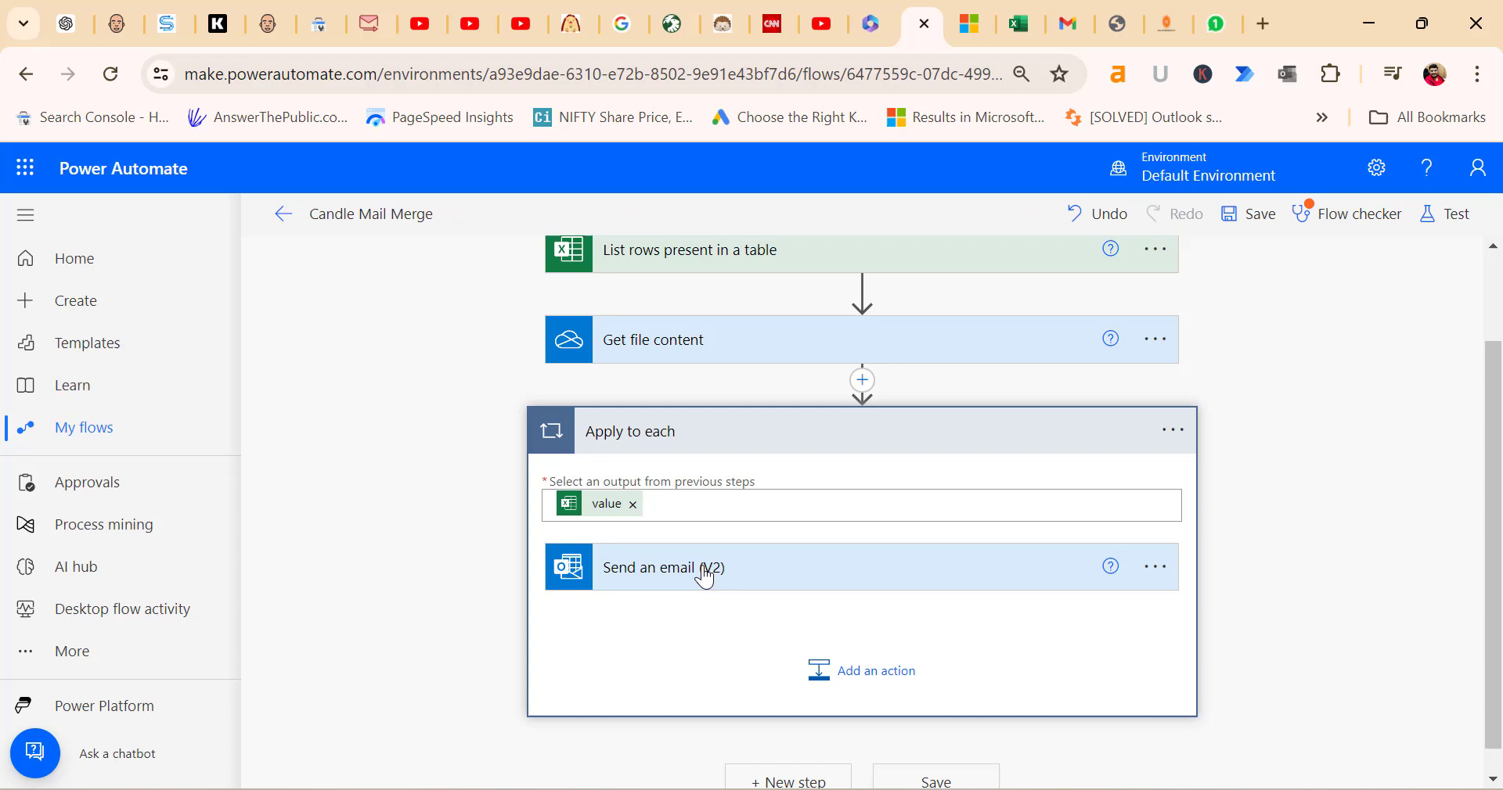
{"action": "left_click", "coordinate": [704, 587]}
{"action": "scroll", "coordinate": [939, 580], "scroll_direction": "down", "scroll_amount": 2}
{"action": "scroll", "coordinate": [923, 532], "scroll_direction": "down", "scroll_amount": 2}
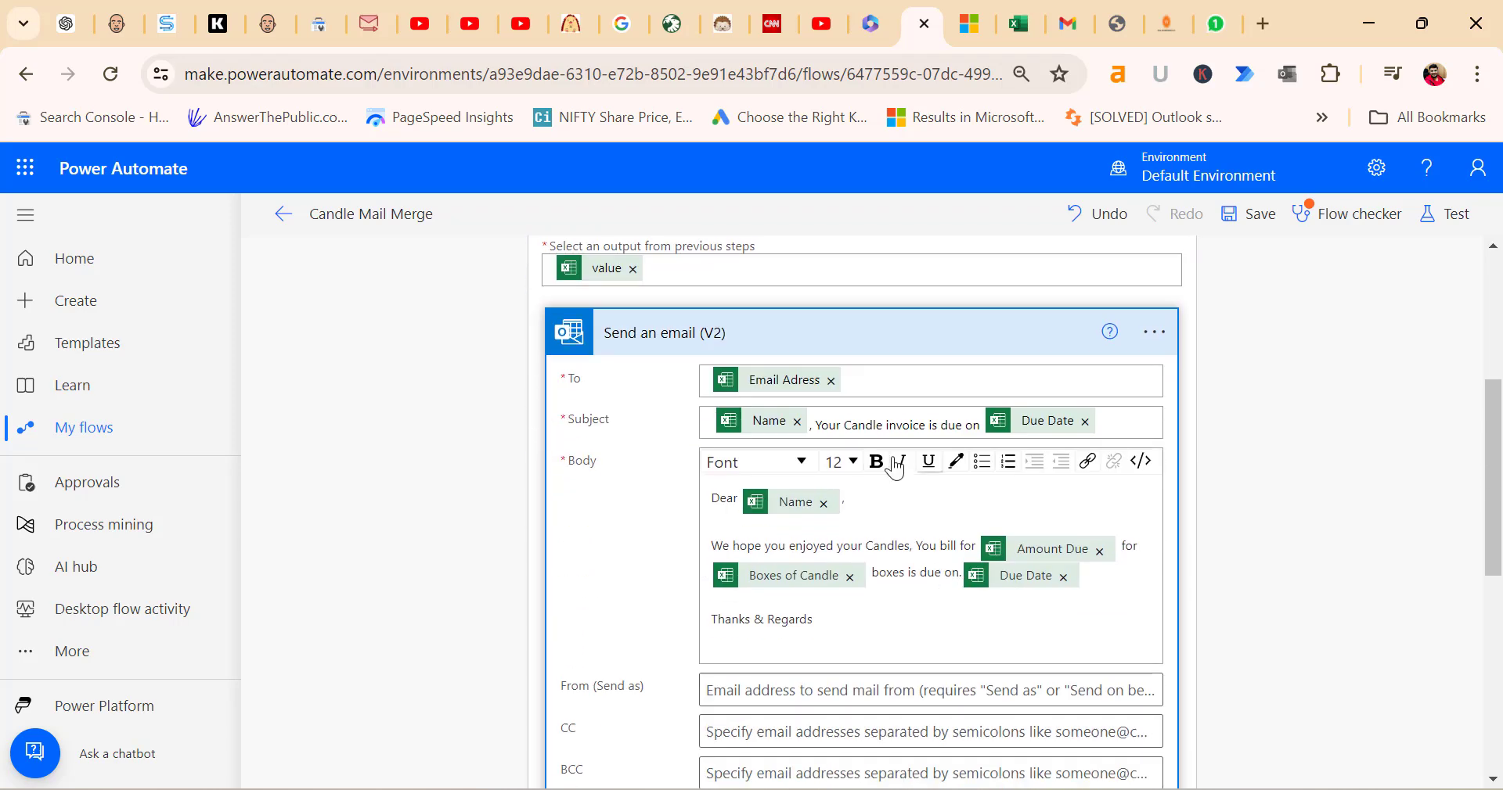
{"action": "scroll", "coordinate": [939, 514], "scroll_direction": "down", "scroll_amount": 4}
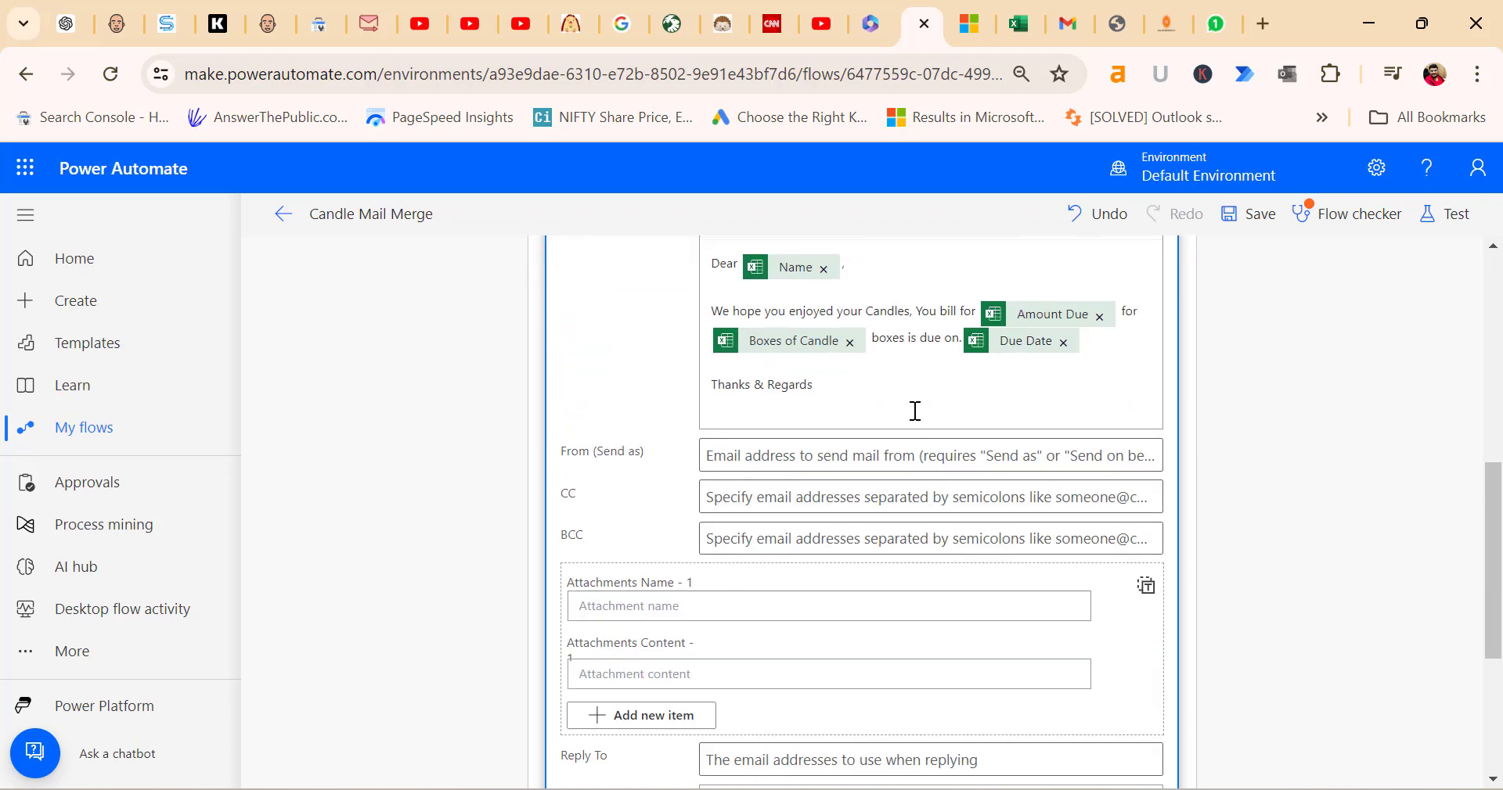
{"action": "scroll", "coordinate": [912, 399], "scroll_direction": "down", "scroll_amount": 4}
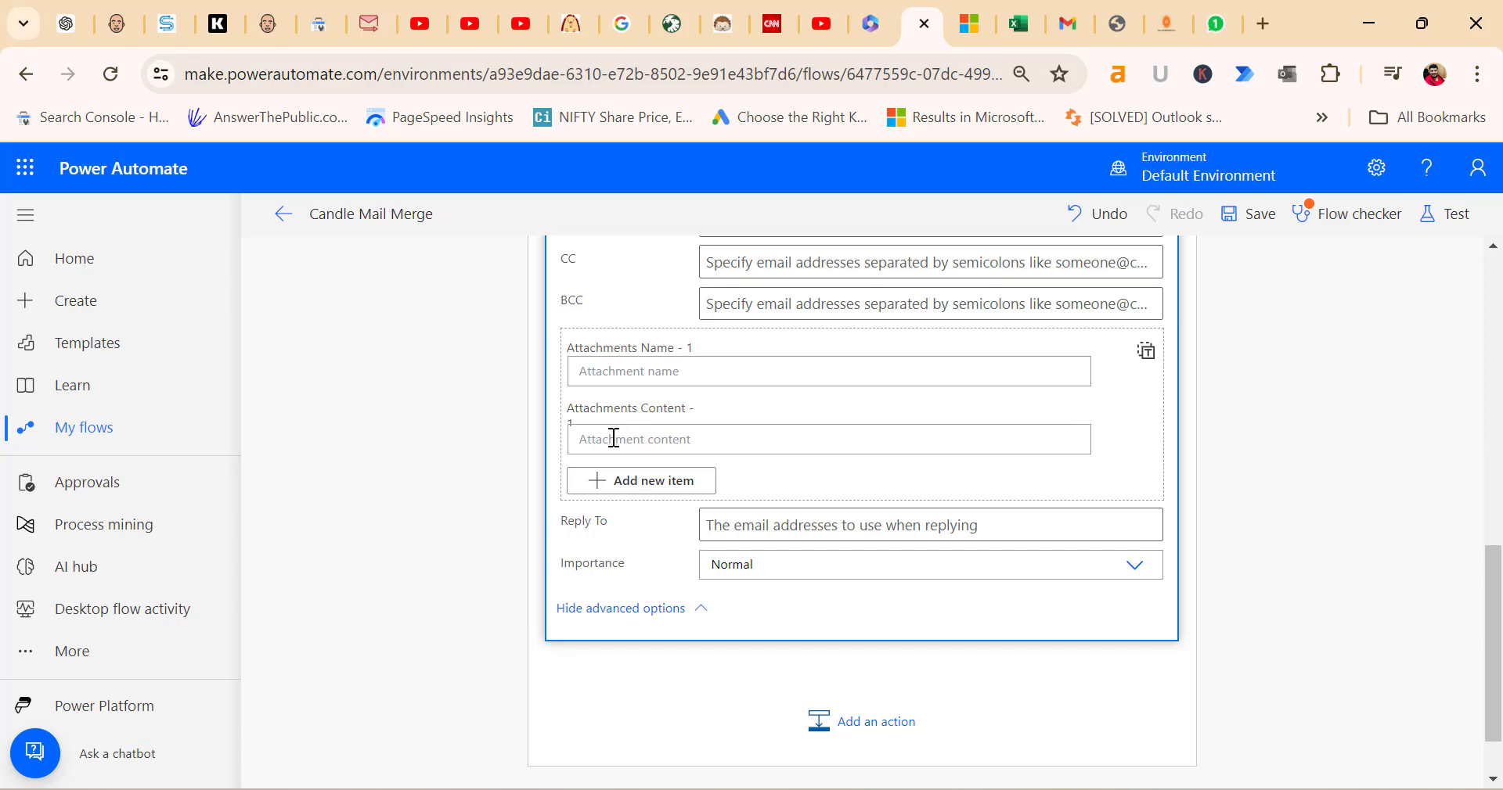
{"action": "left_click", "coordinate": [613, 437]}
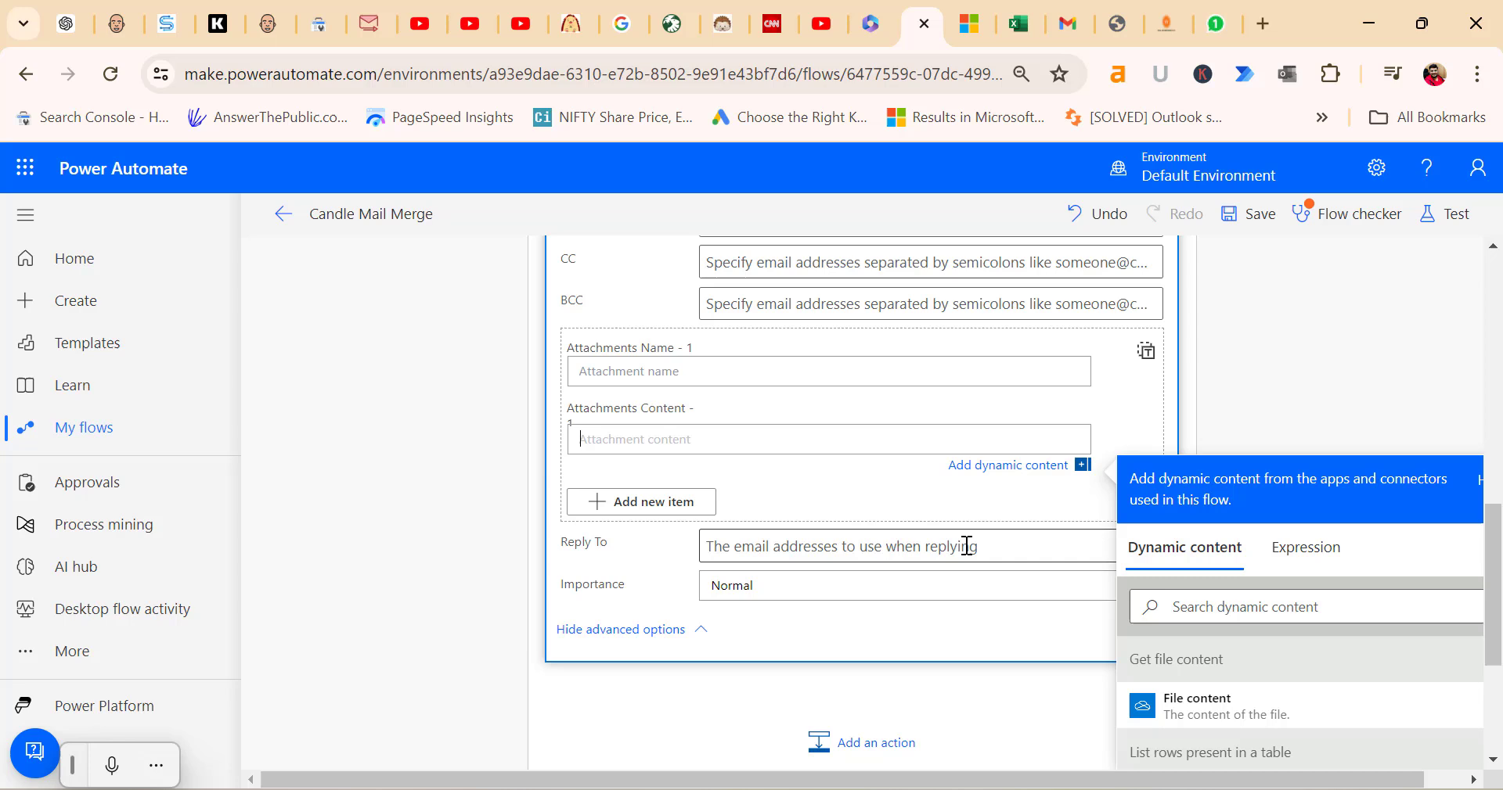
{"action": "scroll", "coordinate": [1403, 638], "scroll_direction": "down", "scroll_amount": 2}
{"action": "scroll", "coordinate": [1291, 708], "scroll_direction": "up", "scroll_amount": 3}
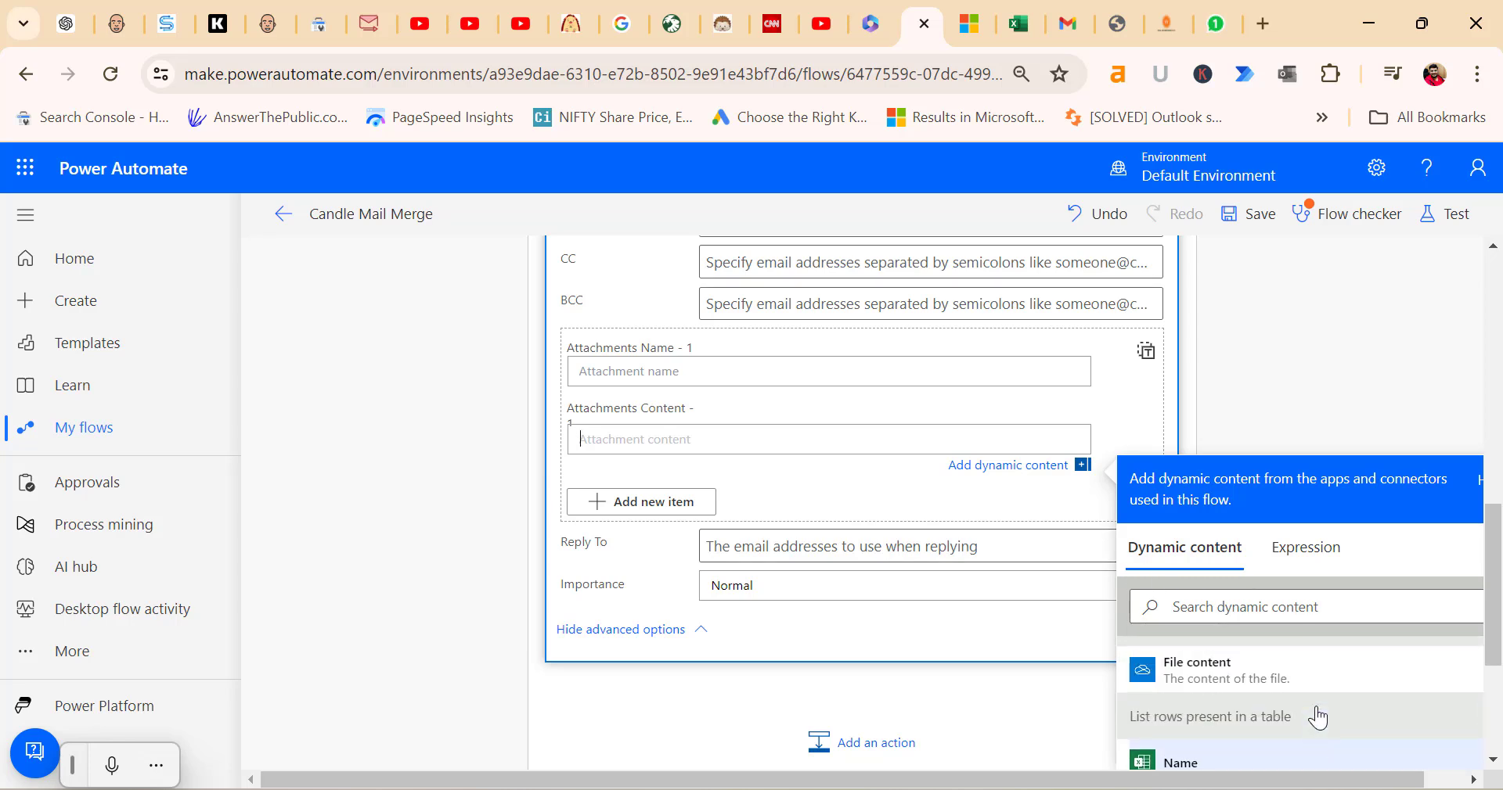
{"action": "left_click", "coordinate": [1290, 716]}
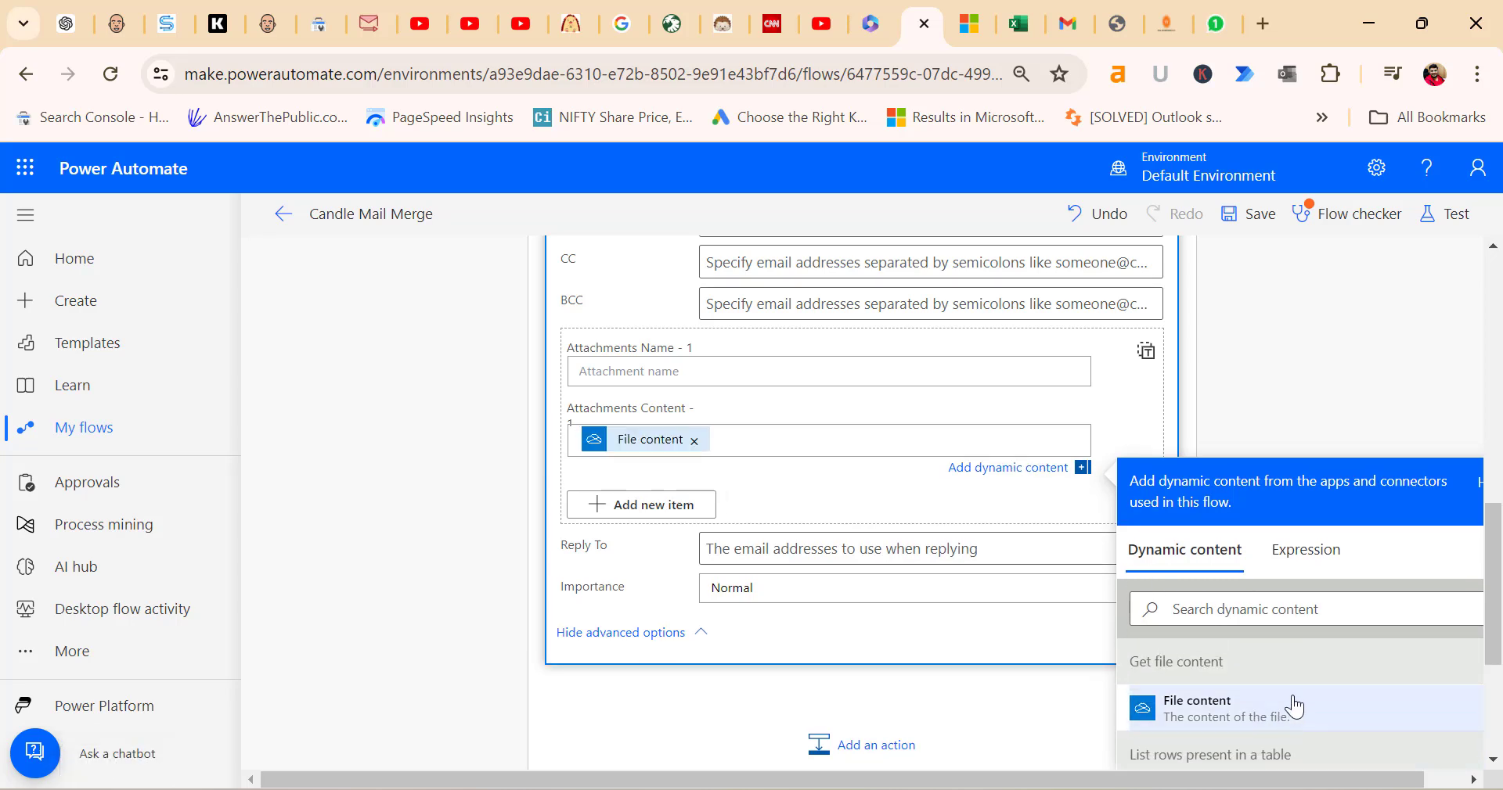
Name the first email attachment Candle.docx.
{"action": "left_click", "coordinate": [695, 369]}
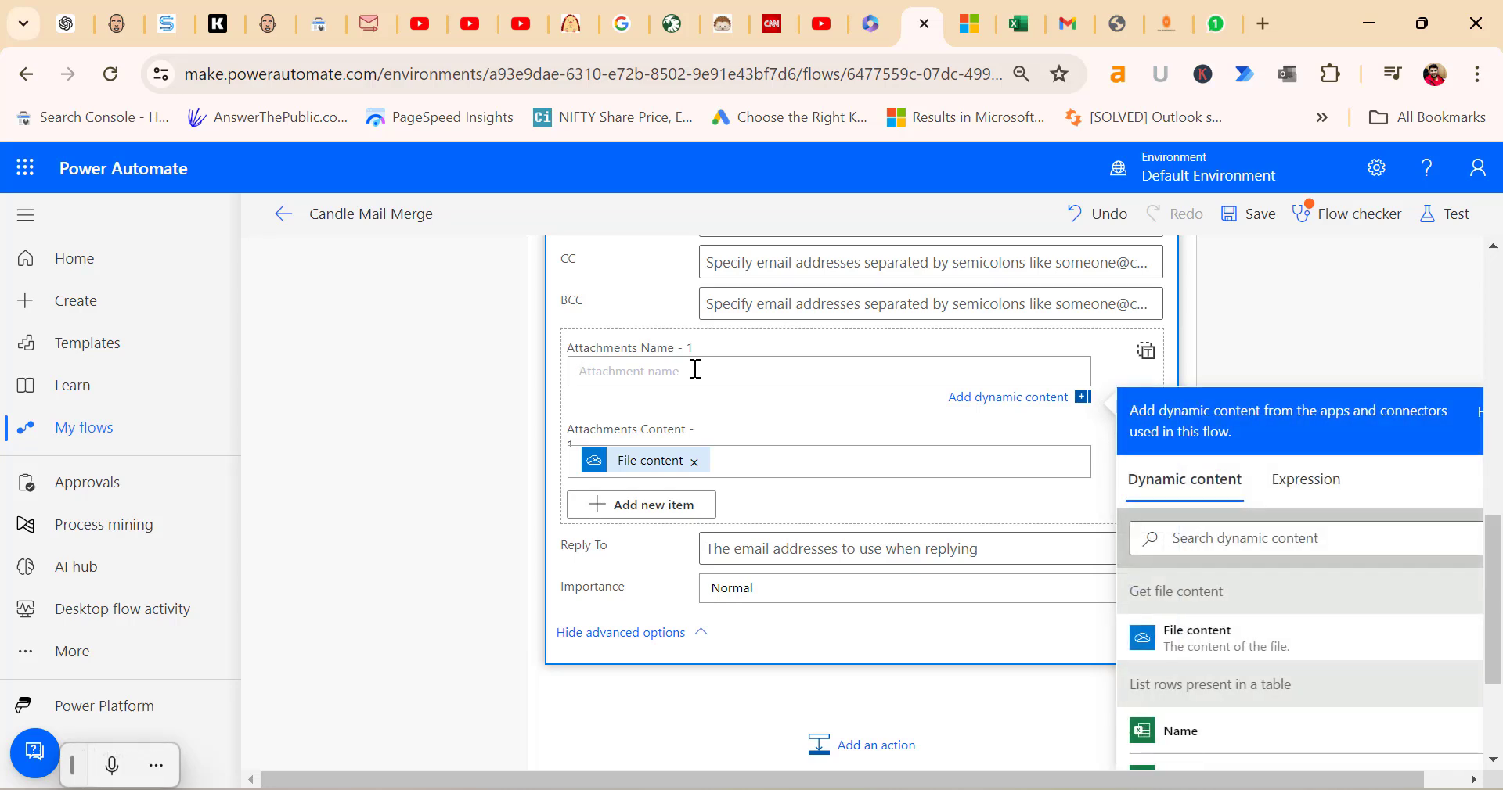
{"action": "type", "text": "Candle.docx"}
{"action": "scroll", "coordinate": [579, 490], "scroll_direction": "down", "scroll_amount": 2}
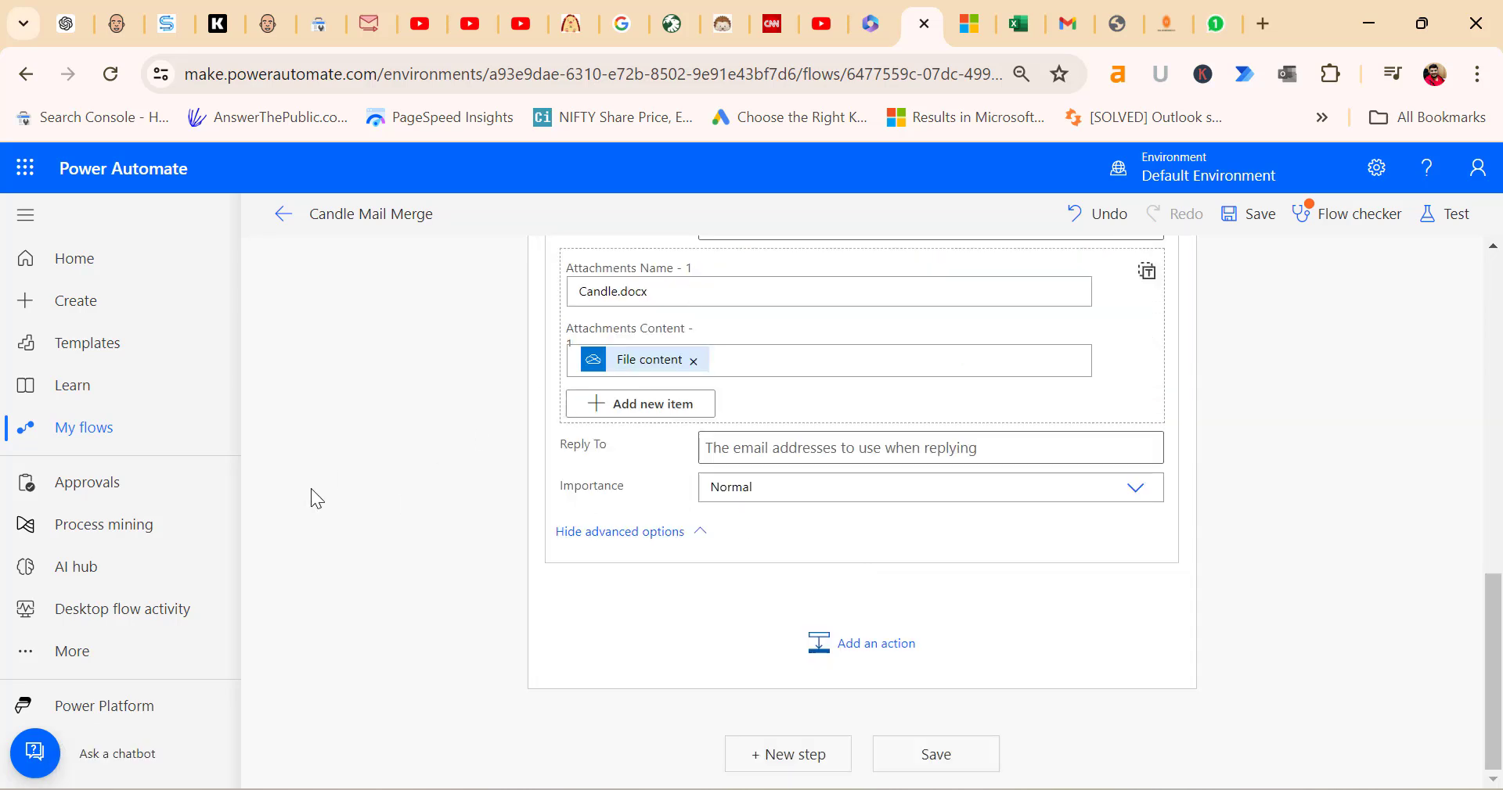
Save the flow with the attachment and return to its details page.
{"action": "left_click", "coordinate": [936, 764]}
{"action": "scroll", "coordinate": [913, 593], "scroll_direction": "up", "scroll_amount": 7}
{"action": "left_click", "coordinate": [287, 228]}
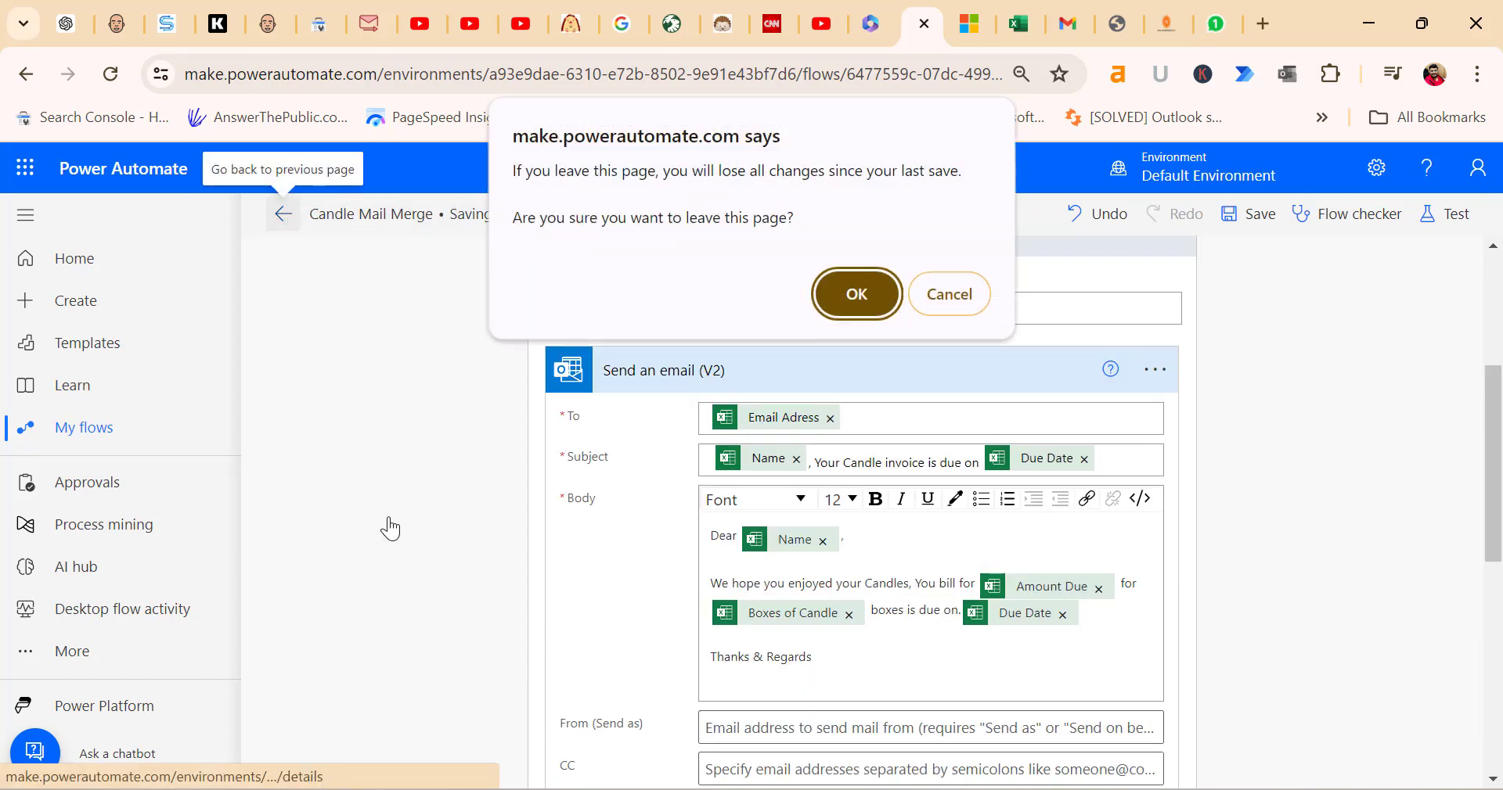
{"action": "left_click", "coordinate": [852, 294]}
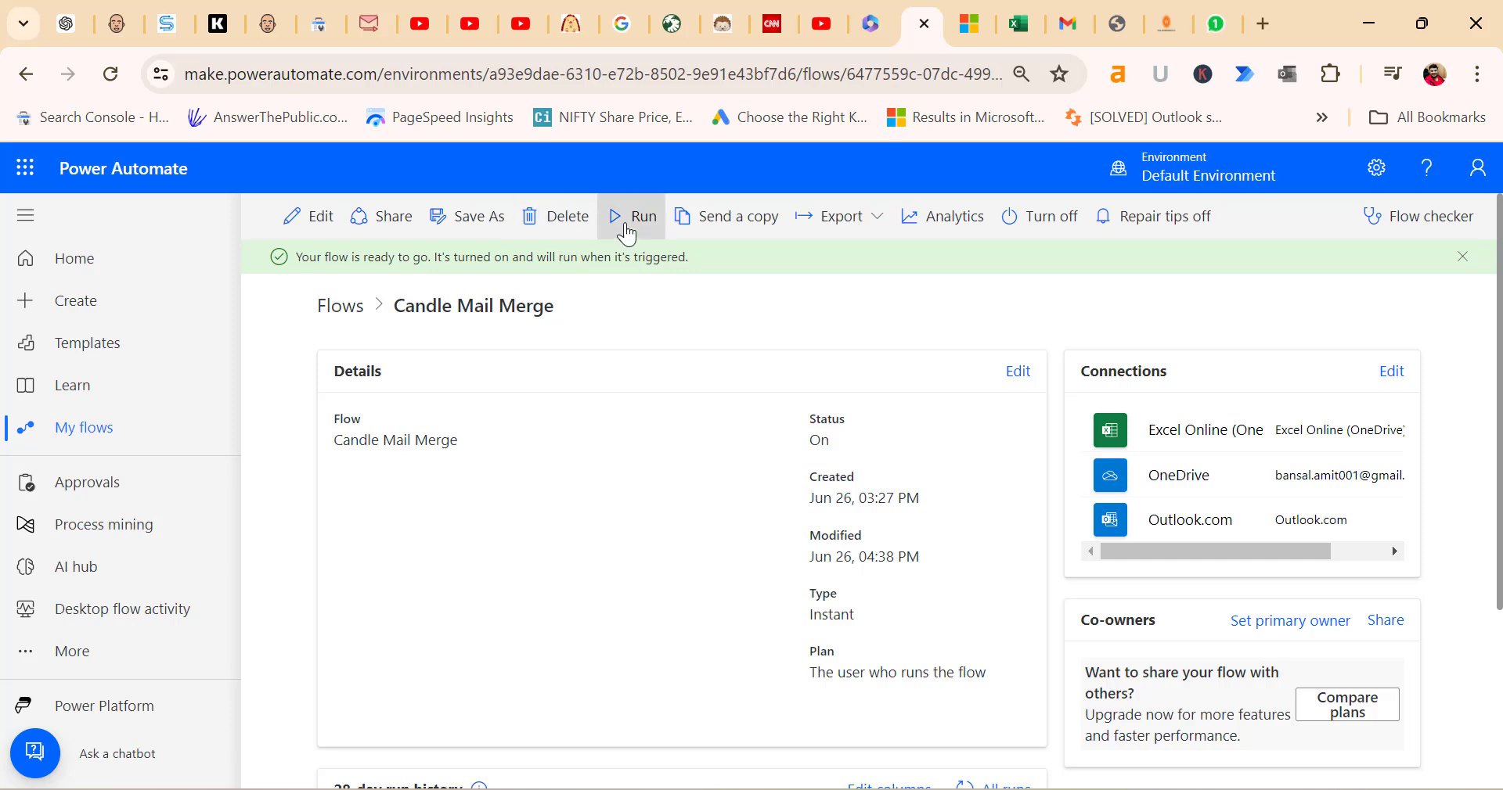
Run the Candle Mail Merge flow with the attachment included and dismiss the run confirmation.
{"action": "left_click", "coordinate": [626, 219]}
{"action": "left_click", "coordinate": [1210, 754]}
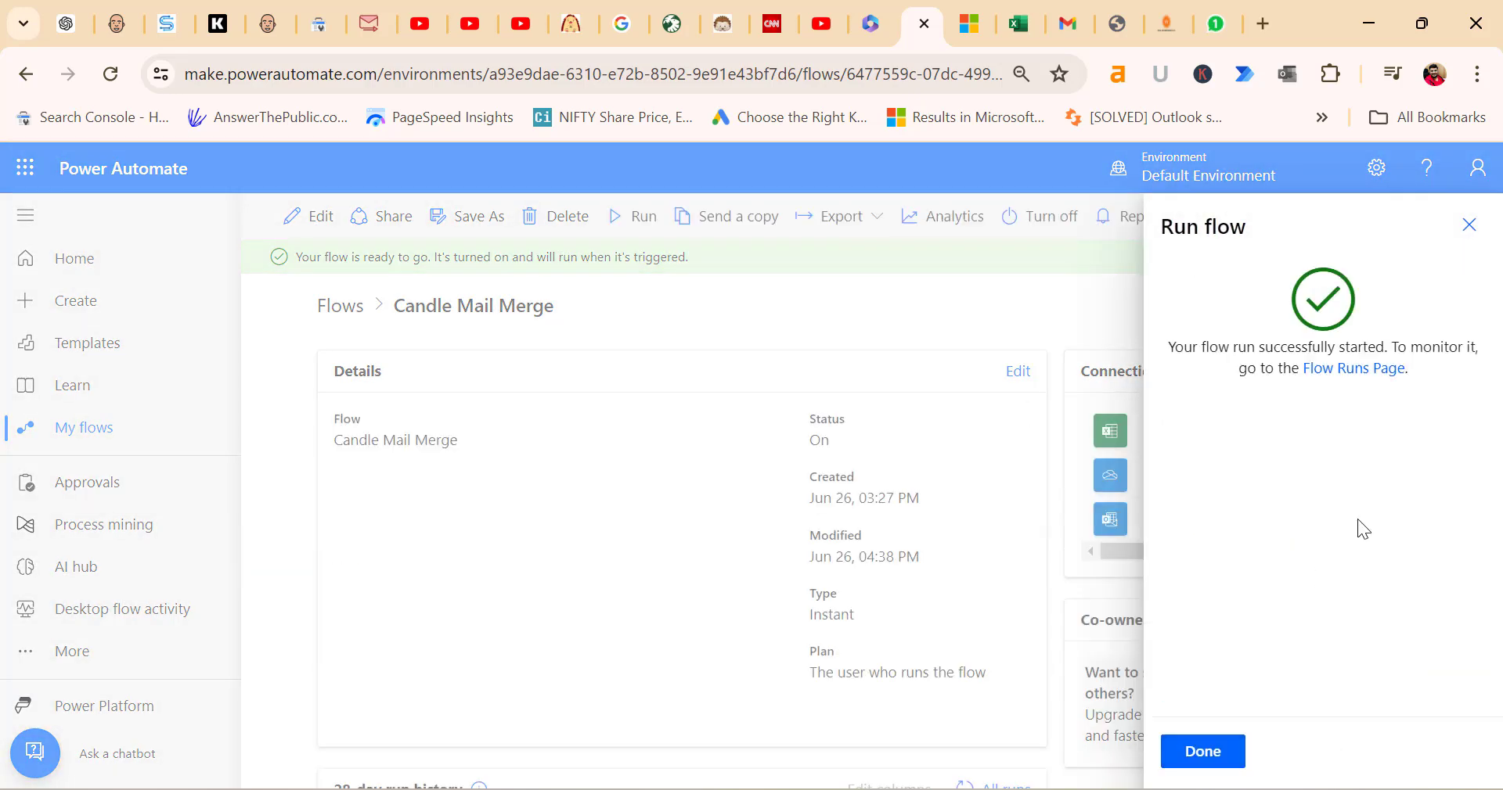
{"action": "left_click", "coordinate": [950, 647]}
Switch to Outlook, open the newest invoice email with an attachment, and examine its amount and due date.
{"action": "mouse_move", "coordinate": [645, 786]}
{"action": "left_click", "coordinate": [637, 689]}
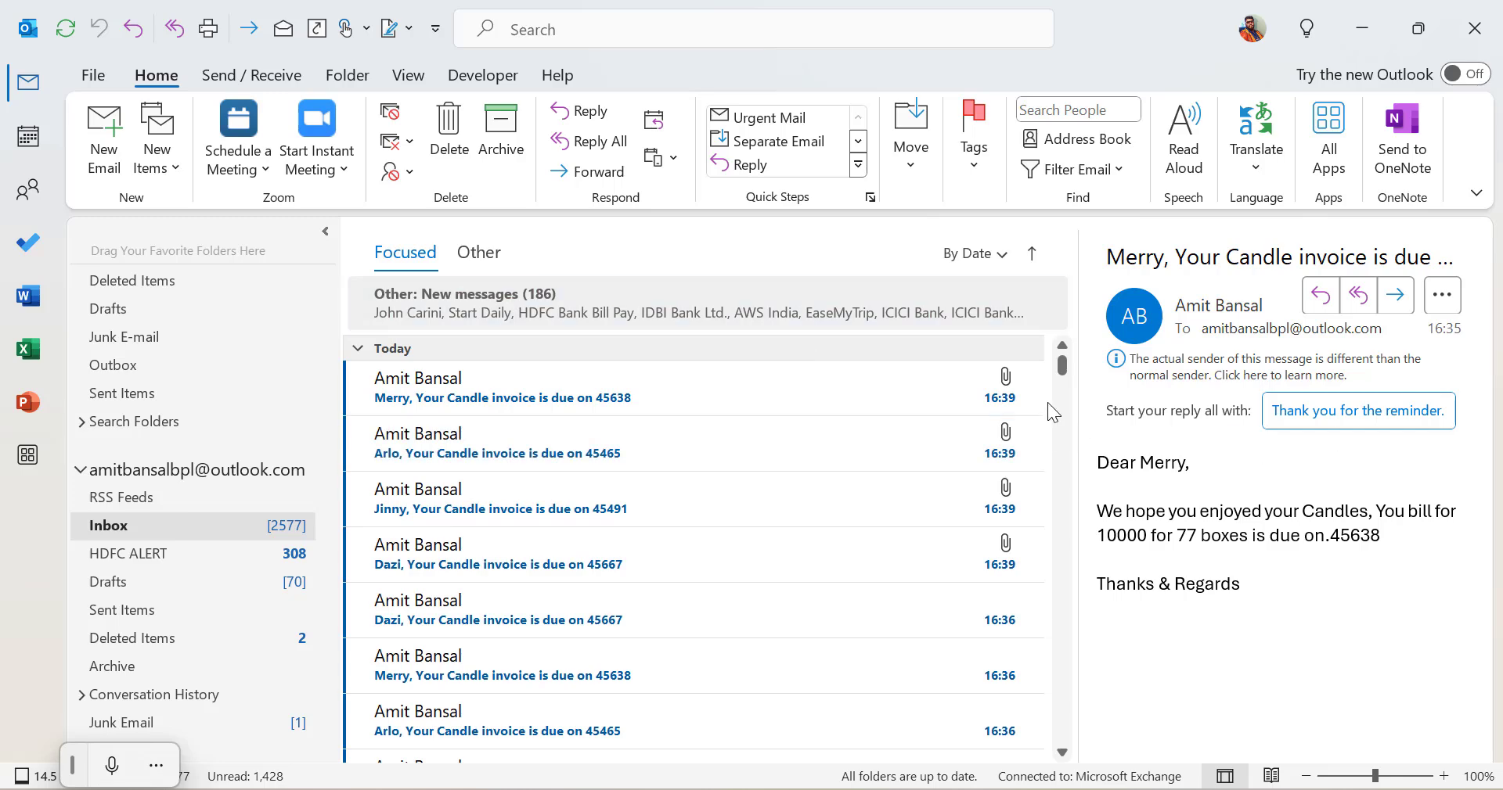
{"action": "double_click", "coordinate": [767, 402]}
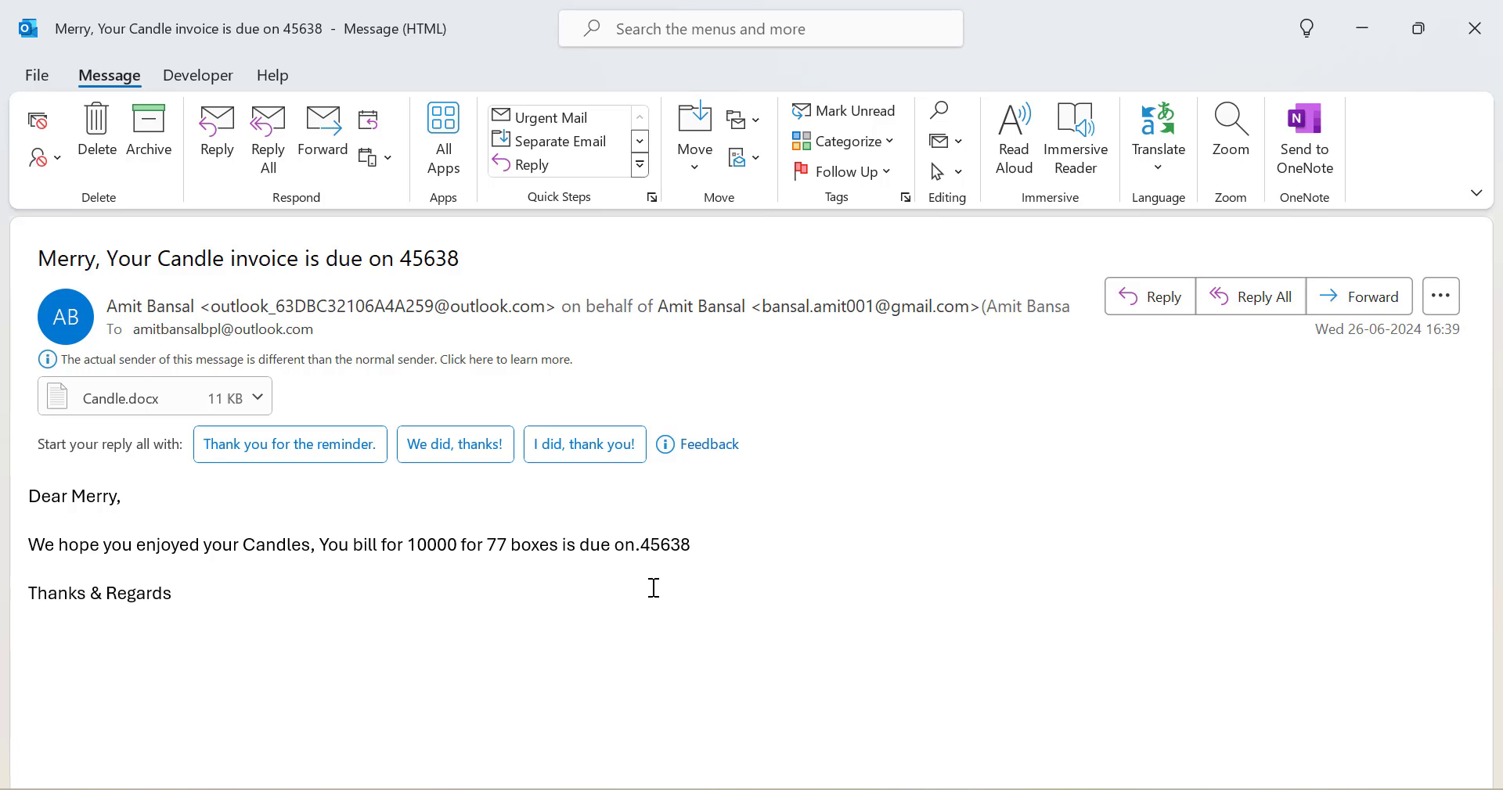
{"action": "double_click", "coordinate": [432, 544]}
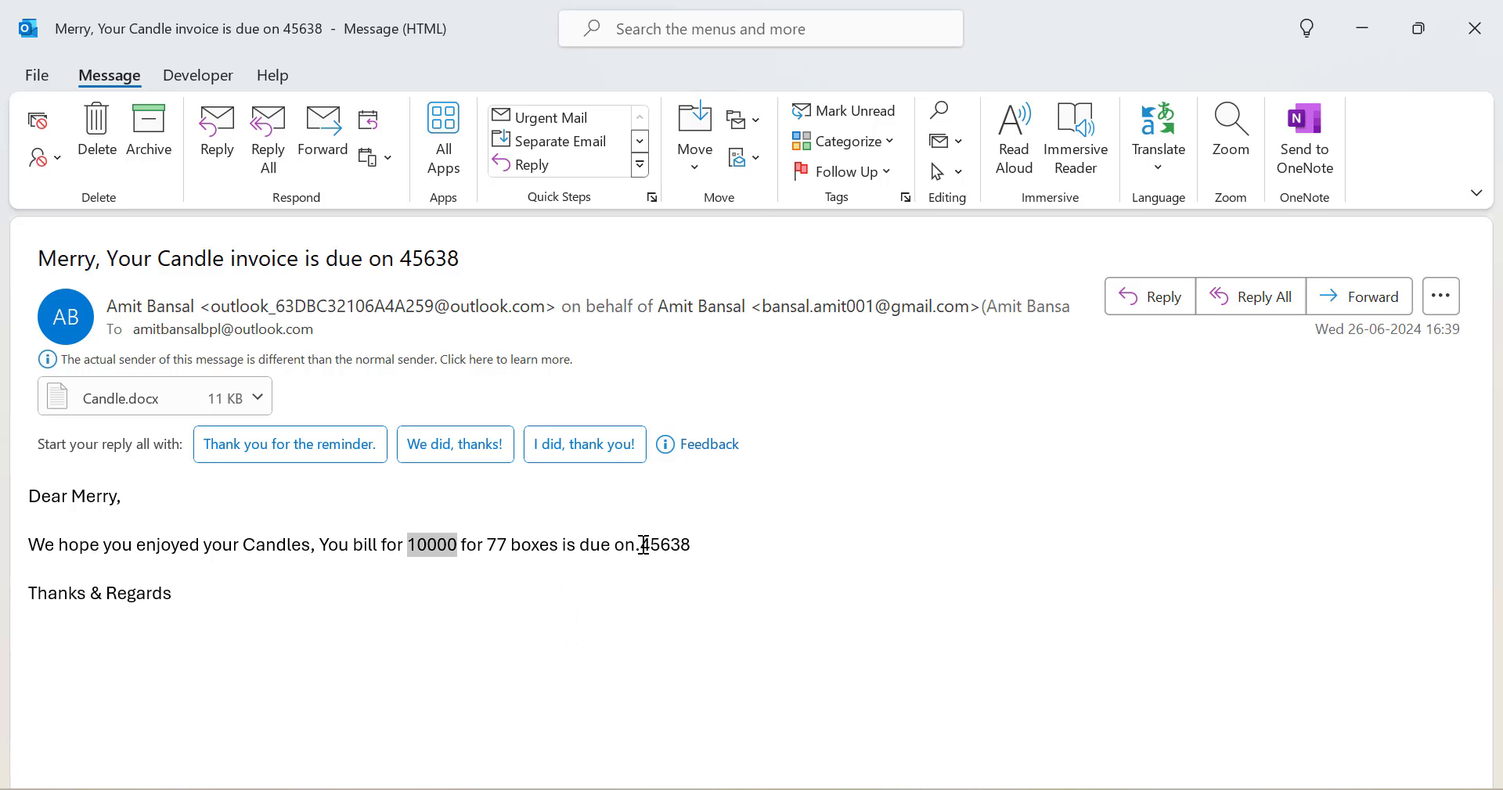
{"action": "left_click_drag", "start_coordinate": [642, 545], "coordinate": [703, 546]}
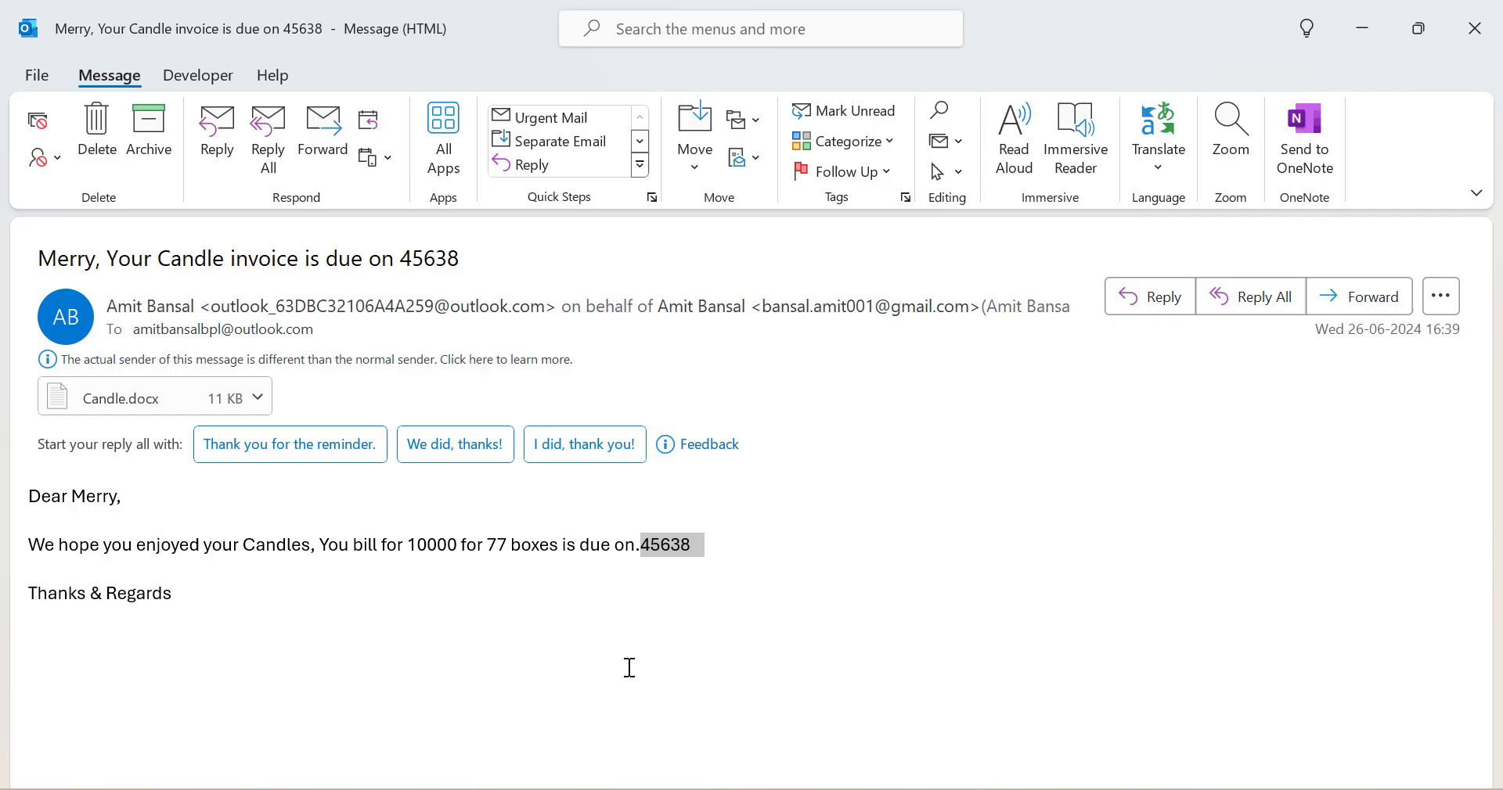
Switch to the Candle Mail Merge workbook in Excel for the web to examine the Due Date column.
{"action": "key", "text": "alt+Tab"}
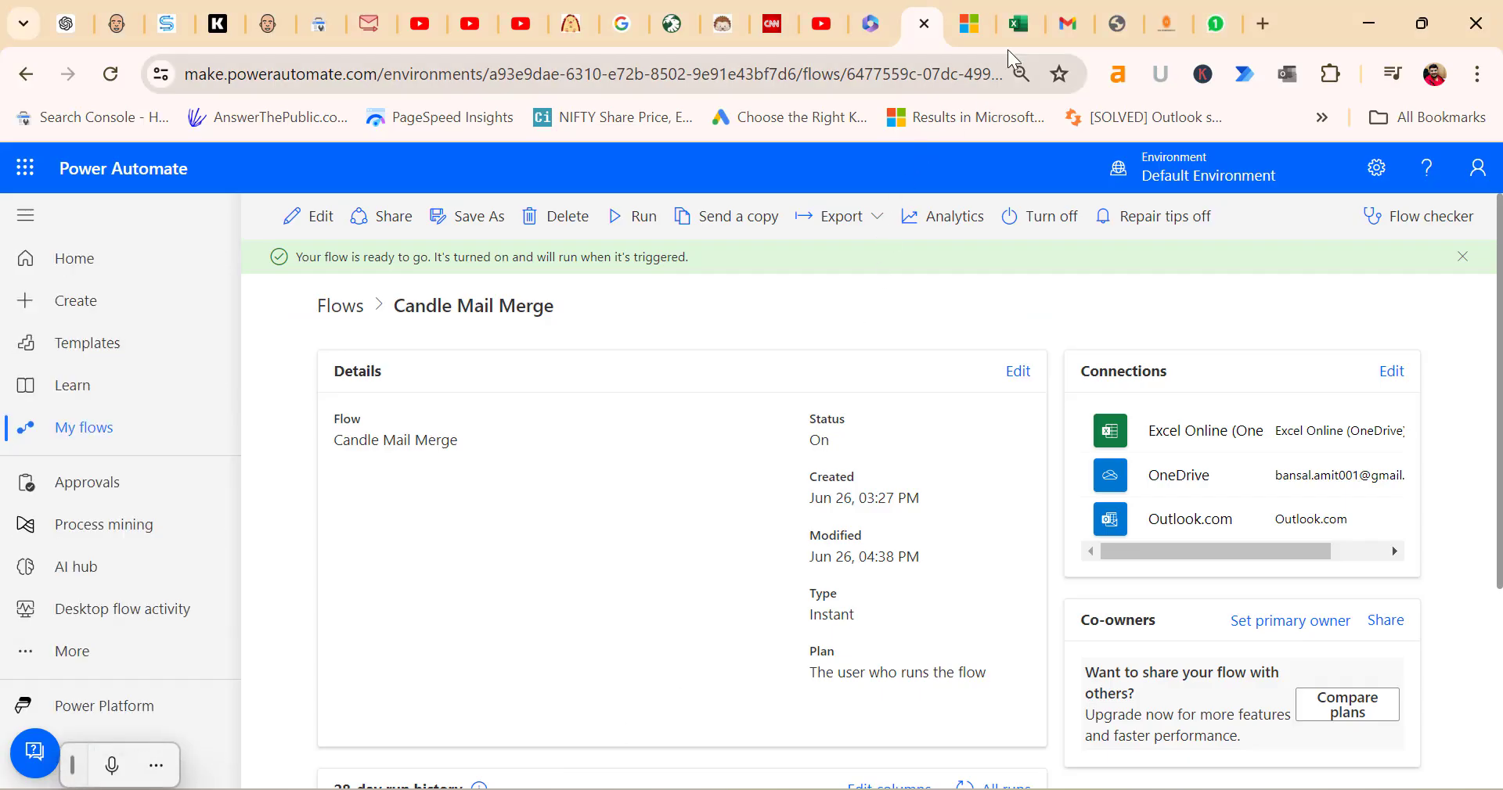
{"action": "left_click", "coordinate": [1017, 25]}
{"action": "left_click", "coordinate": [909, 628]}
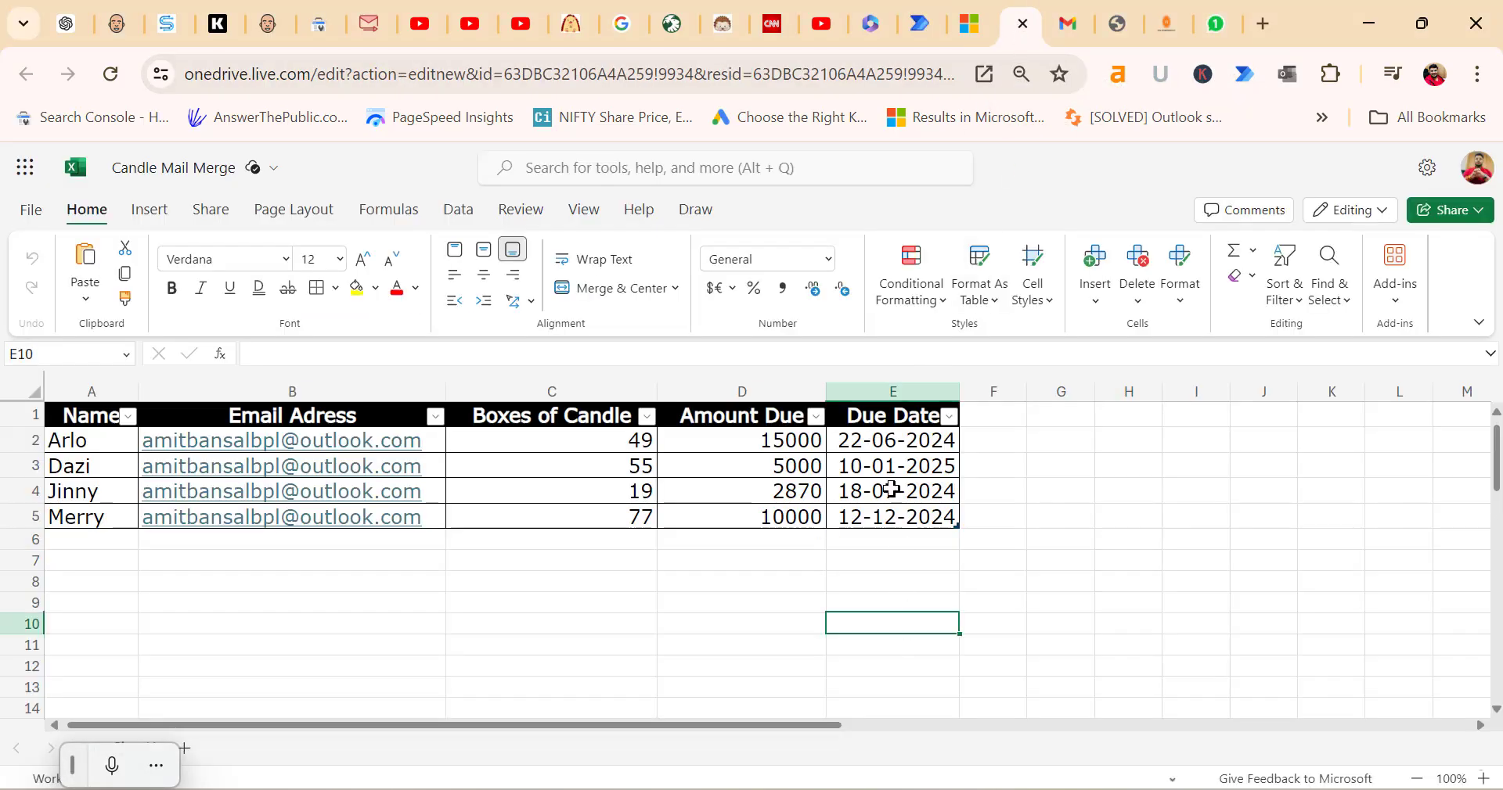
Format the Due Date cells E2:E5 as Text and close the formatting options.
{"action": "left_click_drag", "start_coordinate": [876, 440], "coordinate": [873, 518]}
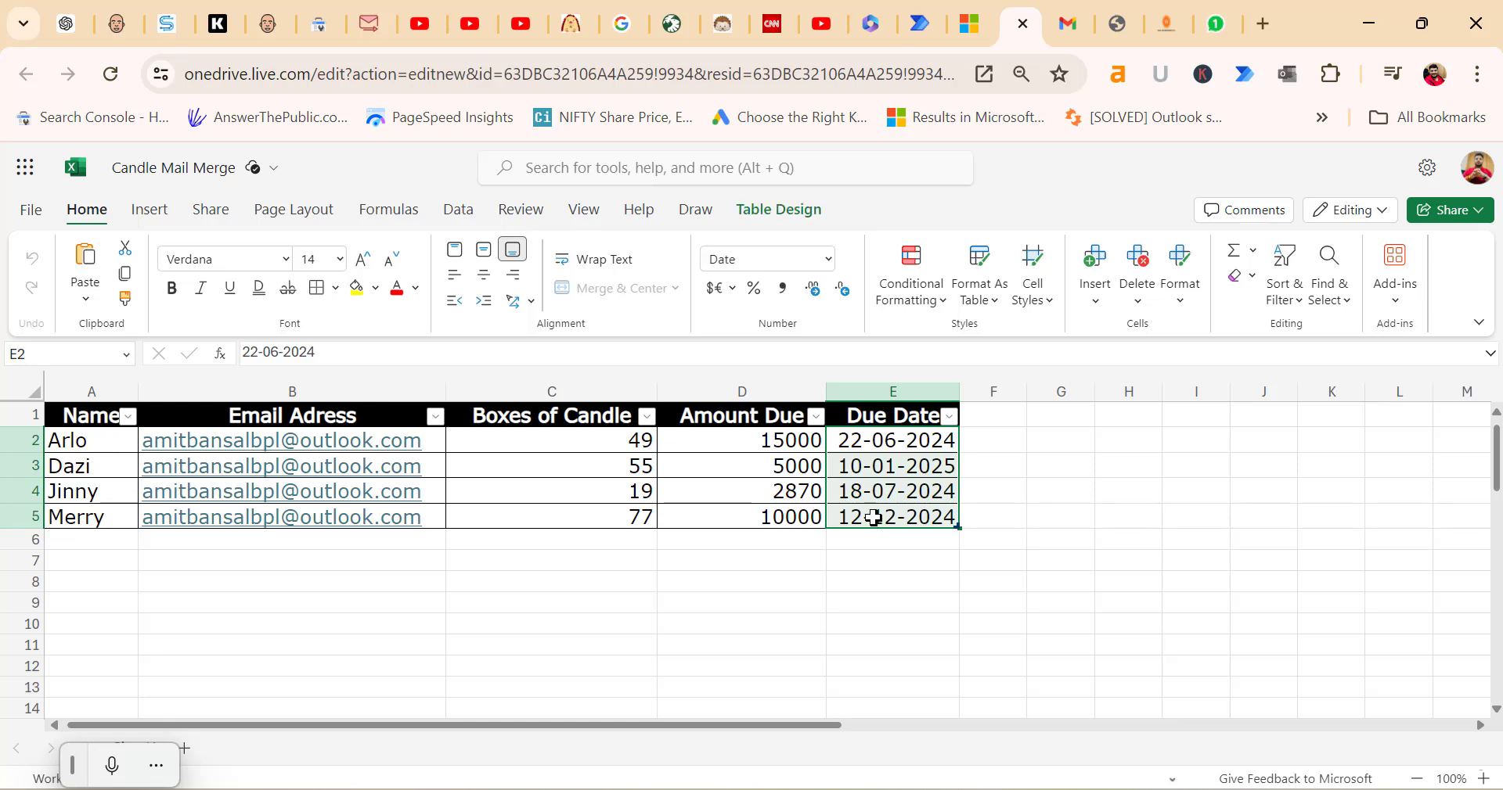
{"action": "right_click", "coordinate": [875, 441]}
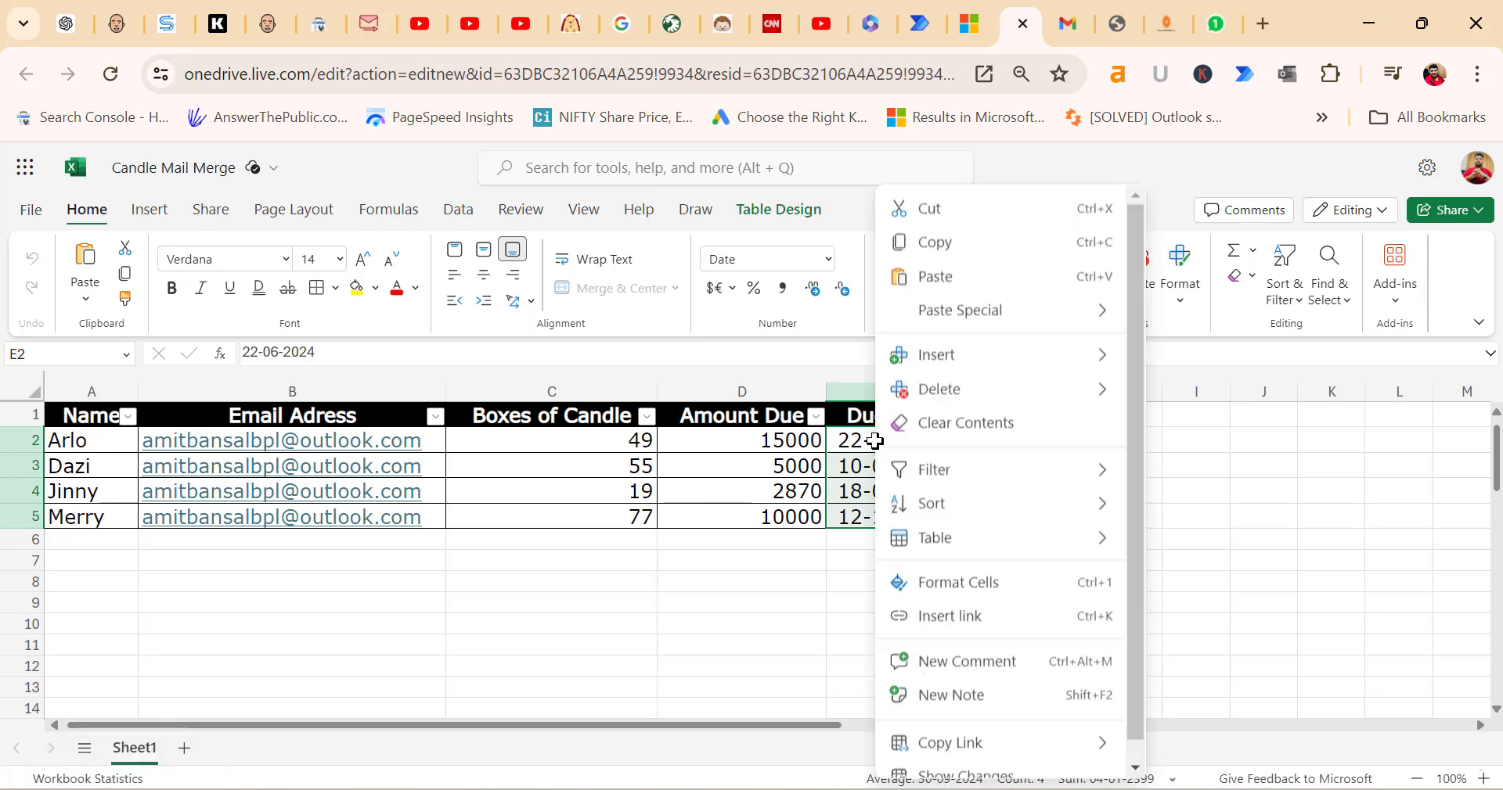
{"action": "left_click", "coordinate": [984, 593]}
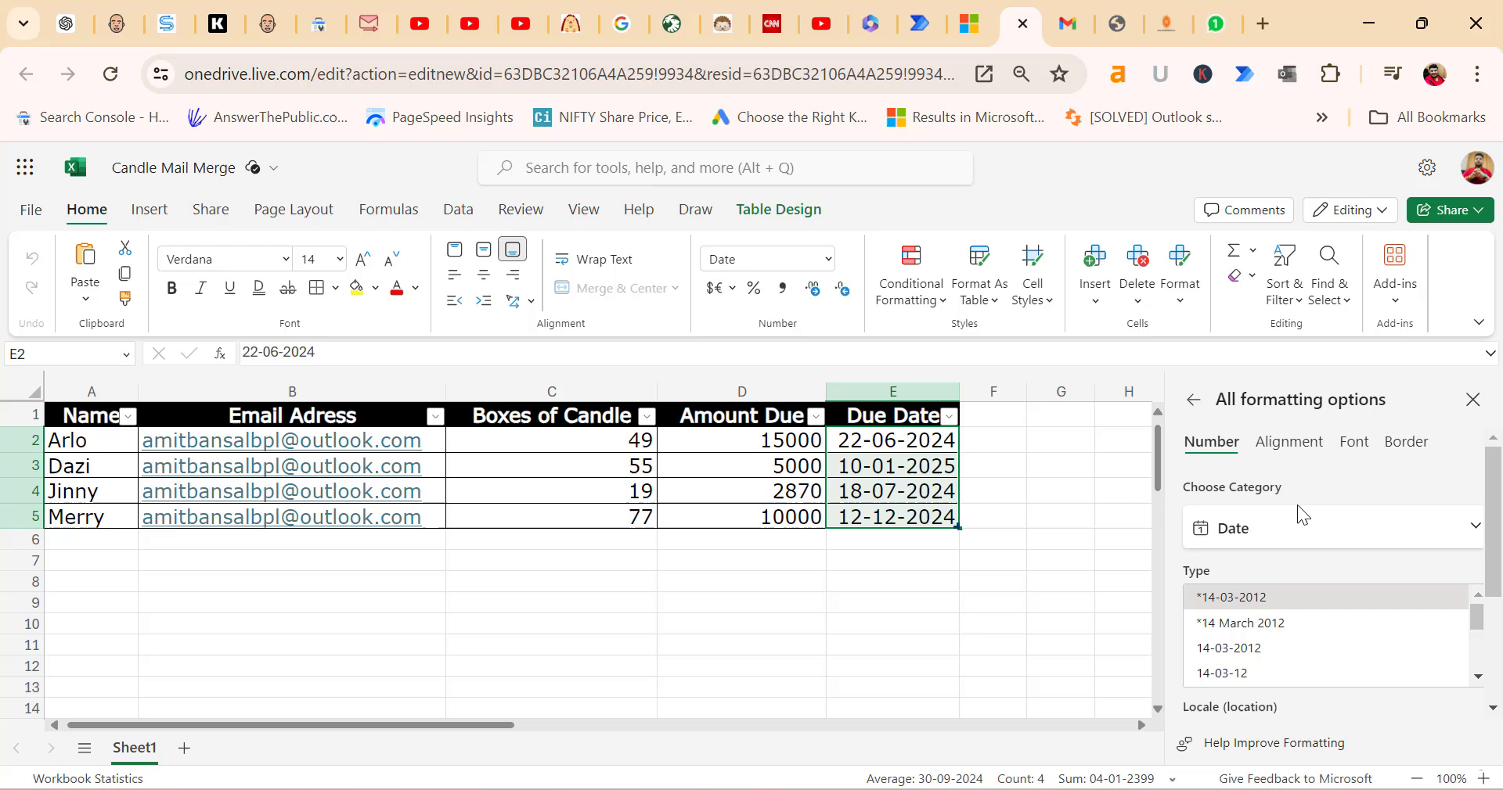
{"action": "left_click", "coordinate": [1295, 526]}
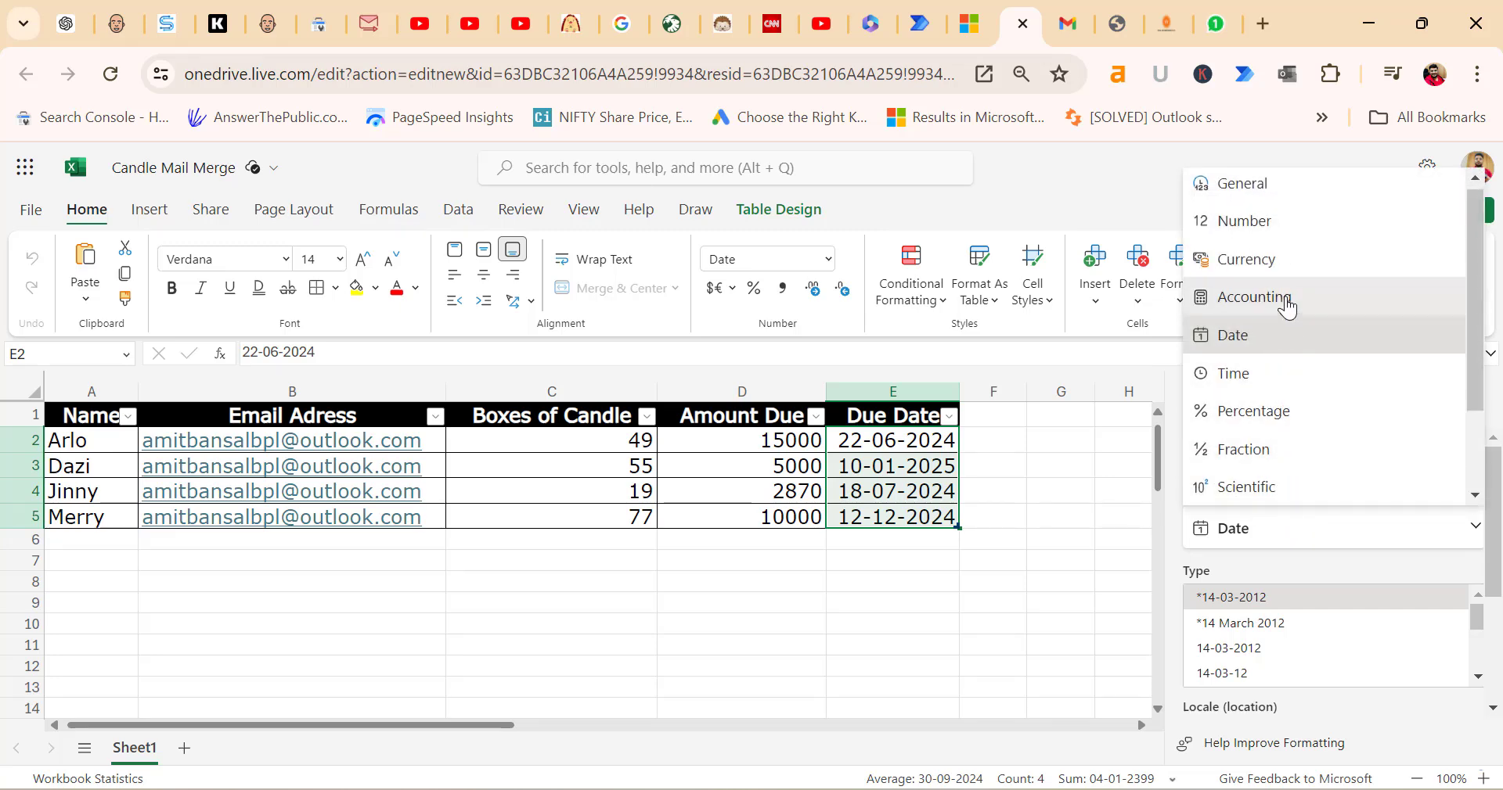
{"action": "scroll", "coordinate": [1285, 444], "scroll_direction": "down", "scroll_amount": 2}
{"action": "left_click", "coordinate": [1253, 412]}
{"action": "left_click", "coordinate": [1469, 399]}
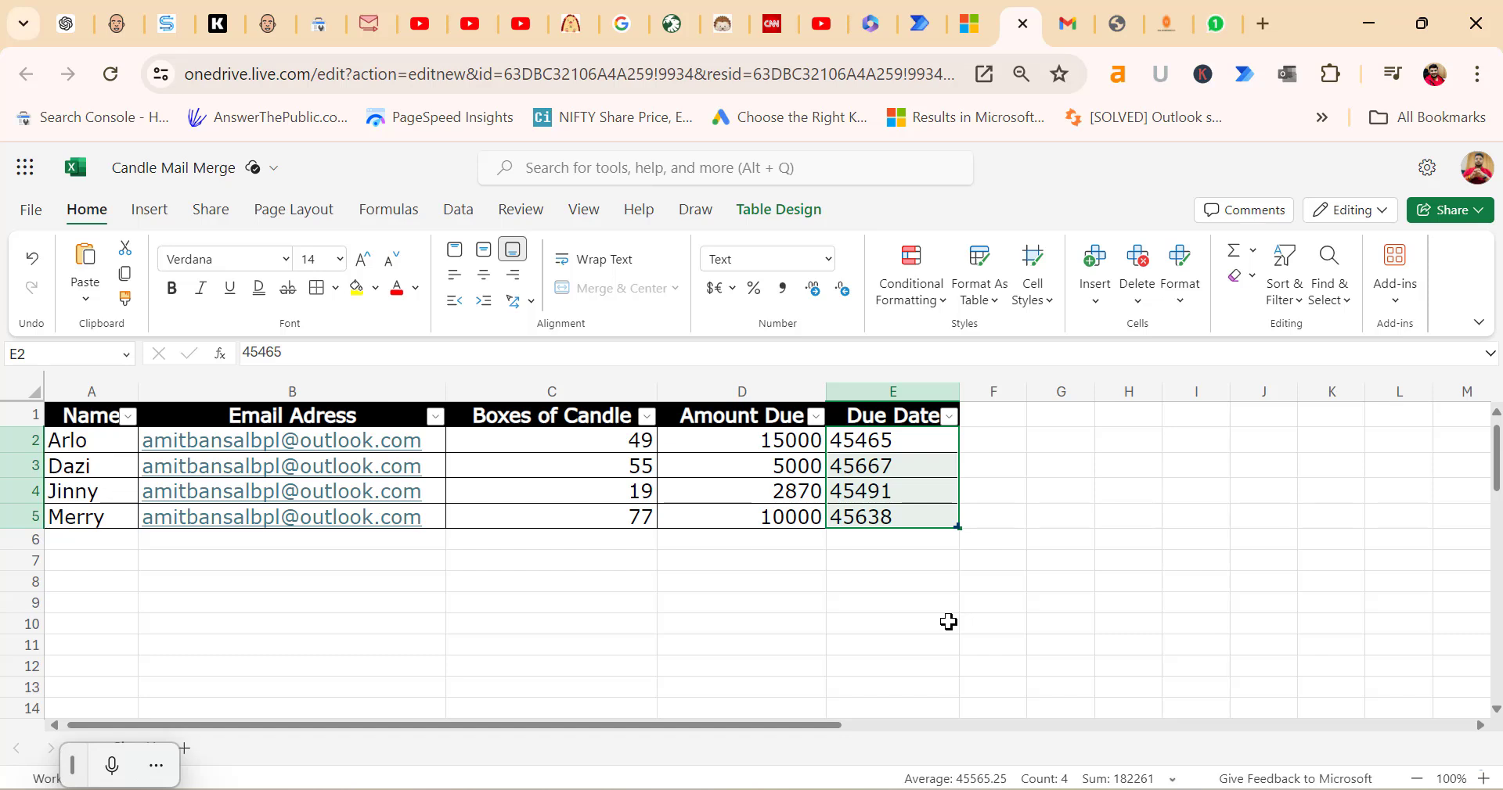
Apply the $ English (United States) accounting format to the Amount Due cells D2:D5 and clear the selection.
{"action": "left_click_drag", "start_coordinate": [744, 443], "coordinate": [744, 509]}
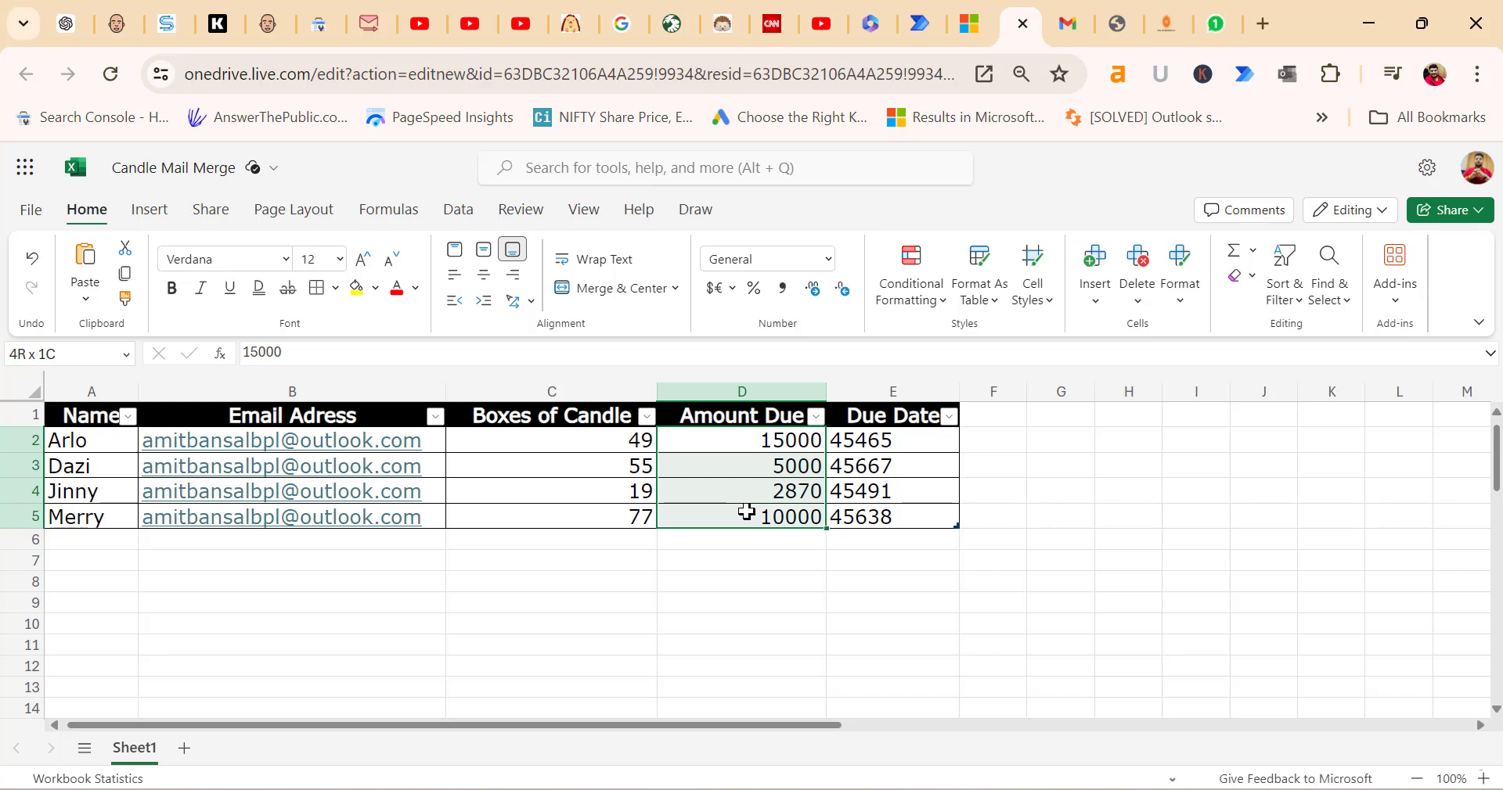
{"action": "left_click", "coordinate": [731, 291]}
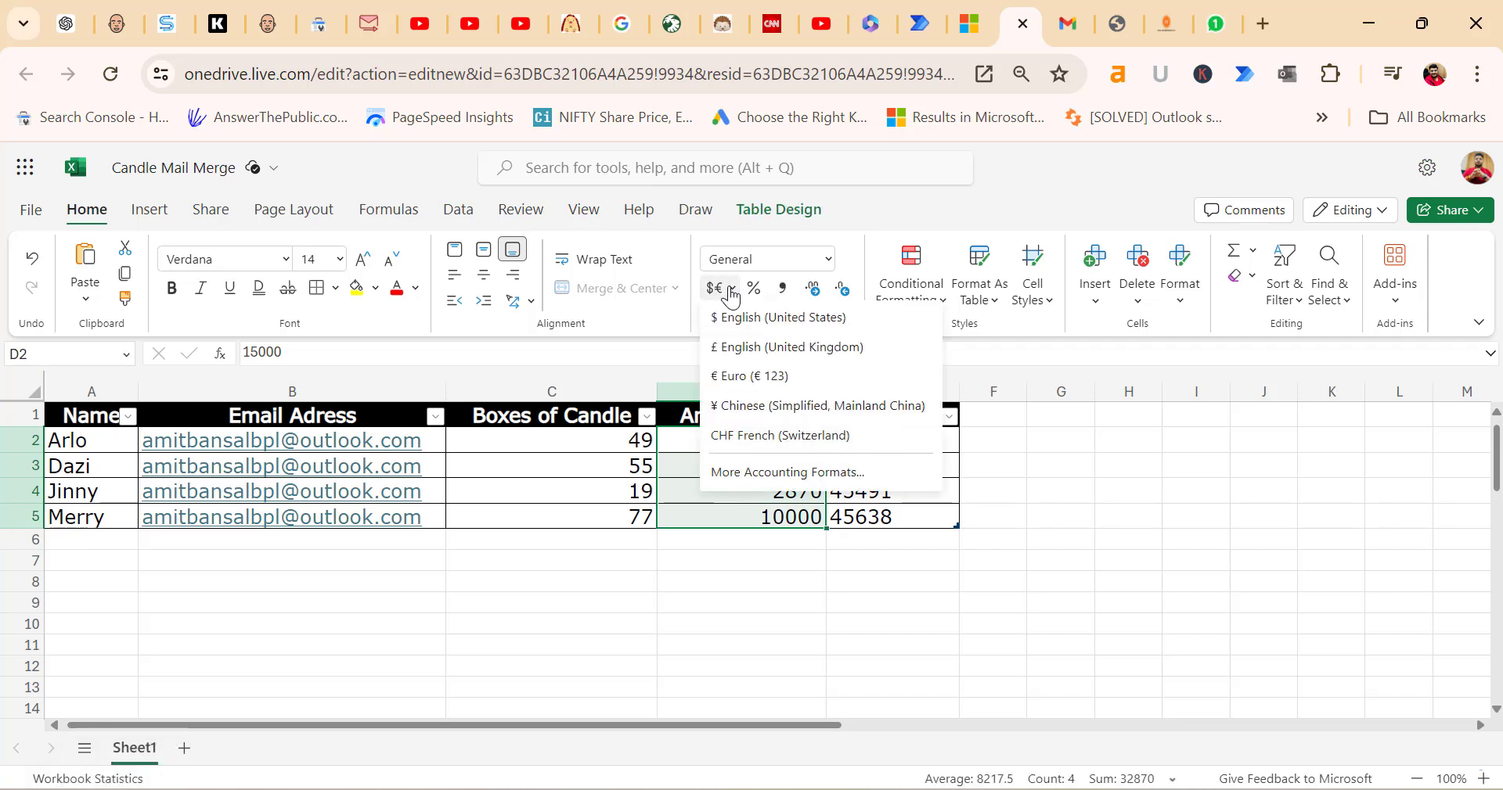
{"action": "left_click", "coordinate": [771, 327]}
{"action": "left_click", "coordinate": [1149, 606]}
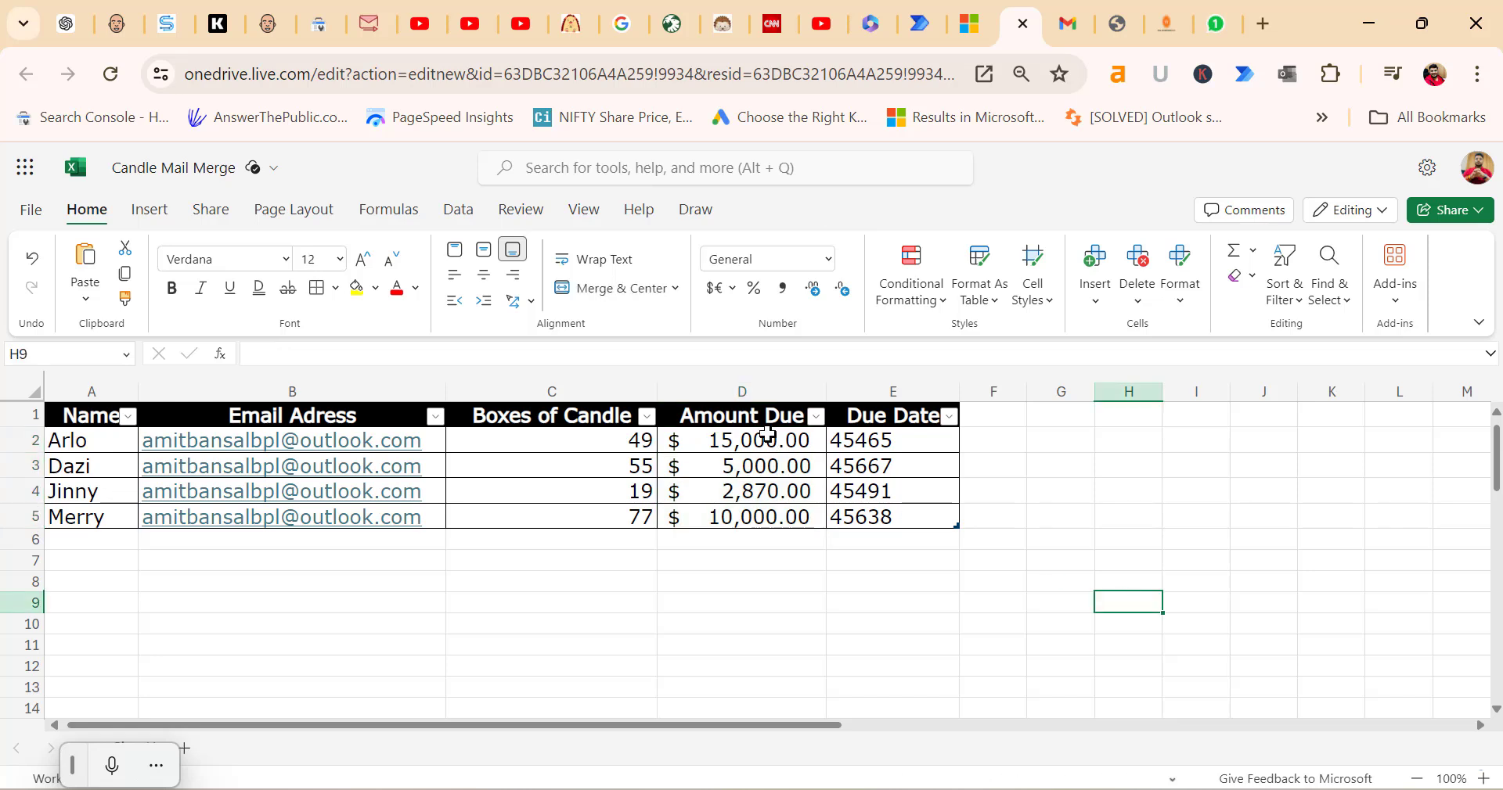
{"action": "left_click_drag", "start_coordinate": [768, 435], "coordinate": [768, 513]}
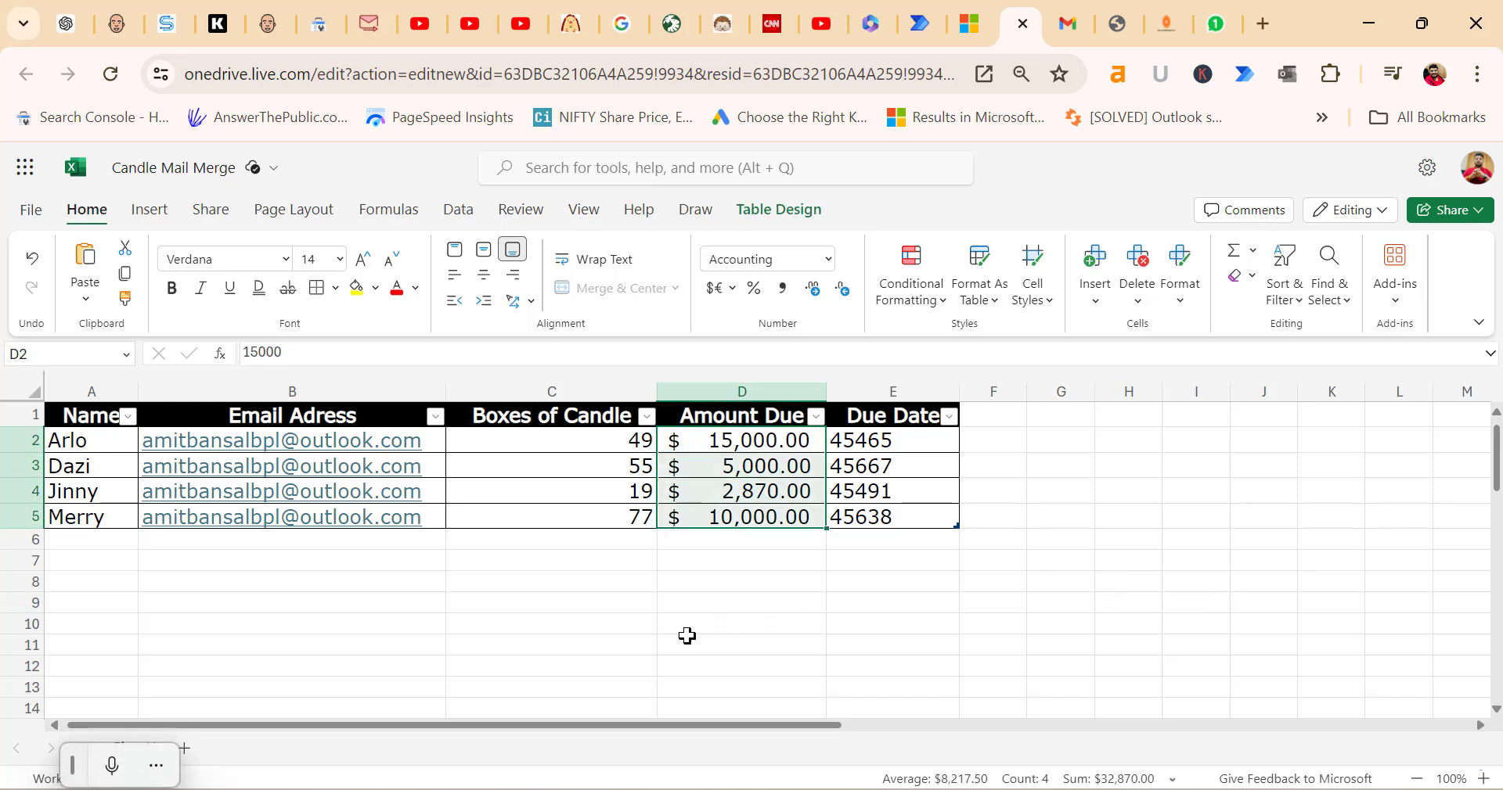
{"action": "left_click", "coordinate": [1060, 560]}
{"action": "left_click", "coordinate": [1166, 536]}
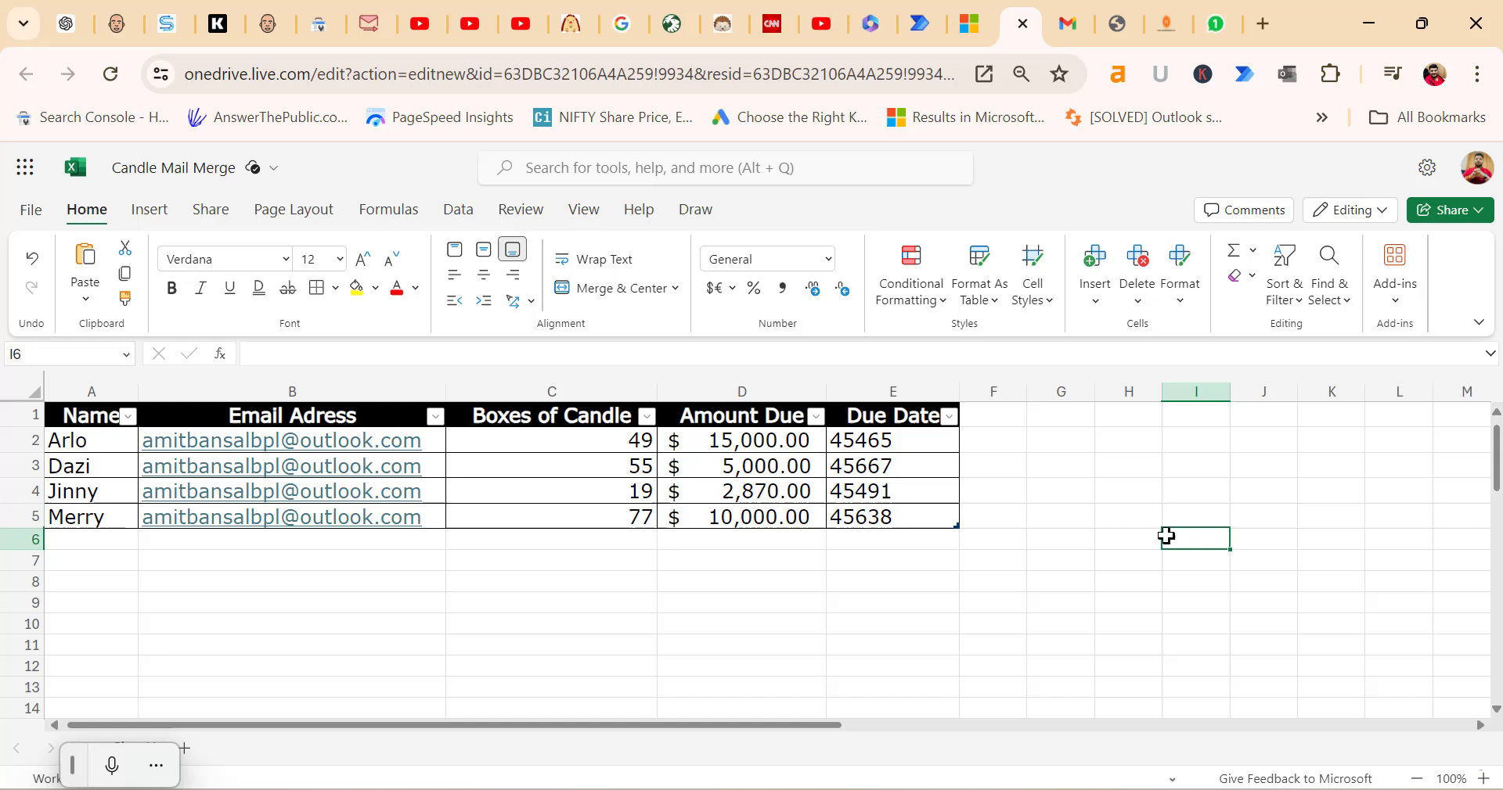